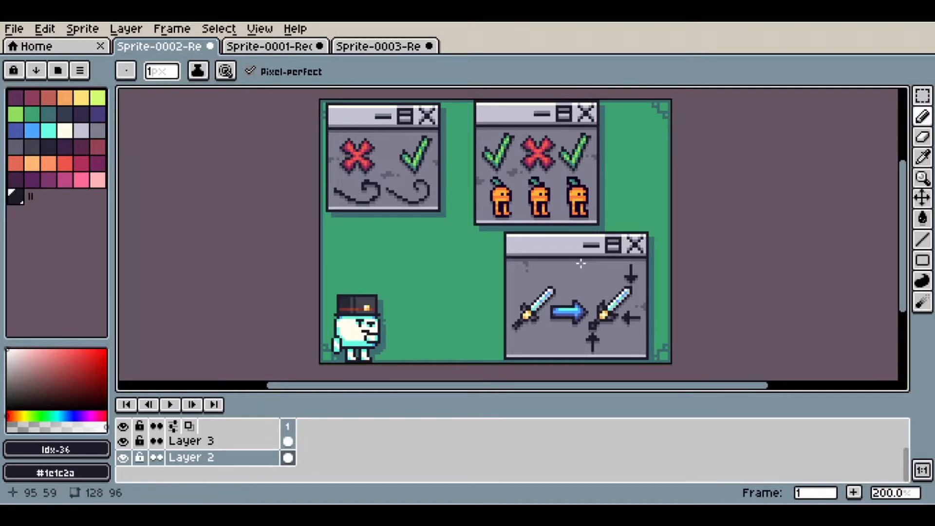
Draw a freehand dark curve, 1 px wide, on the empty green background with Pixel-perfect enabled.
{"action": "scroll", "coordinate": [412, 260], "scroll_direction": "up", "scroll_amount": 5}
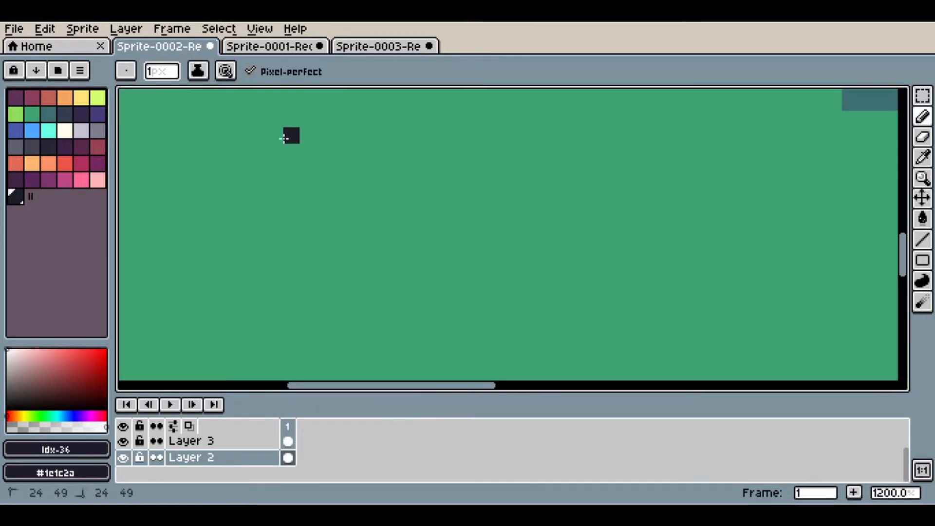
{"action": "mouse_move", "coordinate": [290, 136]}
{"action": "left_mouse_down"}
{"action": "mouse_move", "coordinate": [336, 213]}
{"action": "mouse_move", "coordinate": [520, 288]}
{"action": "left_mouse_up"}
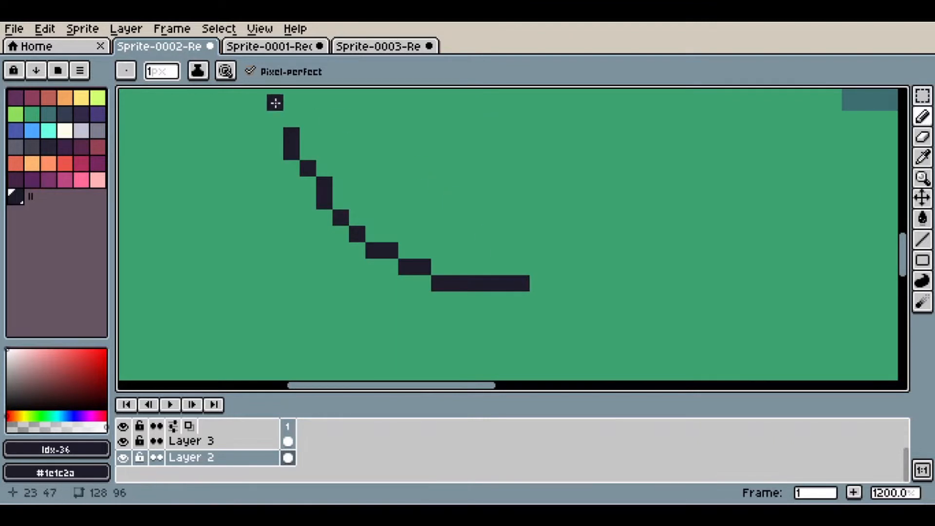
{"action": "scroll", "coordinate": [415, 208], "scroll_direction": "down", "scroll_amount": 2}
{"action": "left_click_drag", "start_coordinate": [487, 265], "coordinate": [460, 279]}
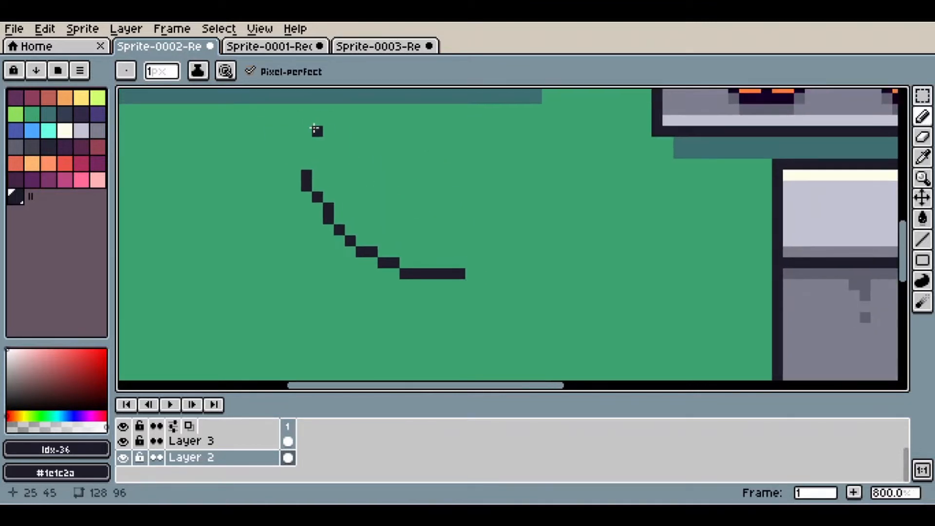
Turn off Pixel-perfect and draw a second 1 px dark curve beside the first one.
{"action": "left_click", "coordinate": [270, 73]}
{"action": "left_click_drag", "start_coordinate": [509, 214], "coordinate": [480, 225]}
{"action": "mouse_move", "coordinate": [431, 176]}
{"action": "left_mouse_down"}
{"action": "mouse_move", "coordinate": [467, 228]}
{"action": "mouse_move", "coordinate": [568, 284]}
{"action": "mouse_move", "coordinate": [629, 297]}
{"action": "left_mouse_up"}
{"action": "scroll", "coordinate": [432, 181], "scroll_direction": "up", "scroll_amount": 3}
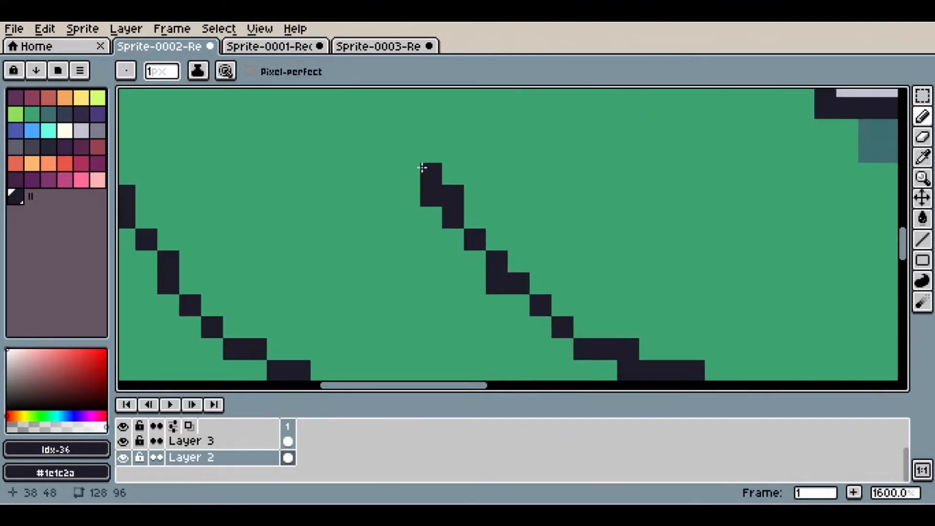
{"action": "scroll", "coordinate": [493, 240], "scroll_direction": "up", "scroll_amount": 5}
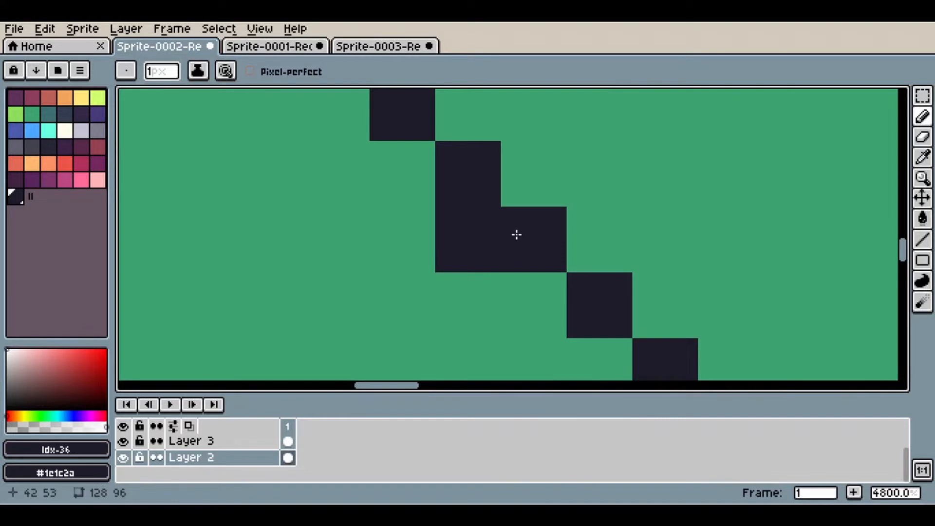
{"action": "left_click", "coordinate": [458, 305]}
{"action": "scroll", "coordinate": [393, 308], "scroll_direction": "down", "scroll_amount": 5}
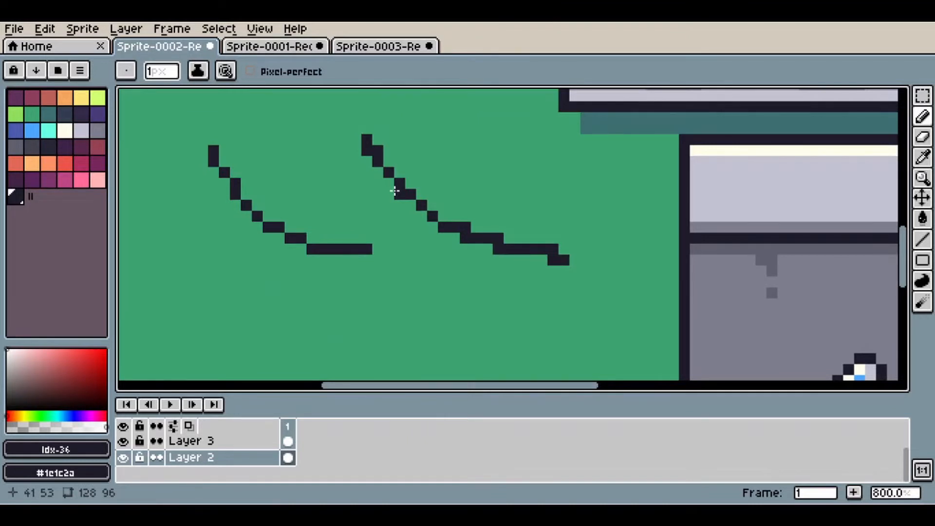
Undo both freehand curves on the green background.
{"action": "left_click", "coordinate": [433, 228]}
{"action": "key", "text": "ctrl+z"}
{"action": "key", "text": "ctrl+z"}
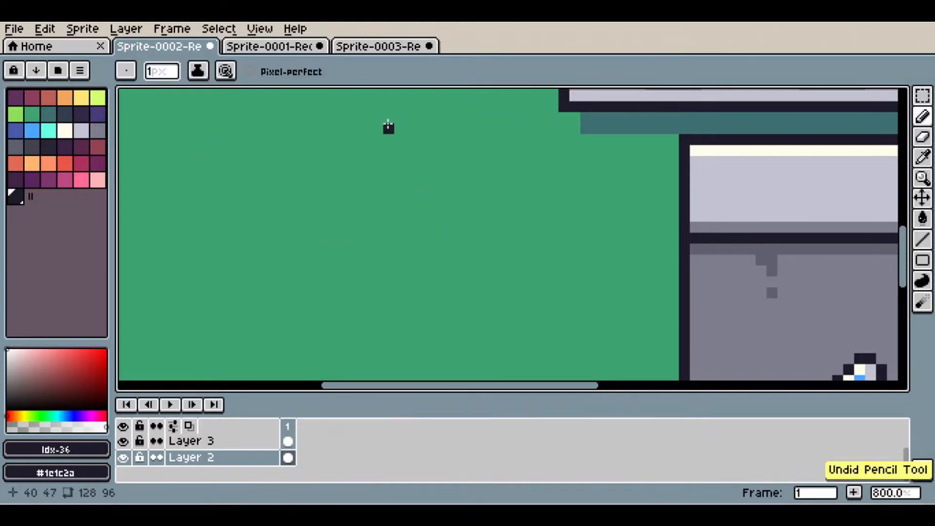
Examine the two curled lines below the red cross and green check mark in the first illustrated window.
{"action": "scroll", "coordinate": [388, 127], "scroll_direction": "down", "scroll_amount": 4}
{"action": "left_click_drag", "start_coordinate": [425, 178], "coordinate": [646, 358]}
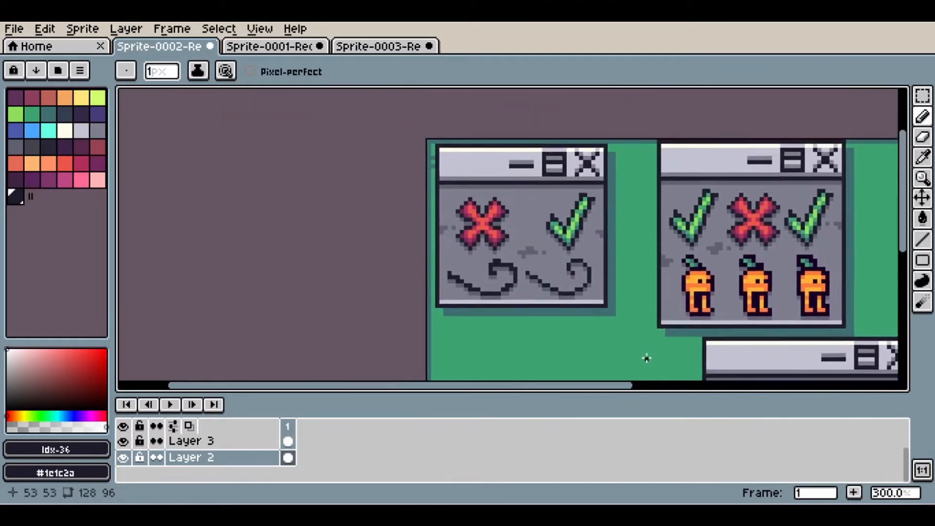
{"action": "scroll", "coordinate": [561, 272], "scroll_direction": "up", "scroll_amount": 3}
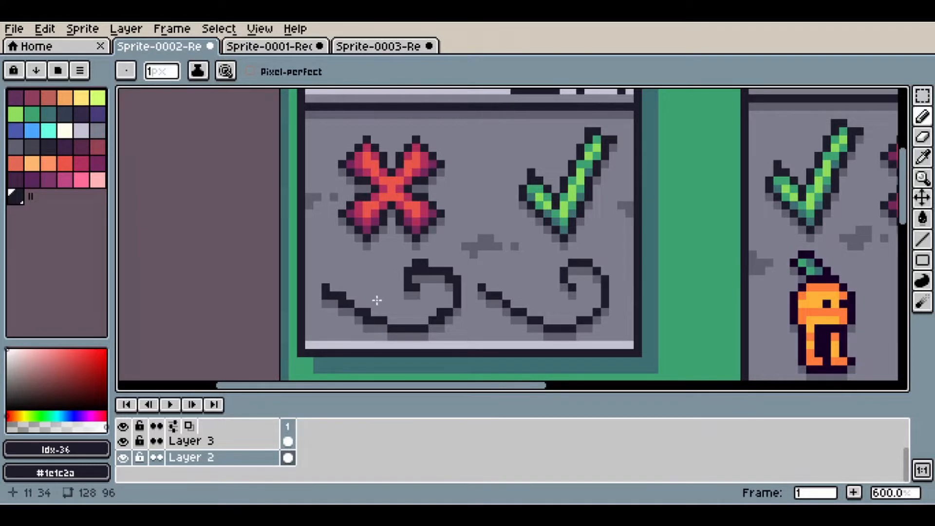
{"action": "scroll", "coordinate": [385, 305], "scroll_direction": "up", "scroll_amount": 3}
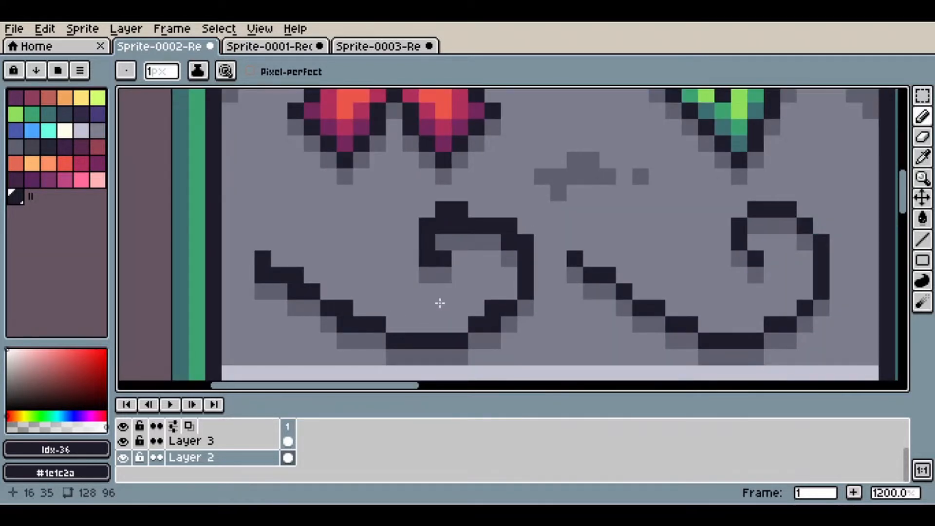
{"action": "left_click_drag", "start_coordinate": [792, 270], "coordinate": [649, 255]}
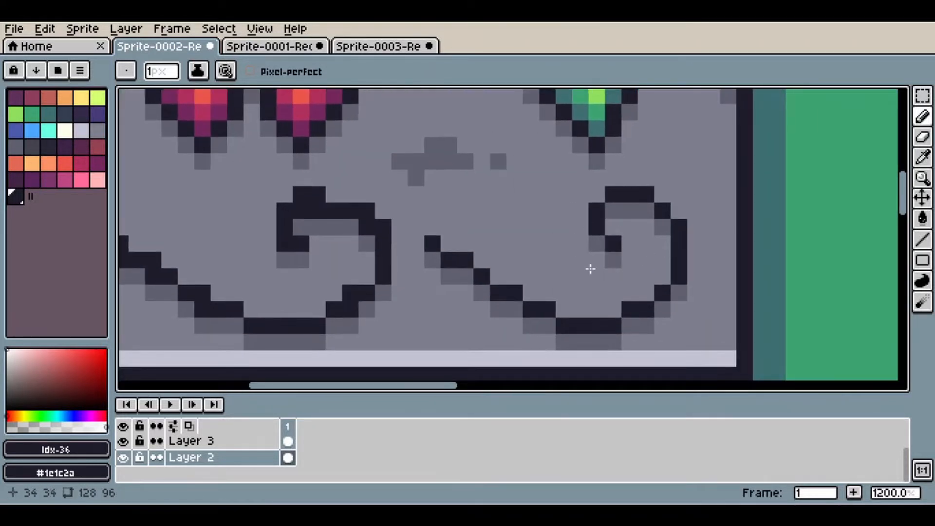
{"action": "scroll", "coordinate": [610, 257], "scroll_direction": "down", "scroll_amount": 3}
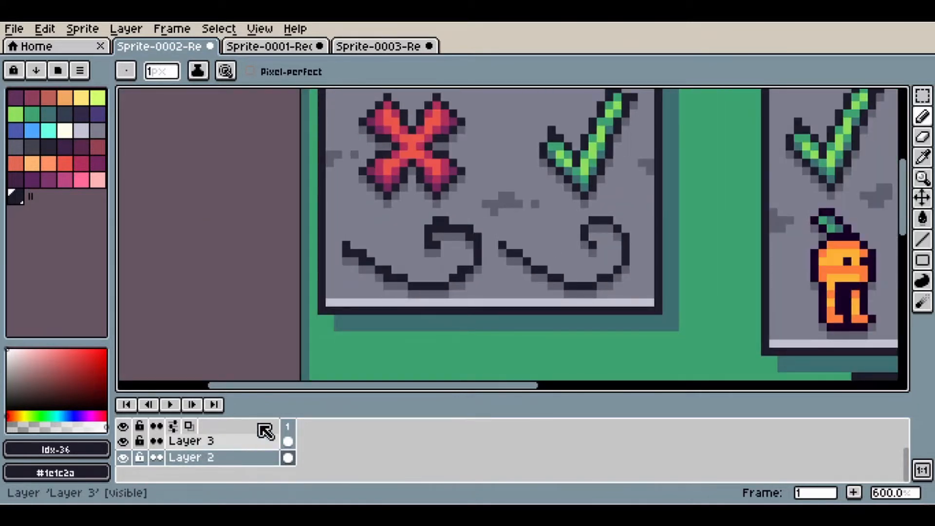
Make Layer 3 the active layer and compare the corner pixels of the two curled lines up close.
{"action": "left_click", "coordinate": [264, 436]}
{"action": "scroll", "coordinate": [573, 246], "scroll_direction": "up", "scroll_amount": 3}
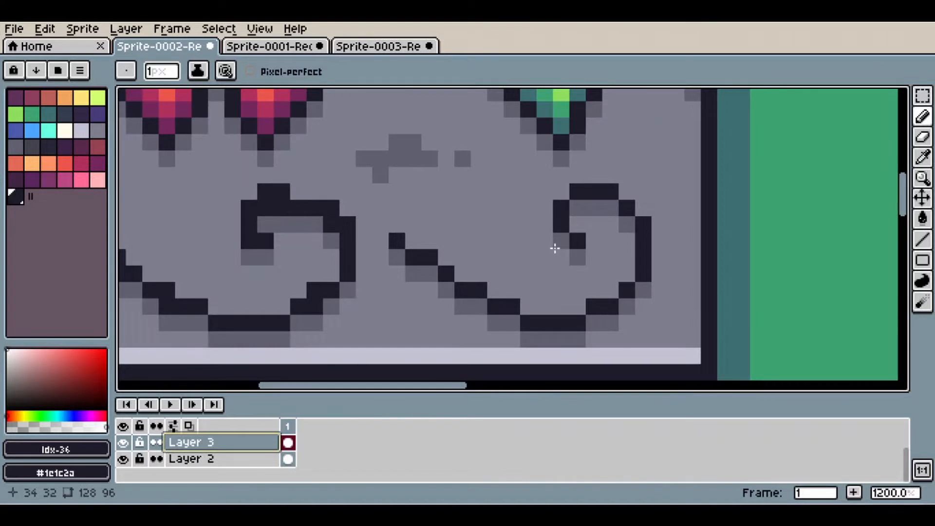
{"action": "scroll", "coordinate": [340, 190], "scroll_direction": "down", "scroll_amount": 1}
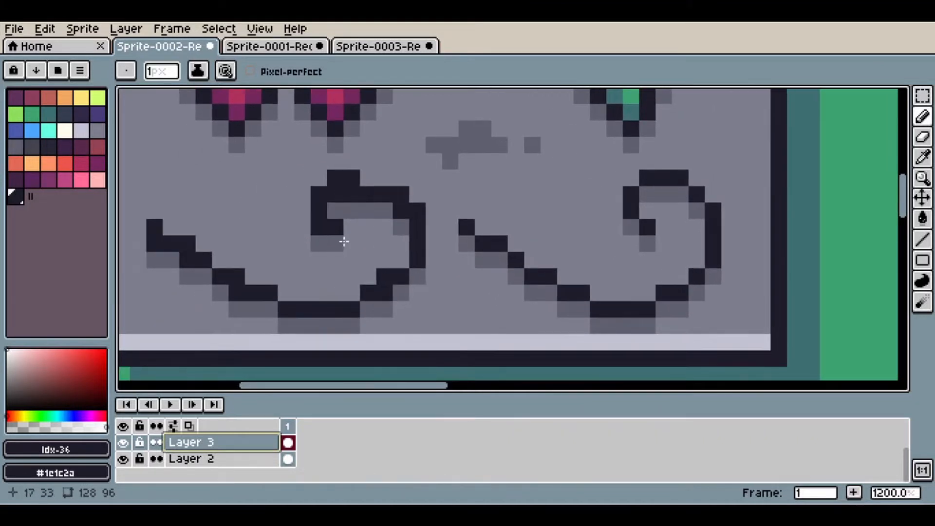
{"action": "scroll", "coordinate": [465, 252], "scroll_direction": "down", "scroll_amount": 1}
{"action": "scroll", "coordinate": [466, 252], "scroll_direction": "down", "scroll_amount": 1}
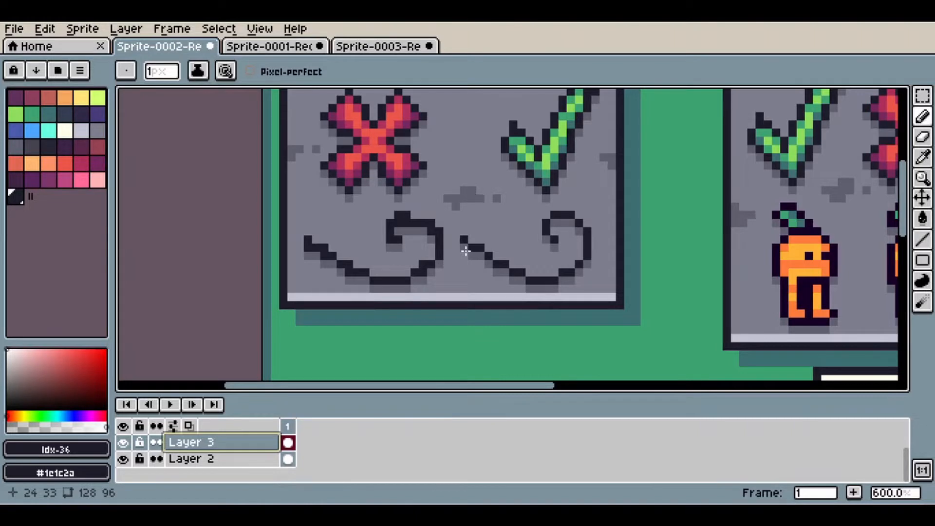
Examine how the outlines of the three orange characters differ beneath their check marks and cross.
{"action": "scroll", "coordinate": [579, 205], "scroll_direction": "down", "scroll_amount": 3}
{"action": "scroll", "coordinate": [558, 226], "scroll_direction": "up", "scroll_amount": 2}
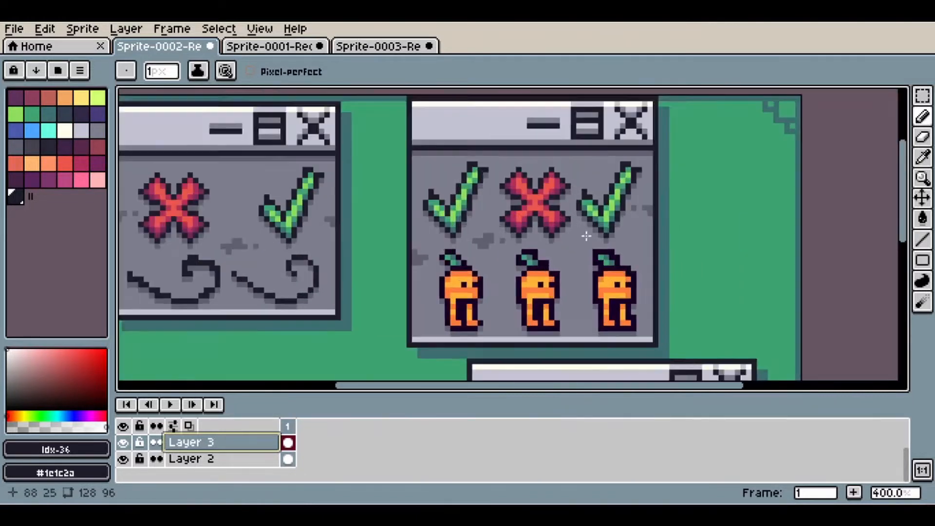
{"action": "left_click_drag", "start_coordinate": [558, 226], "coordinate": [511, 228]}
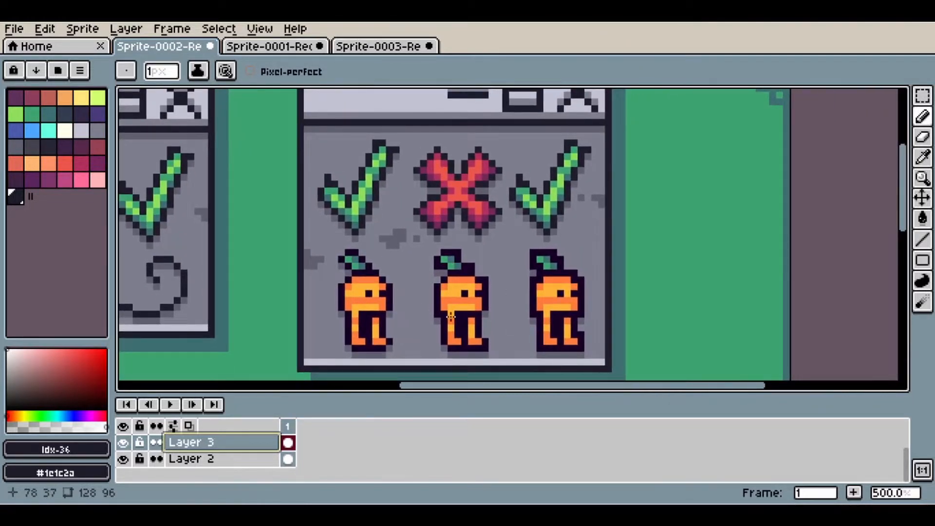
{"action": "left_click_drag", "start_coordinate": [404, 314], "coordinate": [394, 255]}
{"action": "scroll", "coordinate": [361, 195], "scroll_direction": "up", "scroll_amount": 2}
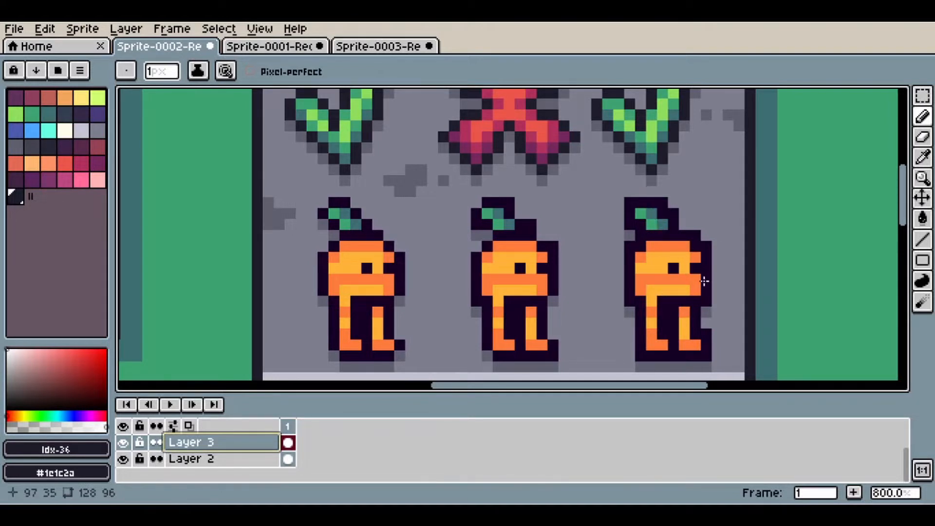
{"action": "left_click_drag", "start_coordinate": [674, 276], "coordinate": [663, 269]}
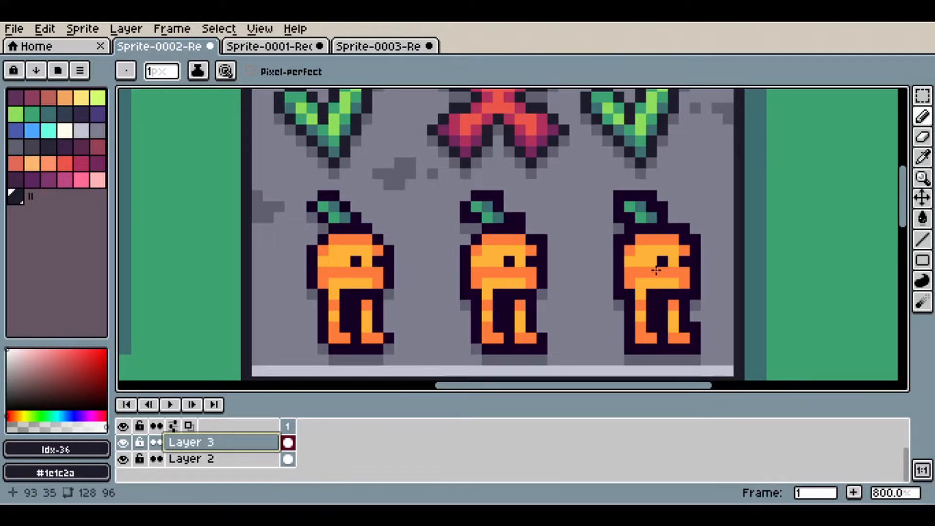
{"action": "left_click_drag", "start_coordinate": [527, 265], "coordinate": [504, 231]}
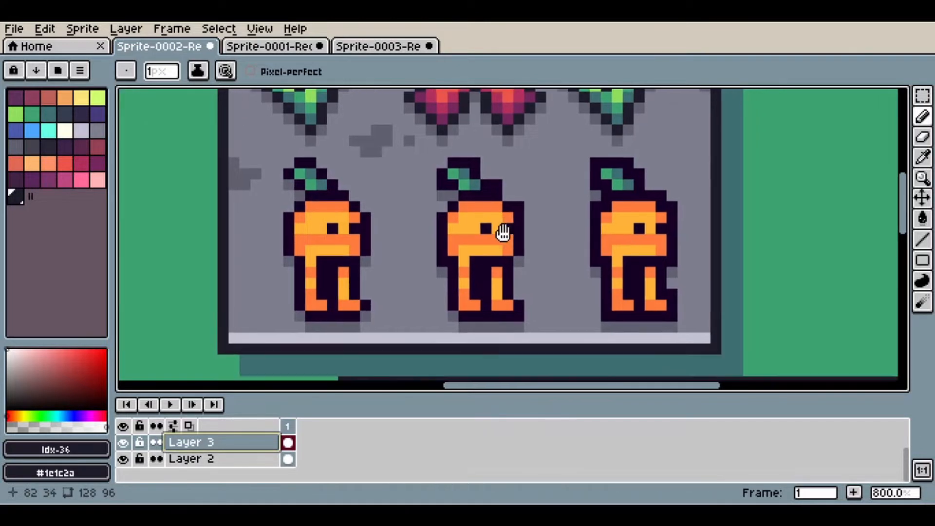
{"action": "left_click", "coordinate": [506, 225]}
{"action": "scroll", "coordinate": [506, 225], "scroll_direction": "down", "scroll_amount": 5}
{"action": "scroll", "coordinate": [523, 210], "scroll_direction": "up", "scroll_amount": 2}
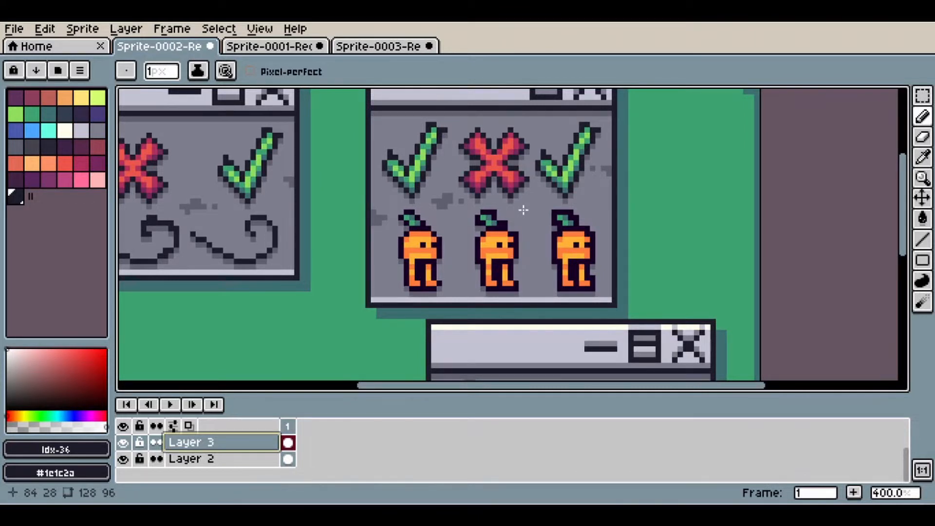
Frame the left sword and the right sword in turn with the Rectangular Marquee tool and clear the selection.
{"action": "scroll", "coordinate": [523, 210], "scroll_direction": "down", "scroll_amount": 2}
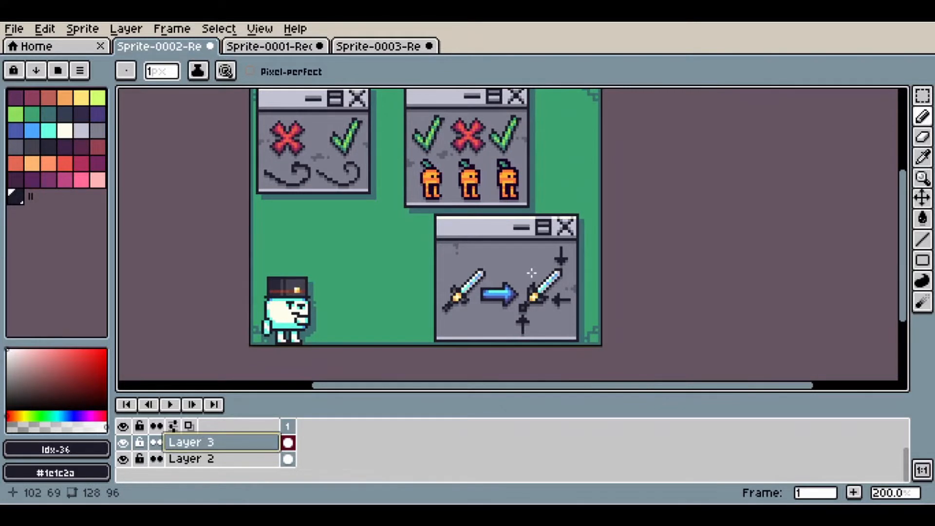
{"action": "scroll", "coordinate": [532, 273], "scroll_direction": "up", "scroll_amount": 3}
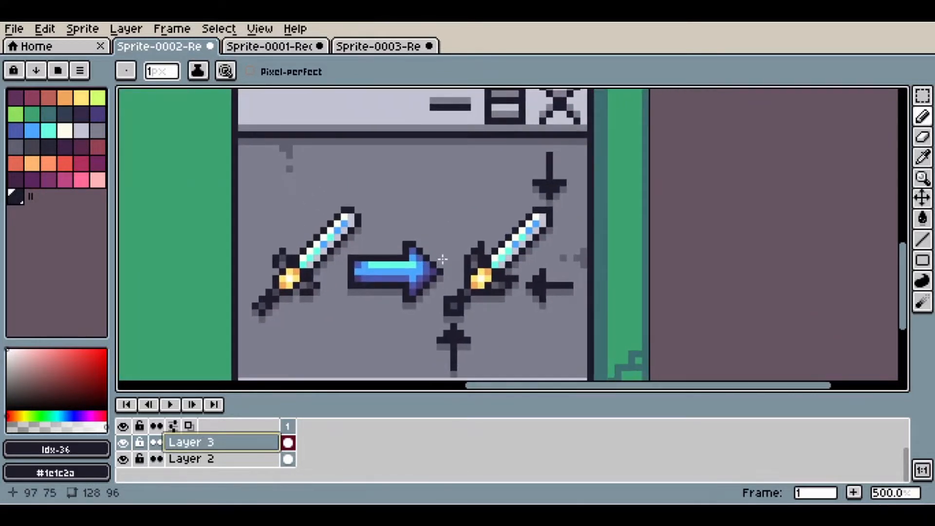
{"action": "key", "text": "m"}
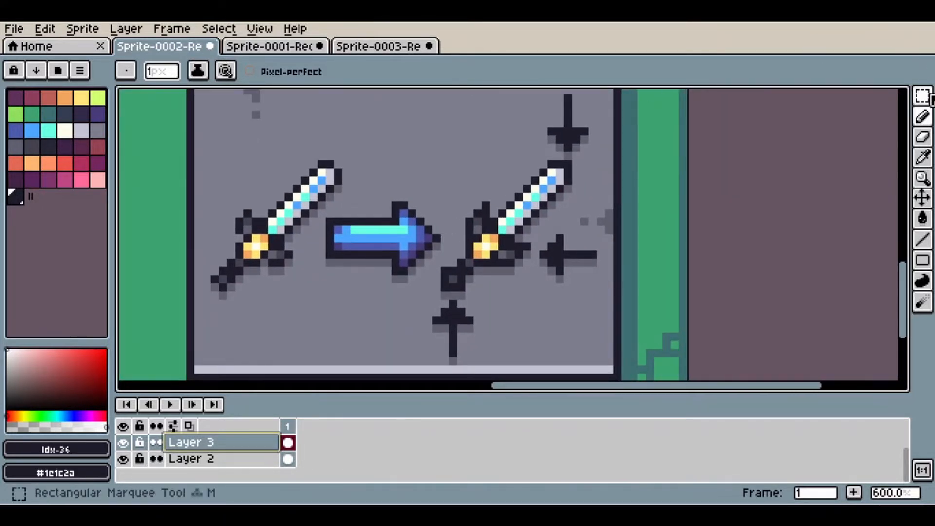
{"action": "key", "text": "w"}
{"action": "left_click_drag", "start_coordinate": [183, 131], "coordinate": [367, 323]}
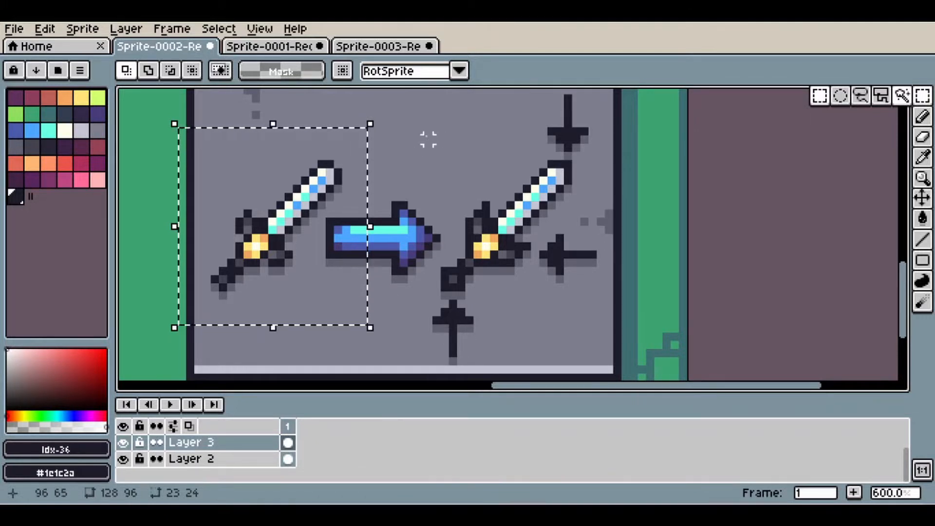
{"action": "left_click_drag", "start_coordinate": [412, 124], "coordinate": [628, 339]}
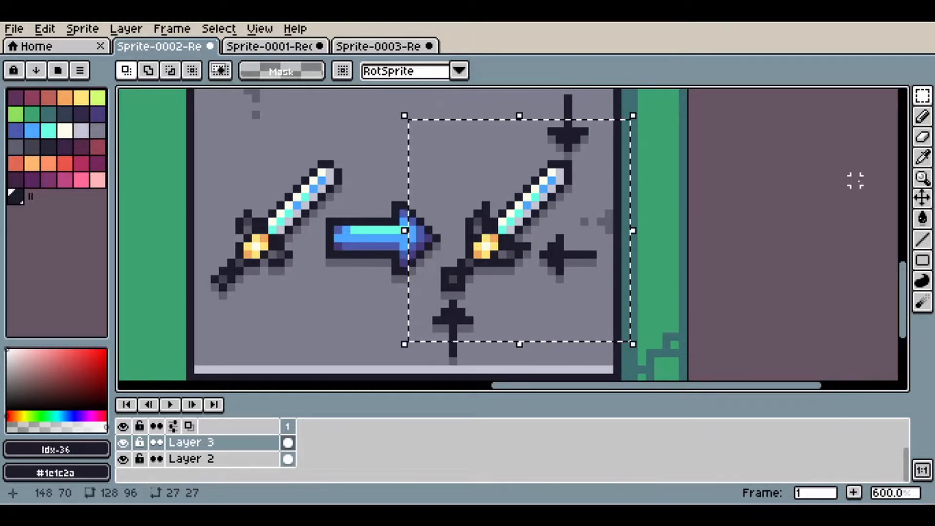
{"action": "left_click", "coordinate": [856, 181]}
Select a 5 by 5 px area around the left sword's pommel and clear the selection.
{"action": "left_click_drag", "start_coordinate": [371, 277], "coordinate": [413, 267]}
{"action": "scroll", "coordinate": [246, 259], "scroll_direction": "up", "scroll_amount": 5}
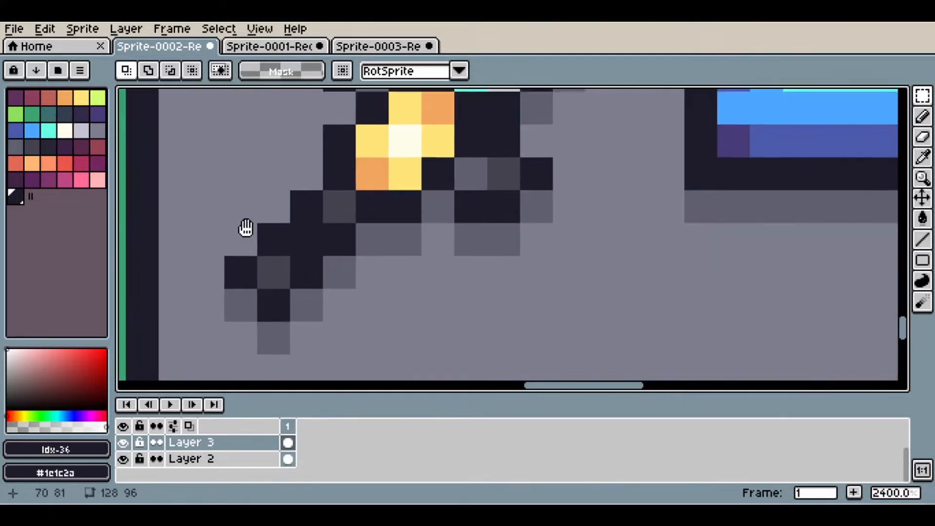
{"action": "left_click_drag", "start_coordinate": [229, 199], "coordinate": [379, 348]}
{"action": "scroll", "coordinate": [382, 336], "scroll_direction": "down", "scroll_amount": 2}
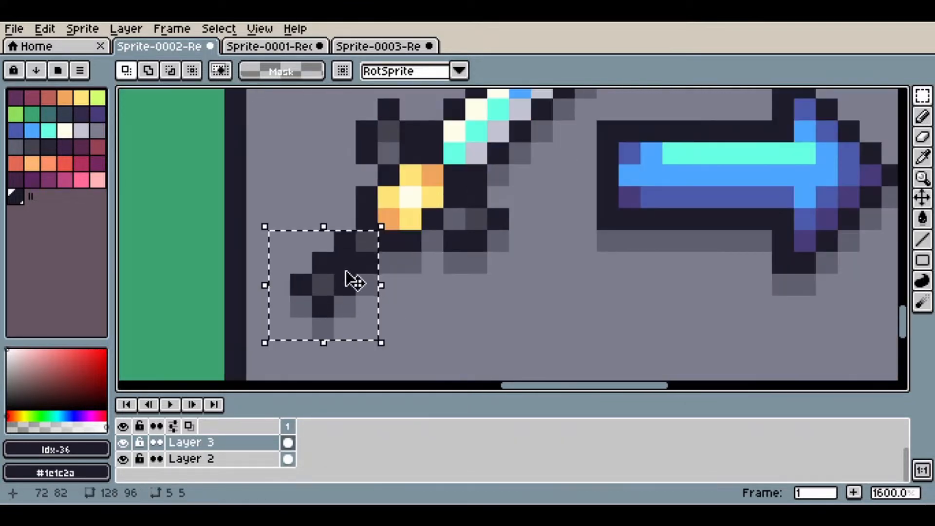
{"action": "scroll", "coordinate": [454, 286], "scroll_direction": "down", "scroll_amount": 1}
{"action": "left_click", "coordinate": [668, 303]}
Compare the pommel and crossguard outline pixels of the right sword with those of the left sword.
{"action": "left_click_drag", "start_coordinate": [668, 303], "coordinate": [621, 290]}
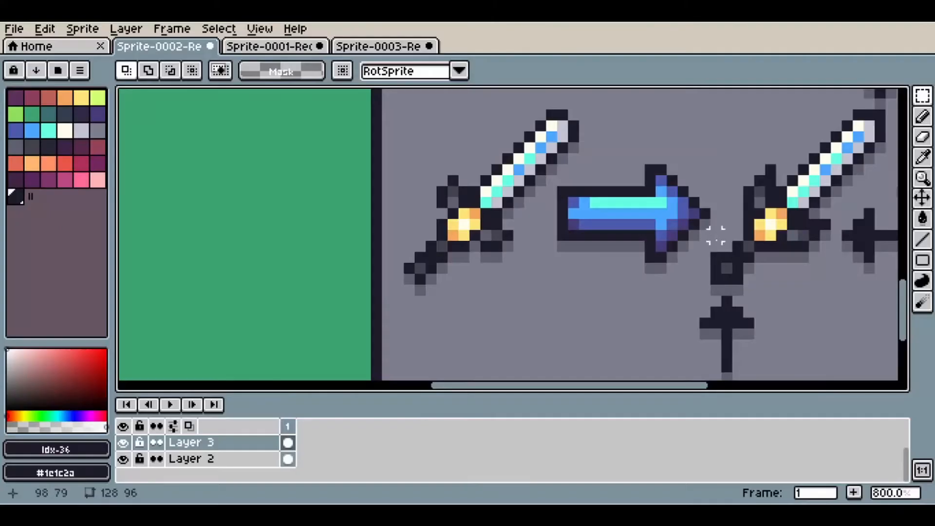
{"action": "scroll", "coordinate": [561, 229], "scroll_direction": "up", "scroll_amount": 3}
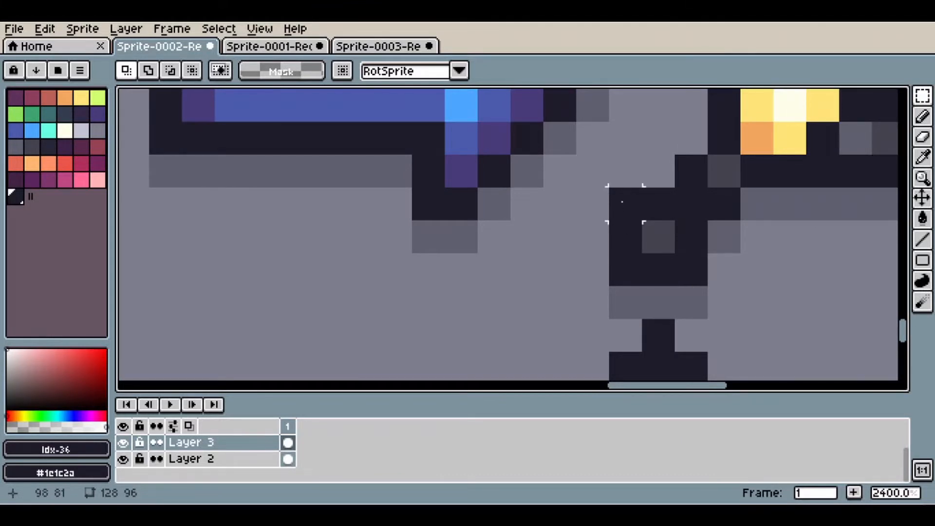
{"action": "scroll", "coordinate": [626, 203], "scroll_direction": "down", "scroll_amount": 5}
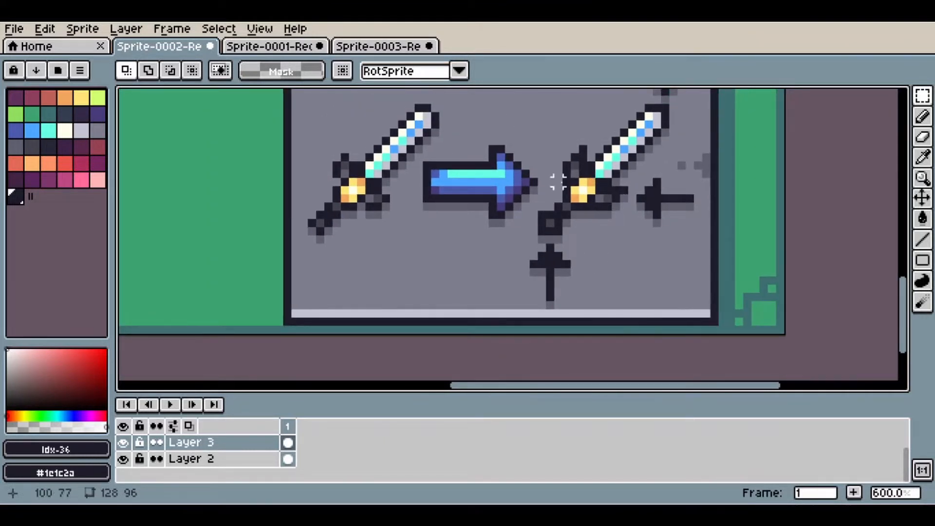
{"action": "scroll", "coordinate": [542, 190], "scroll_direction": "up", "scroll_amount": 5}
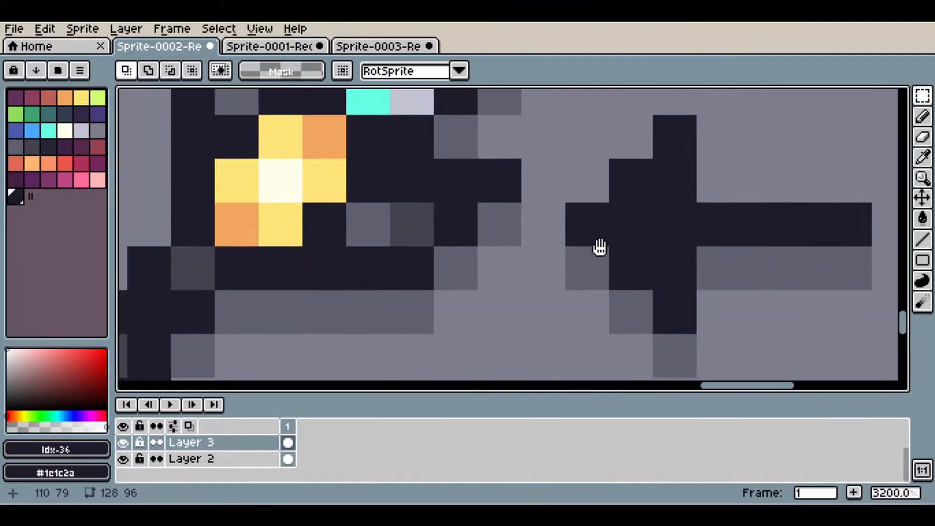
{"action": "scroll", "coordinate": [395, 215], "scroll_direction": "down", "scroll_amount": 2}
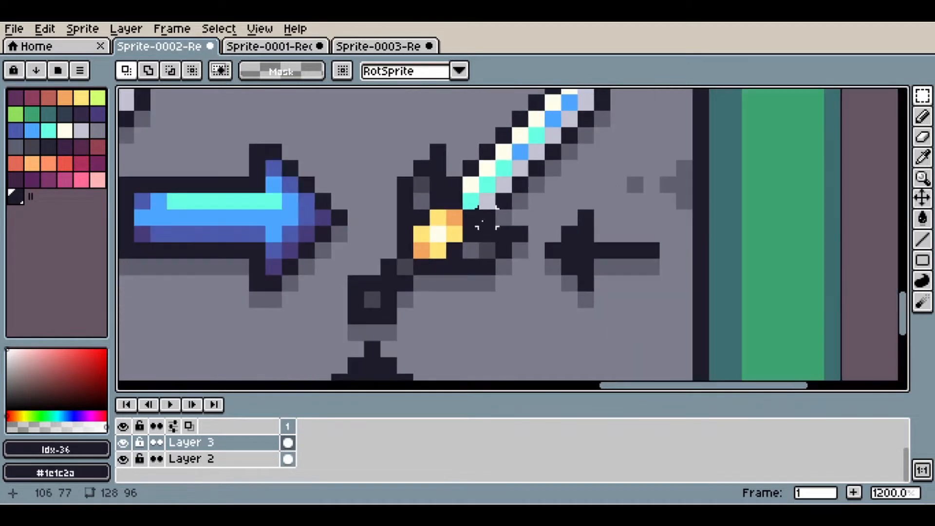
{"action": "scroll", "coordinate": [439, 219], "scroll_direction": "left", "scroll_amount": 10}
{"action": "scroll", "coordinate": [504, 224], "scroll_direction": "up", "scroll_amount": 2}
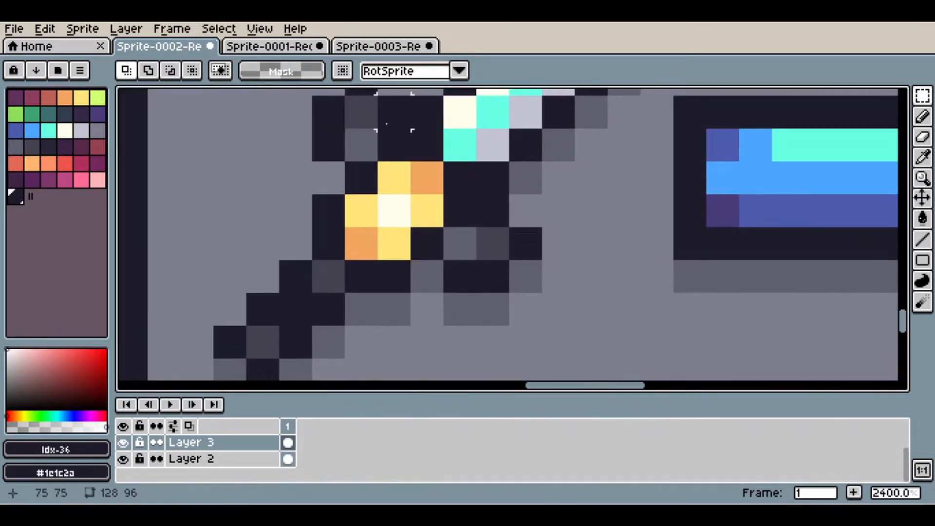
{"action": "scroll", "coordinate": [380, 209], "scroll_direction": "left", "scroll_amount": 1}
{"action": "scroll", "coordinate": [413, 178], "scroll_direction": "down", "scroll_amount": 2}
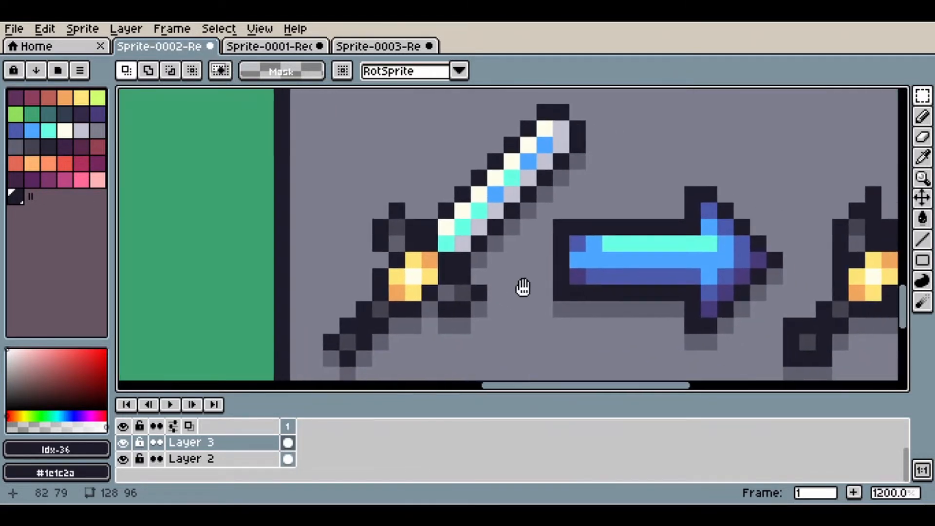
Compare the crossguard and blade-tip outlines of the left sword with those of the right sword.
{"action": "scroll", "coordinate": [579, 254], "scroll_direction": "right", "scroll_amount": 5}
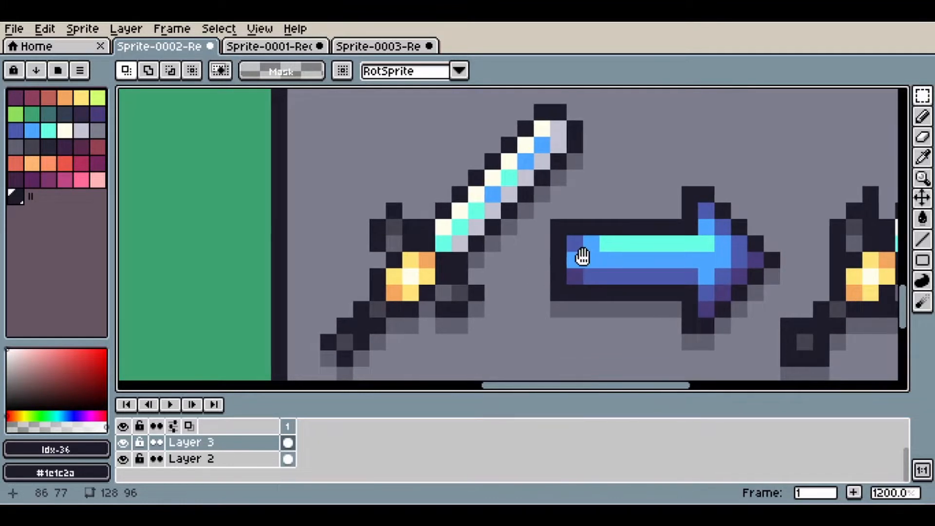
{"action": "scroll", "coordinate": [609, 225], "scroll_direction": "up", "scroll_amount": 3}
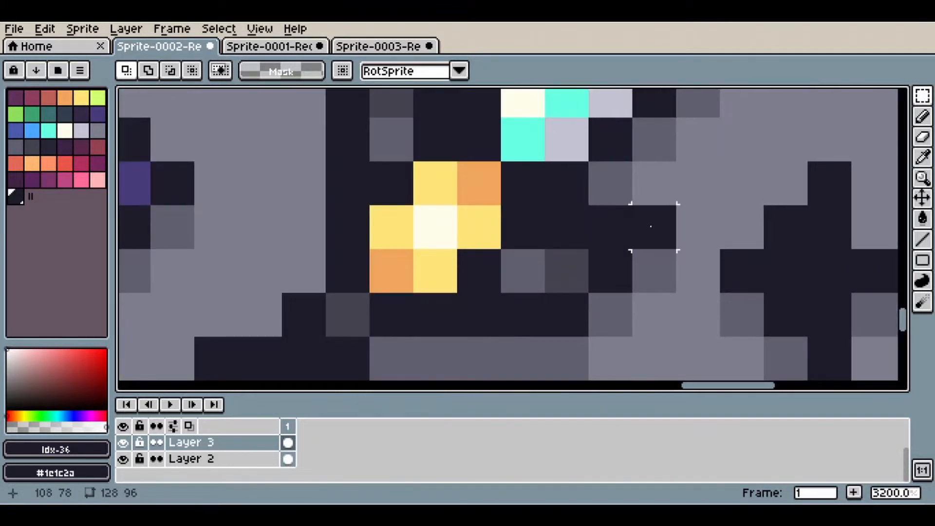
{"action": "scroll", "coordinate": [611, 226], "scroll_direction": "down", "scroll_amount": 4}
{"action": "scroll", "coordinate": [403, 226], "scroll_direction": "left", "scroll_amount": 5}
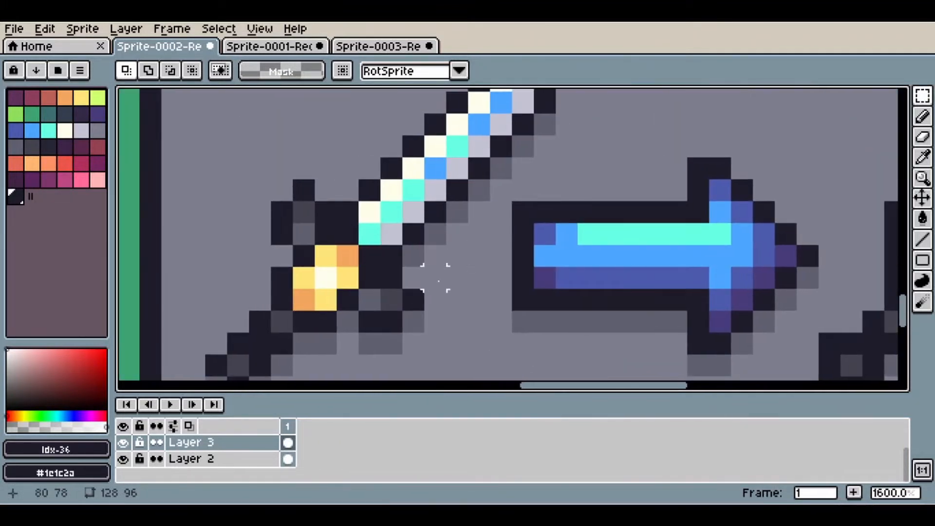
{"action": "scroll", "coordinate": [432, 268], "scroll_direction": "up", "scroll_amount": 3}
{"action": "scroll", "coordinate": [435, 263], "scroll_direction": "down", "scroll_amount": 3}
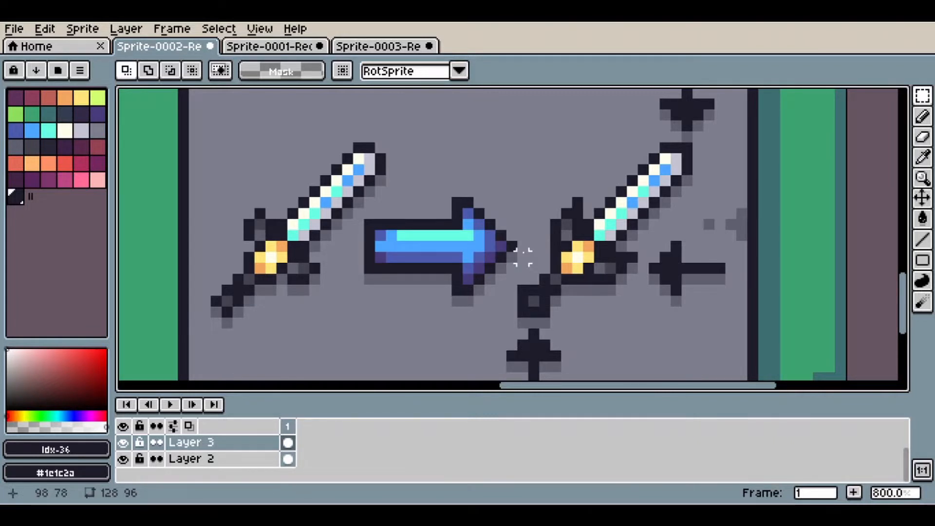
{"action": "scroll", "coordinate": [359, 141], "scroll_direction": "up", "scroll_amount": 3}
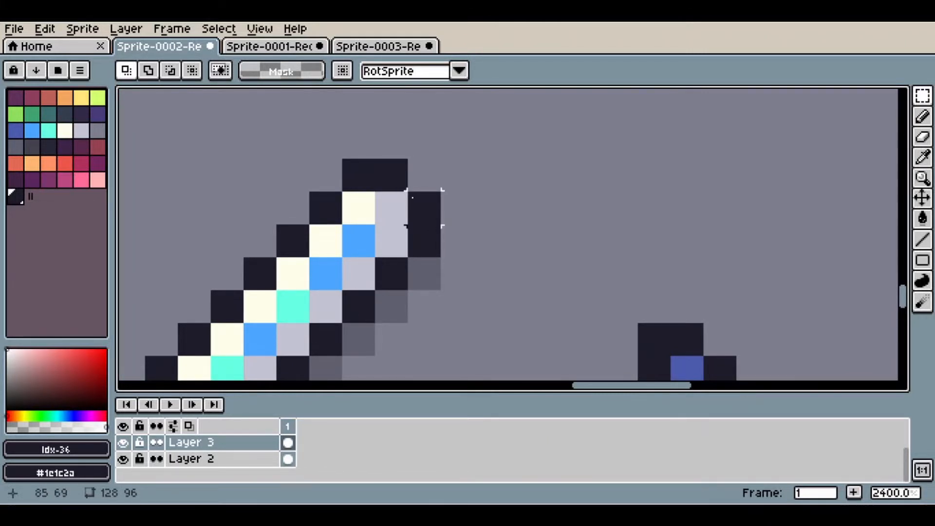
{"action": "scroll", "coordinate": [412, 198], "scroll_direction": "down", "scroll_amount": 3}
{"action": "scroll", "coordinate": [703, 202], "scroll_direction": "up", "scroll_amount": 3}
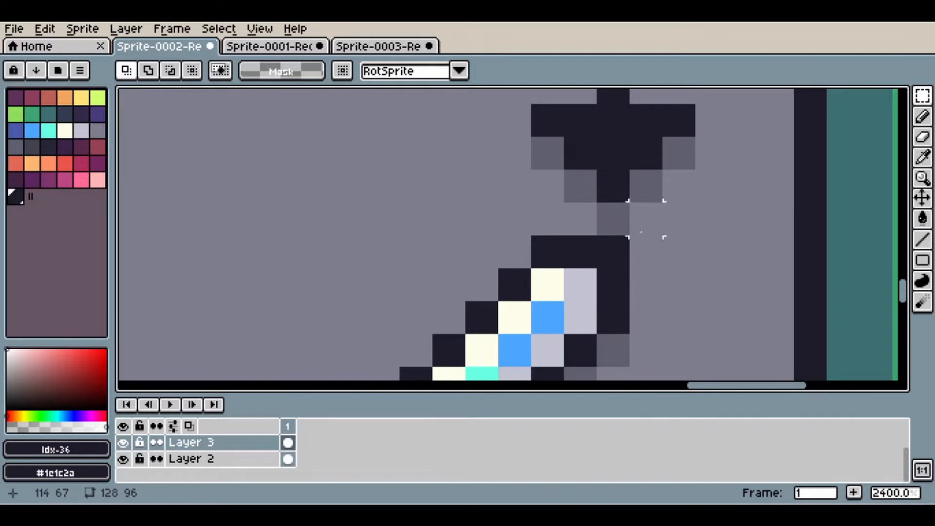
{"action": "scroll", "coordinate": [646, 219], "scroll_direction": "down", "scroll_amount": 6}
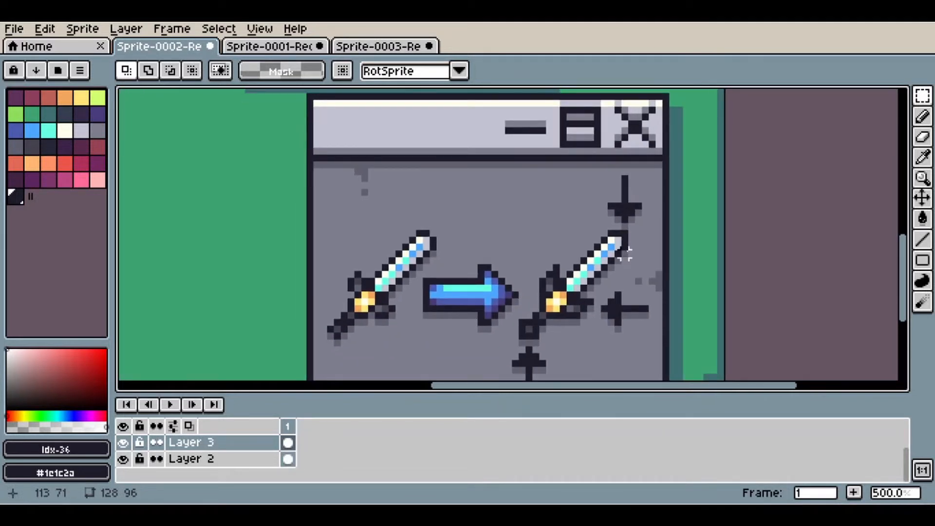
{"action": "scroll", "coordinate": [585, 228], "scroll_direction": "down", "scroll_amount": 4}
{"action": "scroll", "coordinate": [555, 217], "scroll_direction": "up", "scroll_amount": 1}
{"action": "left_click_drag", "start_coordinate": [556, 201], "coordinate": [543, 240]}
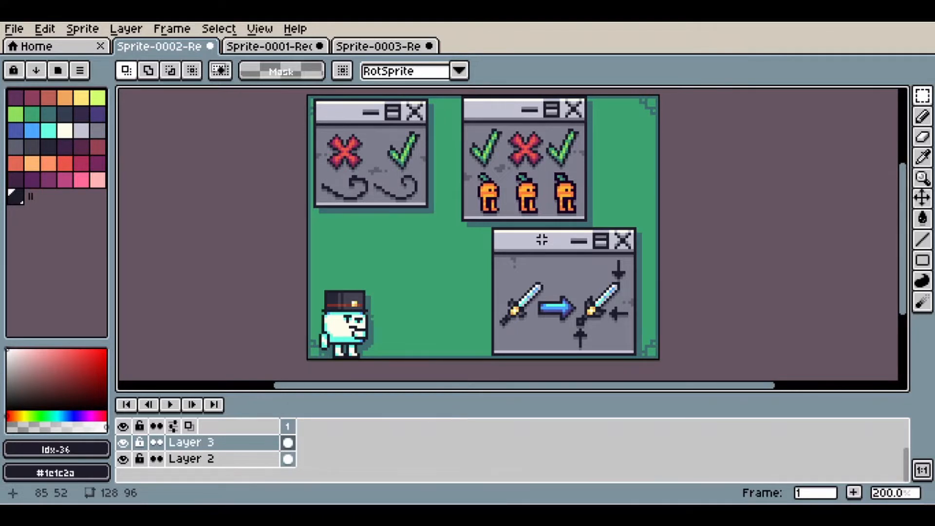
Activate the Pencil tool and enable its Pixel-perfect option.
{"action": "left_click", "coordinate": [922, 116]}
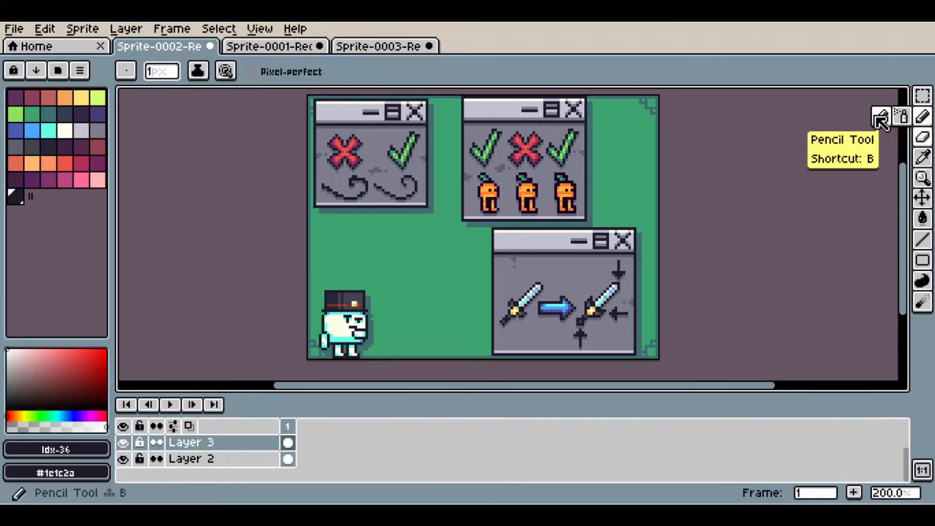
{"action": "left_click", "coordinate": [250, 71]}
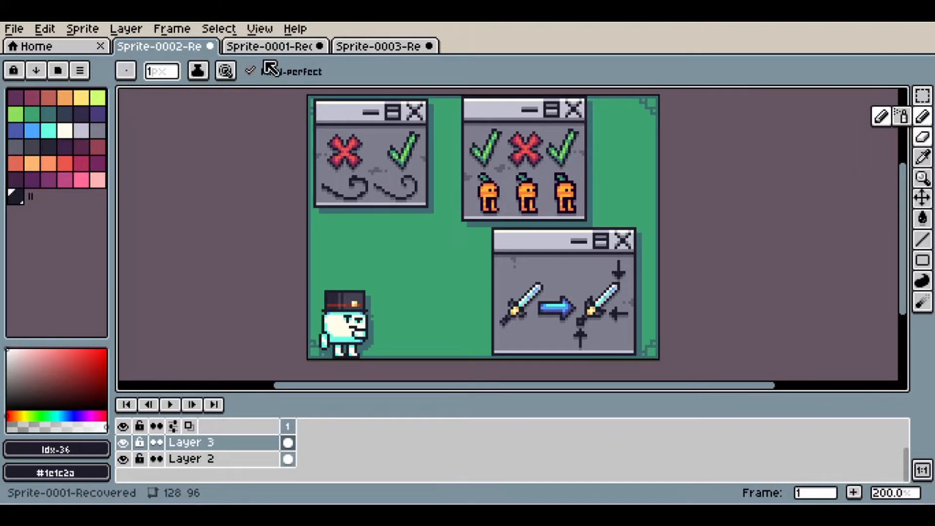
Draw a hooked freehand test curve in the green area below the curve-comparison window and undo it.
{"action": "scroll", "coordinate": [392, 191], "scroll_direction": "up", "scroll_amount": 2}
{"action": "left_click_drag", "start_coordinate": [440, 291], "coordinate": [411, 274]}
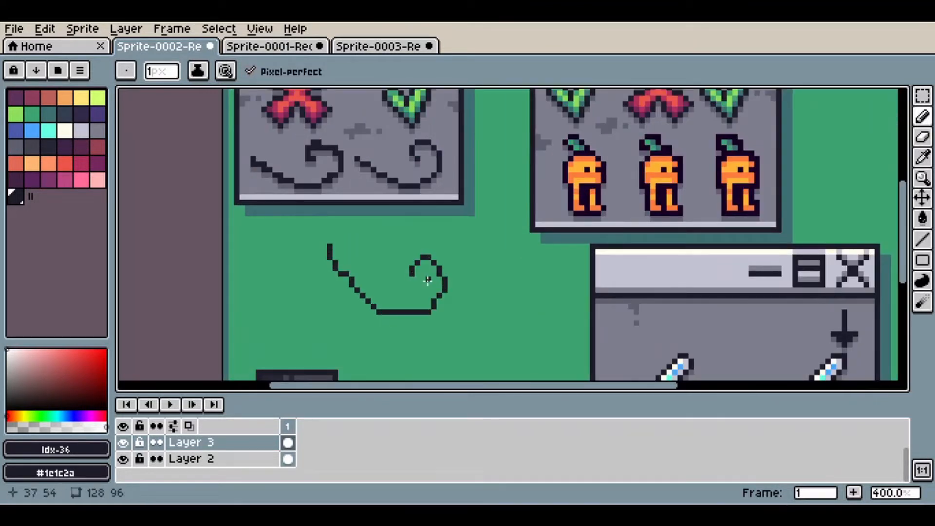
{"action": "scroll", "coordinate": [419, 255], "scroll_direction": "down", "scroll_amount": 3}
{"action": "scroll", "coordinate": [420, 254], "scroll_direction": "right", "scroll_amount": 2}
{"action": "mouse_move", "coordinate": [458, 230]}
{"action": "left_mouse_down"}
{"action": "mouse_move", "coordinate": [331, 312]}
{"action": "mouse_move", "coordinate": [273, 294]}
{"action": "mouse_move", "coordinate": [229, 259]}
{"action": "left_mouse_up"}
{"action": "key", "text": "ctrl+z"}
{"action": "key", "text": "ctrl+z"}
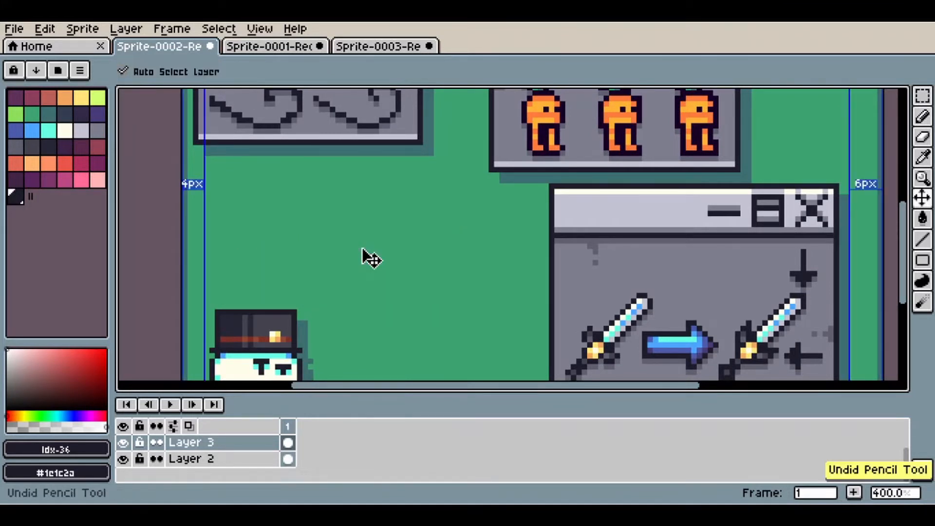
Draw a second, more angular hooked test curve in the empty green area and undo it.
{"action": "scroll", "coordinate": [351, 242], "scroll_direction": "up", "scroll_amount": 2}
{"action": "mouse_move", "coordinate": [353, 236]}
{"action": "left_mouse_down"}
{"action": "mouse_move", "coordinate": [378, 276]}
{"action": "mouse_move", "coordinate": [460, 283]}
{"action": "mouse_move", "coordinate": [467, 231]}
{"action": "mouse_move", "coordinate": [435, 213]}
{"action": "mouse_move", "coordinate": [411, 242]}
{"action": "left_mouse_up"}
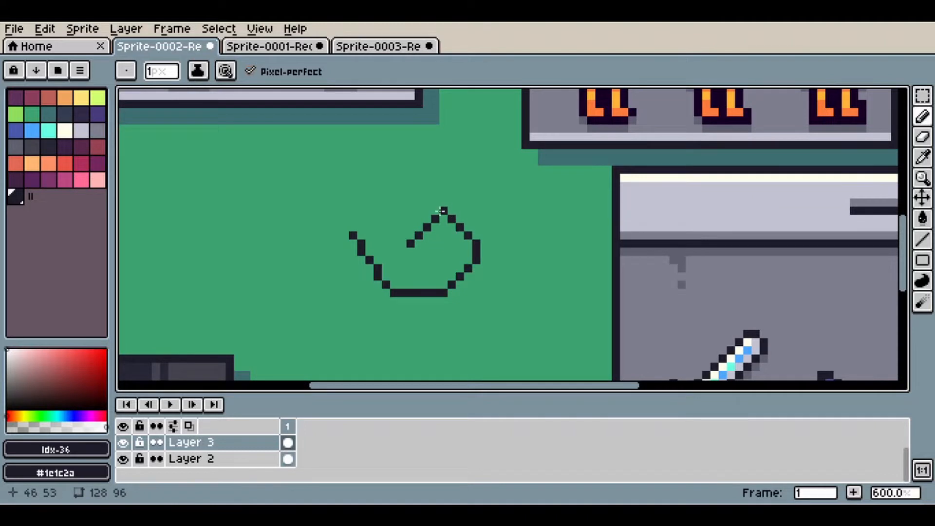
{"action": "scroll", "coordinate": [438, 238], "scroll_direction": "up", "scroll_amount": 1}
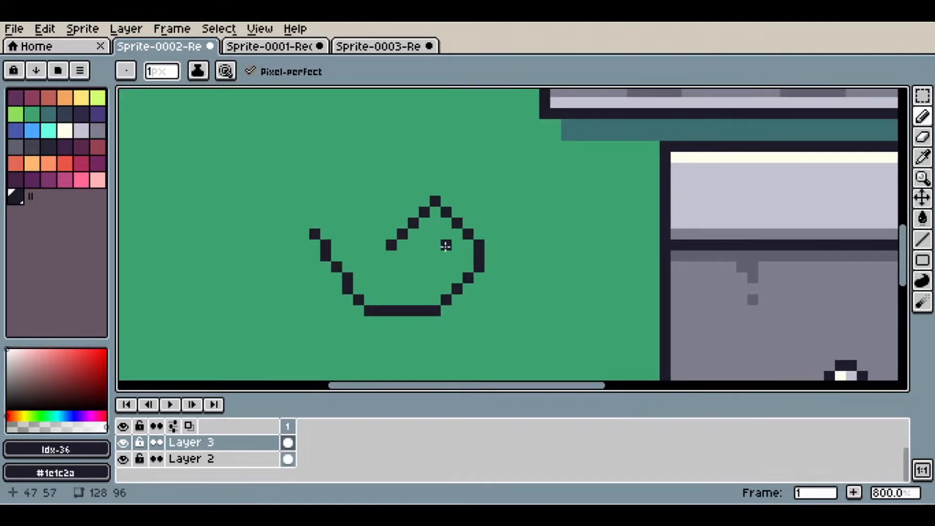
{"action": "key", "text": "ctrl+z"}
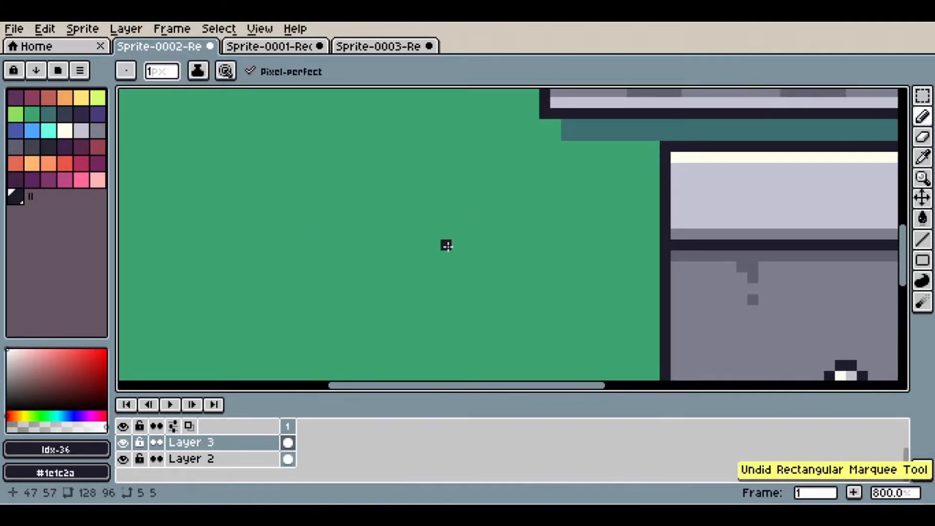
Switch to the Sprite-0001 document, frame the row of blue squares and the row of red squares in turn, and clear the selection.
{"action": "scroll", "coordinate": [446, 245], "scroll_direction": "down", "scroll_amount": 5}
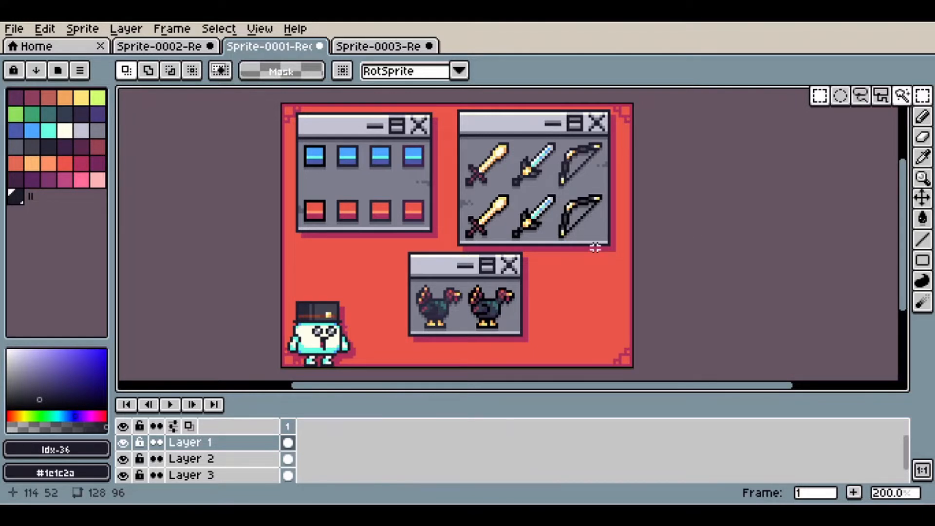
{"action": "scroll", "coordinate": [434, 171], "scroll_direction": "up", "scroll_amount": 2}
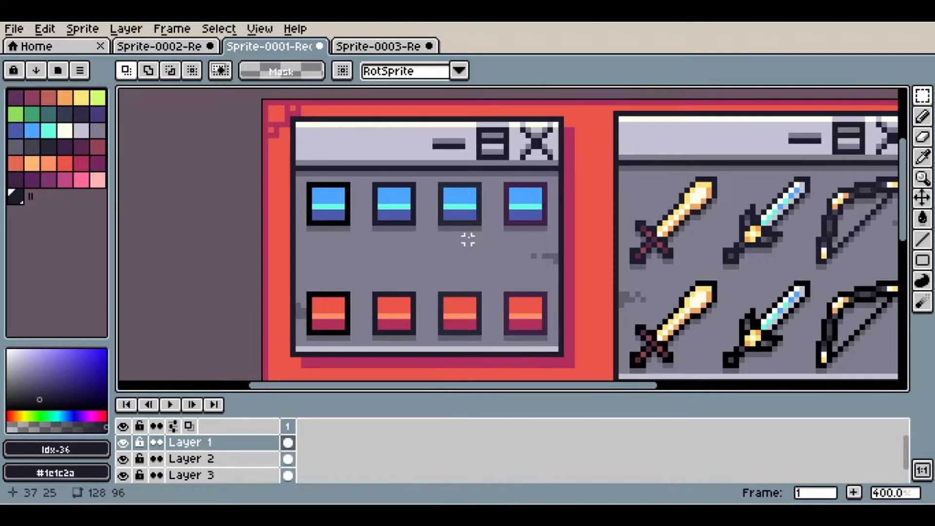
{"action": "left_click_drag", "start_coordinate": [259, 141], "coordinate": [579, 251]}
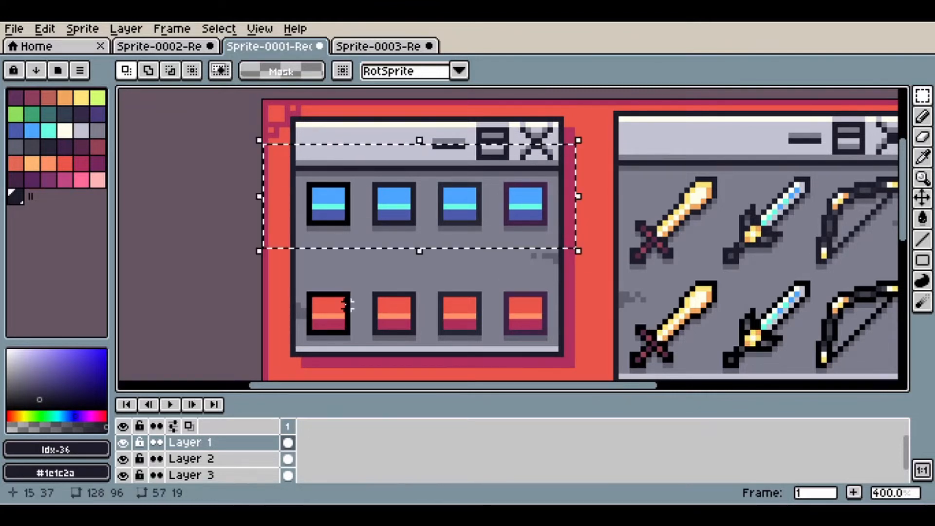
{"action": "left_click_drag", "start_coordinate": [280, 262], "coordinate": [591, 372]}
{"action": "left_click", "coordinate": [655, 273]}
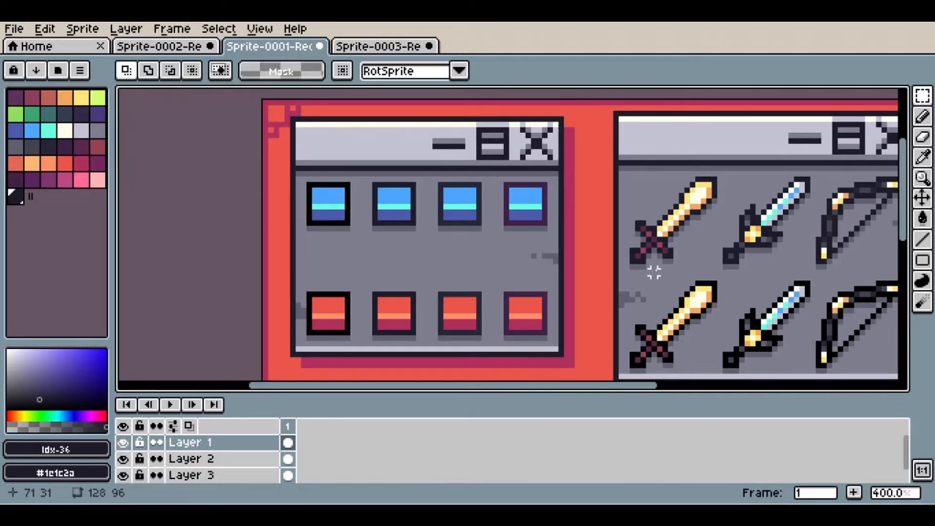
Frame the black-outlined column and the purple-outlined column of squares in turn with rectangular selections and clear the selection.
{"action": "left_click_drag", "start_coordinate": [293, 168], "coordinate": [373, 353]}
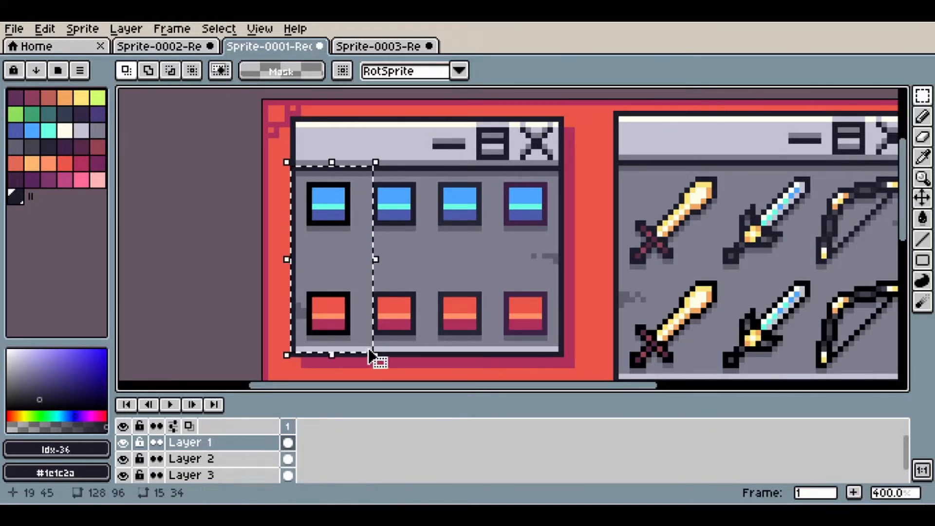
{"action": "left_click_drag", "start_coordinate": [574, 145], "coordinate": [497, 346]}
{"action": "scroll", "coordinate": [504, 317], "scroll_direction": "up", "scroll_amount": 8}
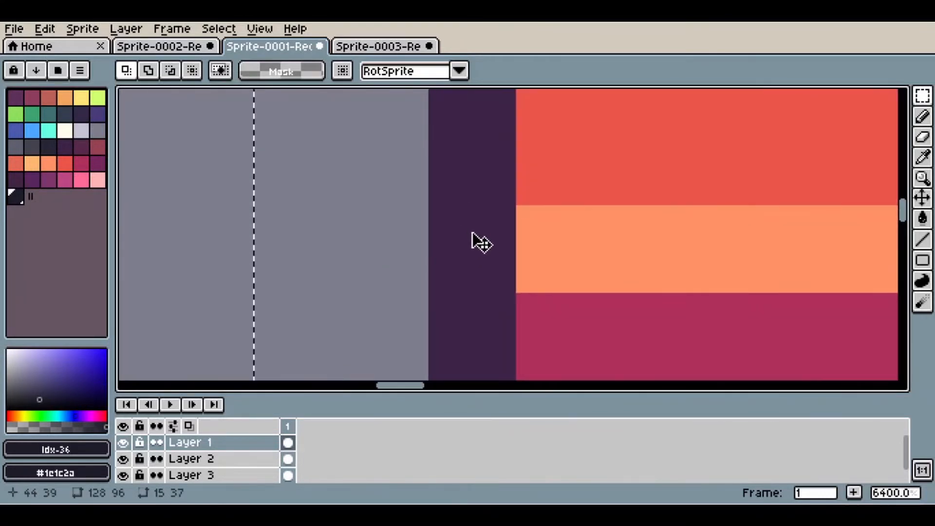
{"action": "scroll", "coordinate": [476, 242], "scroll_direction": "down", "scroll_amount": 7}
{"action": "left_click", "coordinate": [407, 203]}
{"action": "scroll", "coordinate": [403, 203], "scroll_direction": "down", "scroll_amount": 3}
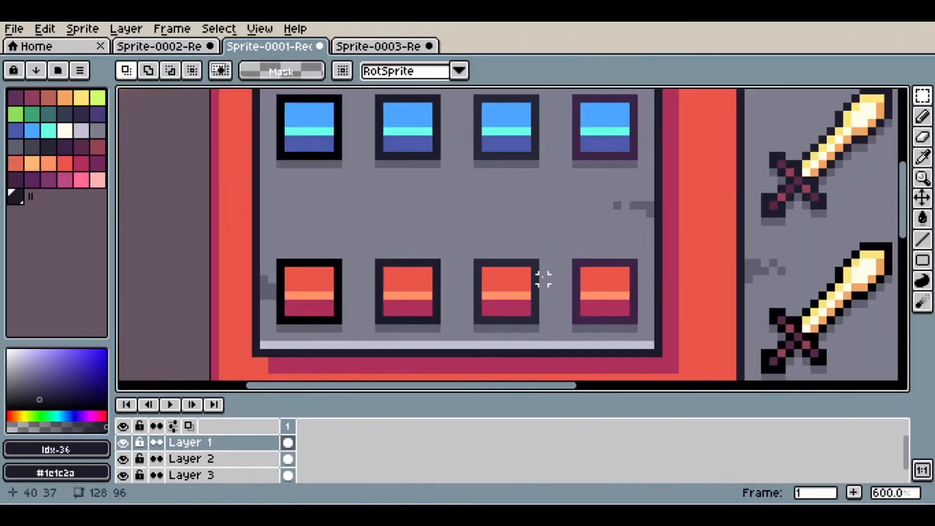
Select a 12 by 32 px area around the two black-outlined squares and clear the selection.
{"action": "left_click_drag", "start_coordinate": [544, 263], "coordinate": [548, 278]}
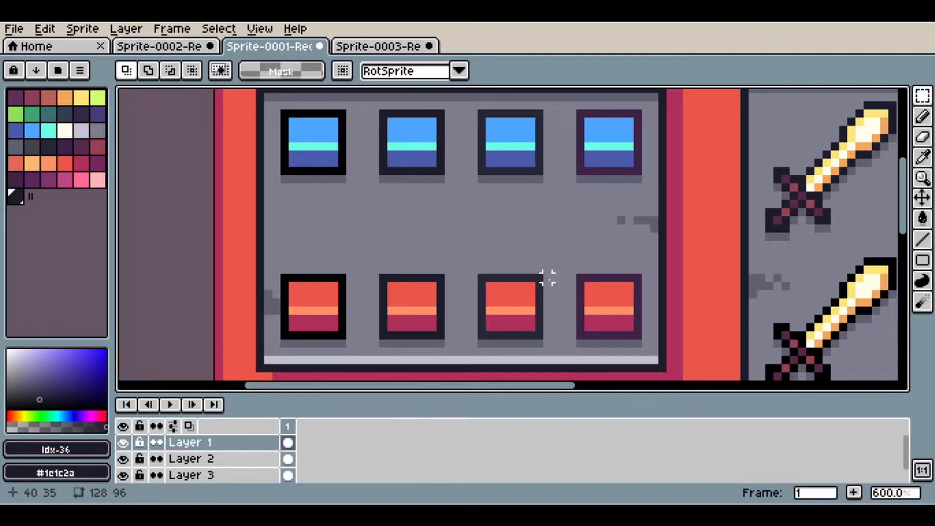
{"action": "left_click_drag", "start_coordinate": [408, 220], "coordinate": [411, 219]}
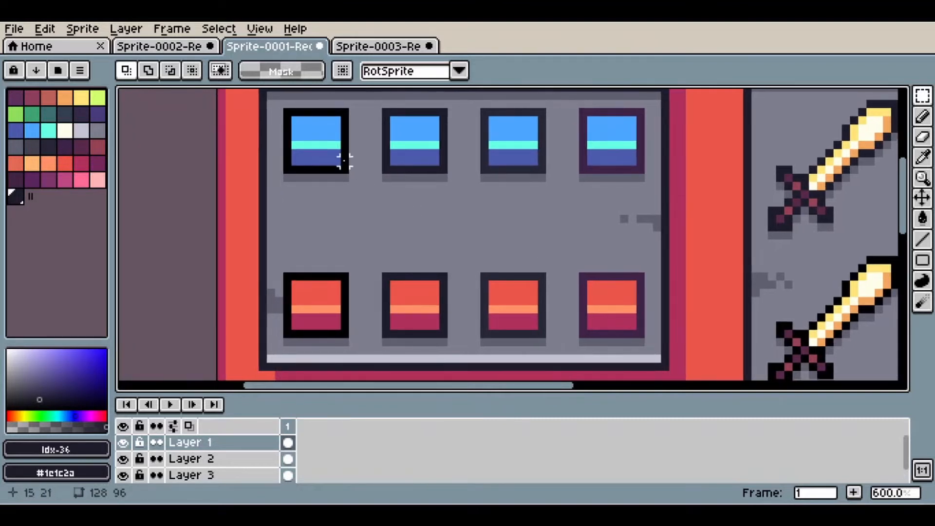
{"action": "left_click_drag", "start_coordinate": [269, 96], "coordinate": [368, 357]}
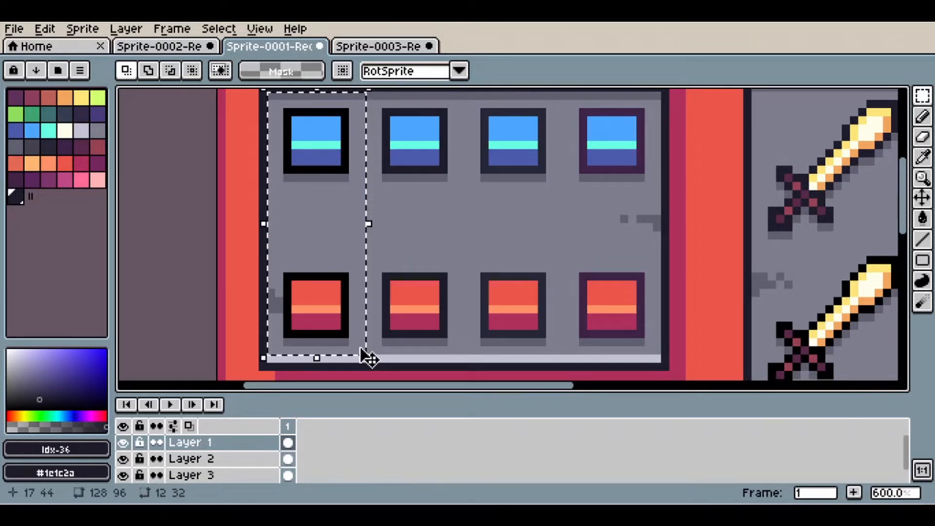
{"action": "left_click", "coordinate": [419, 303]}
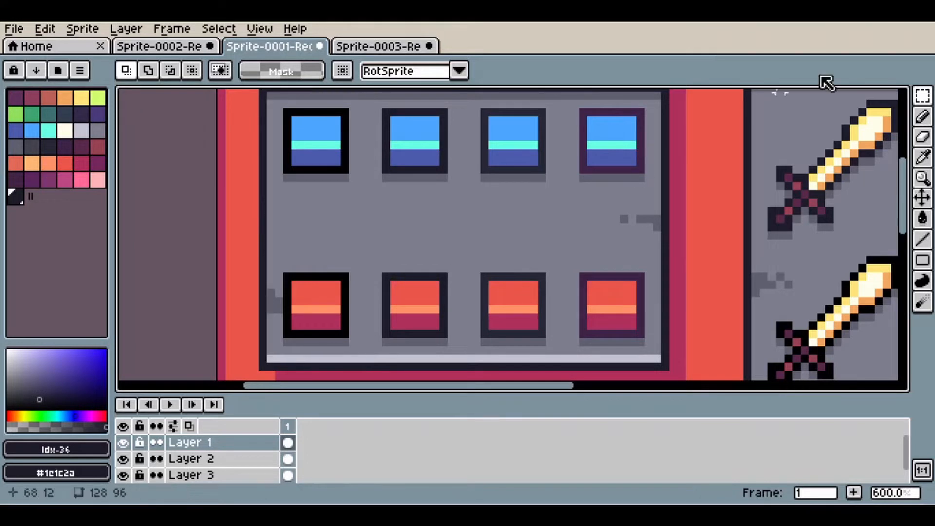
Sample fill colours from the red squares with the Eyedropper, including #eb564b and #b0305c.
{"action": "left_click", "coordinate": [922, 156]}
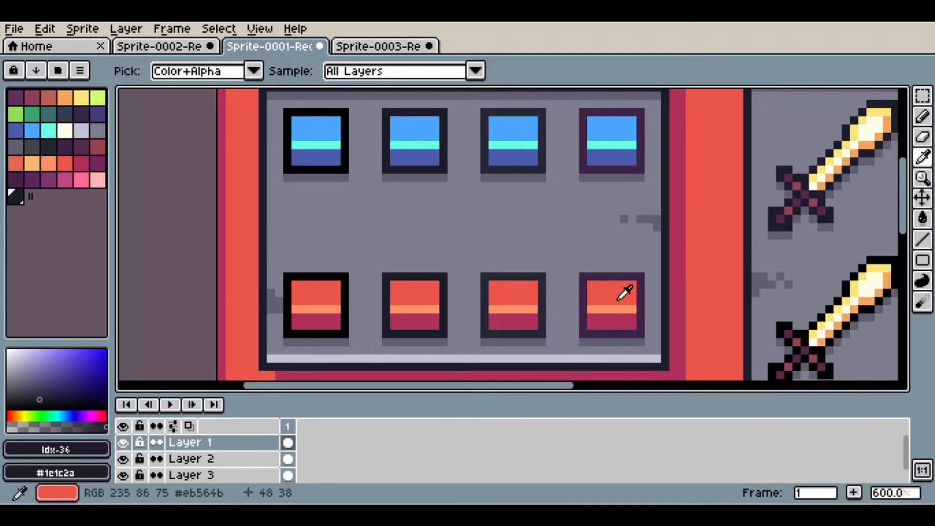
{"action": "left_click", "coordinate": [618, 296]}
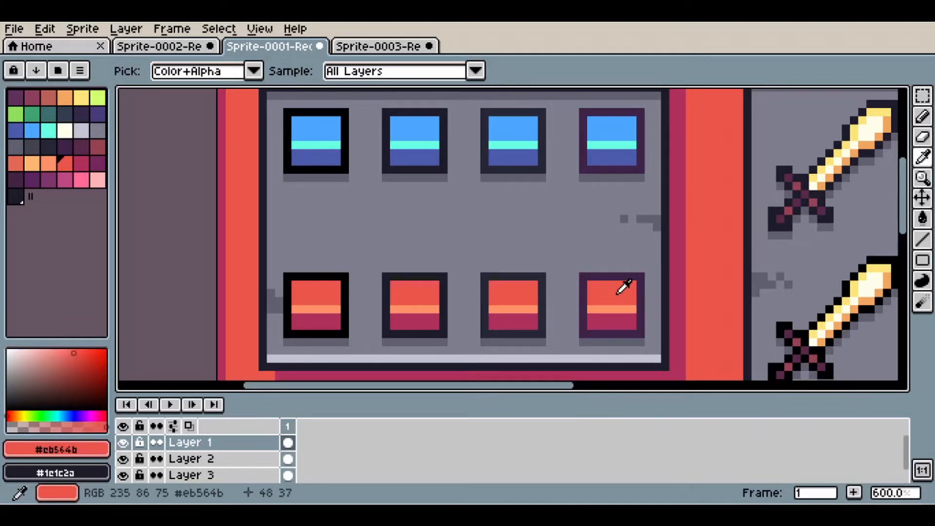
{"action": "left_click", "coordinate": [319, 309]}
{"action": "left_click", "coordinate": [622, 319]}
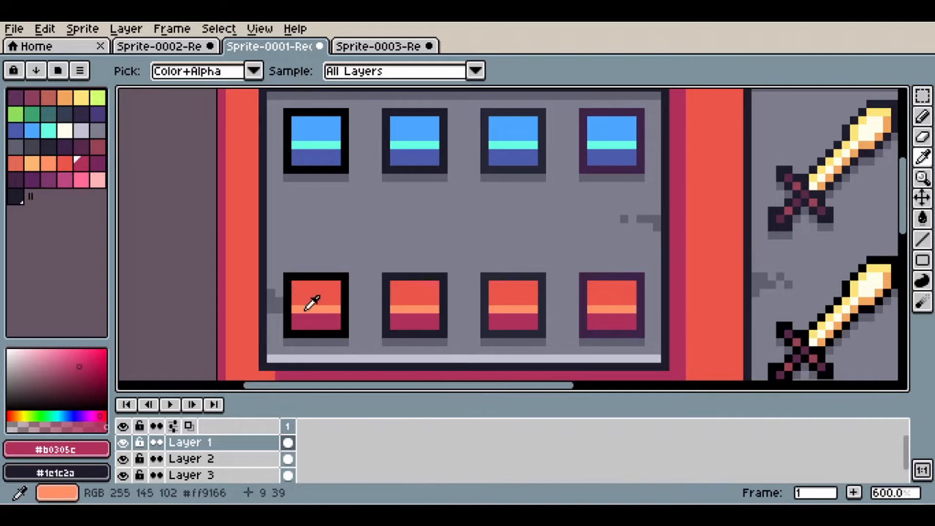
{"action": "left_click", "coordinate": [419, 333]}
{"action": "left_click", "coordinate": [532, 325]}
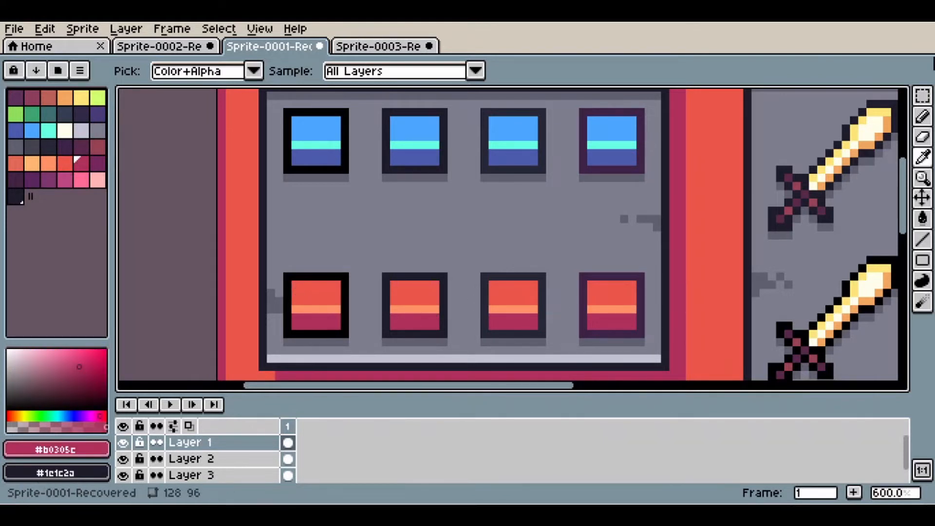
Return to the Rectangular Marquee tool and compare the outline colours of the four red squares at close range.
{"action": "left_click", "coordinate": [925, 101]}
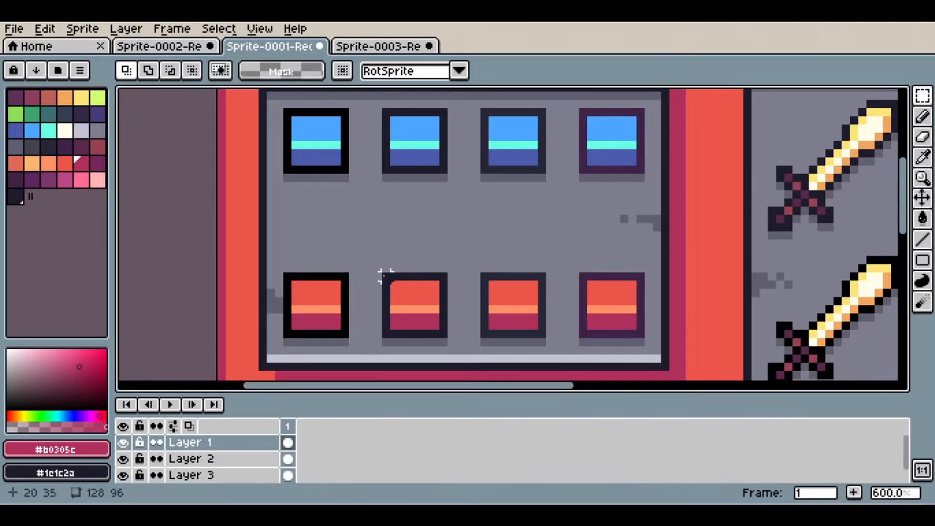
{"action": "scroll", "coordinate": [385, 276], "scroll_direction": "up", "scroll_amount": 4}
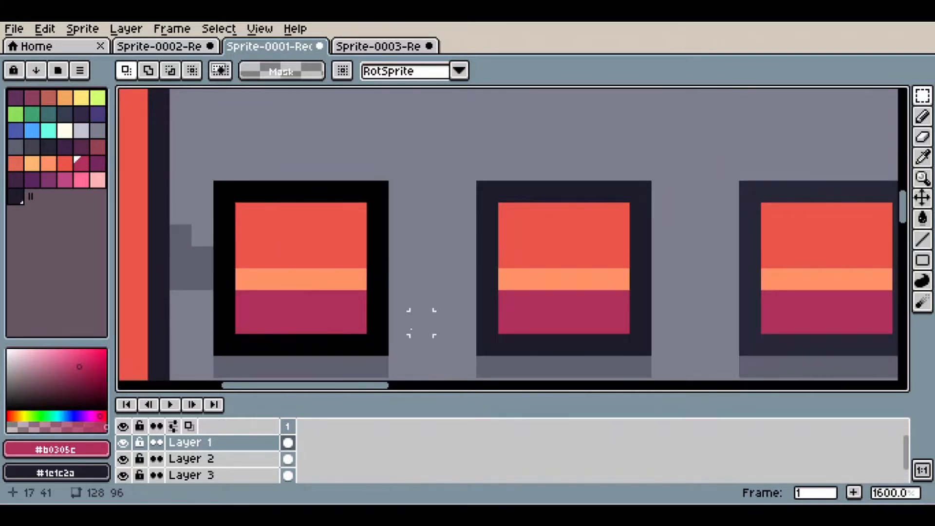
{"action": "scroll", "coordinate": [411, 330], "scroll_direction": "down", "scroll_amount": 2}
{"action": "left_click_drag", "start_coordinate": [731, 237], "coordinate": [458, 220]}
{"action": "scroll", "coordinate": [286, 222], "scroll_direction": "up", "scroll_amount": 1}
{"action": "left_click_drag", "start_coordinate": [201, 237], "coordinate": [270, 217]}
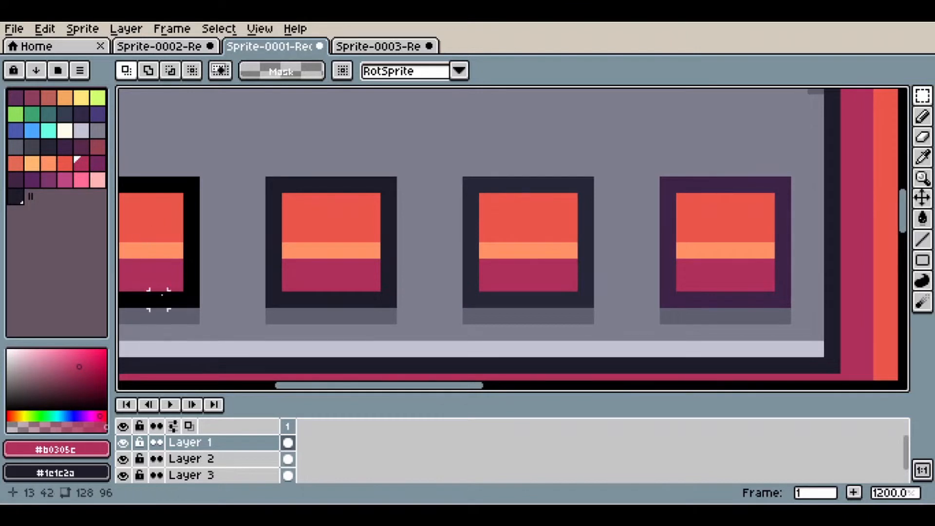
{"action": "scroll", "coordinate": [519, 264], "scroll_direction": "down", "scroll_amount": 1}
{"action": "scroll", "coordinate": [509, 251], "scroll_direction": "down", "scroll_amount": 1}
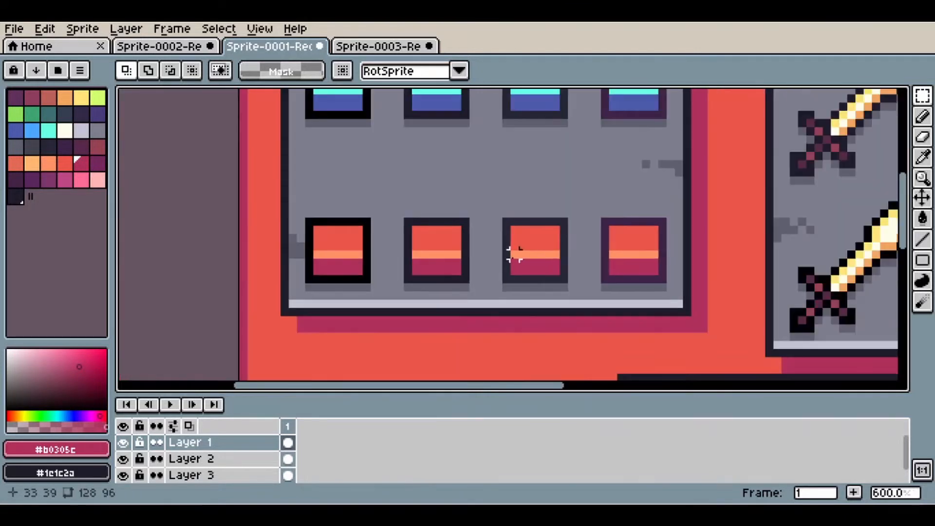
{"action": "left_click_drag", "start_coordinate": [523, 254], "coordinate": [495, 298]}
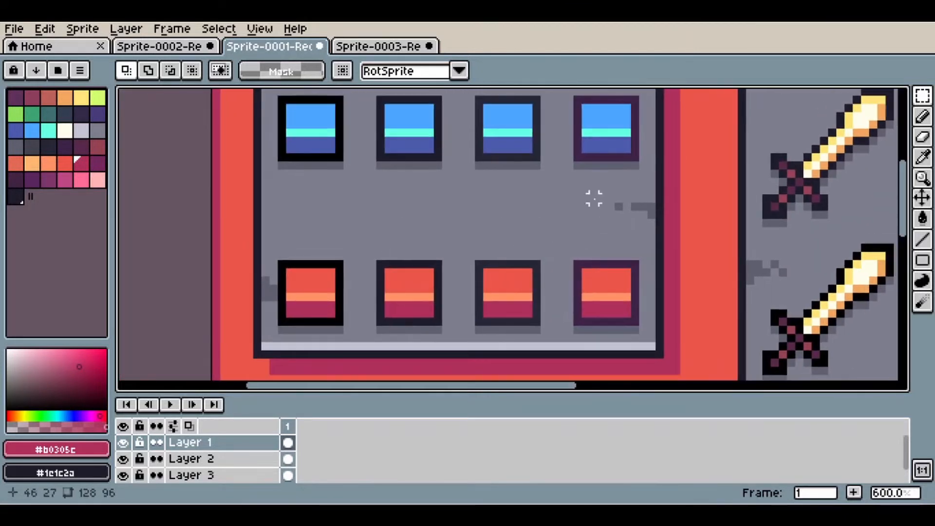
Frame the three columns without black outlines in a 40 by 33 px selection, and the black-outlined column in a 14 by 33 px one.
{"action": "scroll", "coordinate": [694, 108], "scroll_direction": "down", "scroll_amount": 1}
{"action": "left_click_drag", "start_coordinate": [694, 109], "coordinate": [681, 140]}
{"action": "left_click_drag", "start_coordinate": [677, 120], "coordinate": [412, 347]}
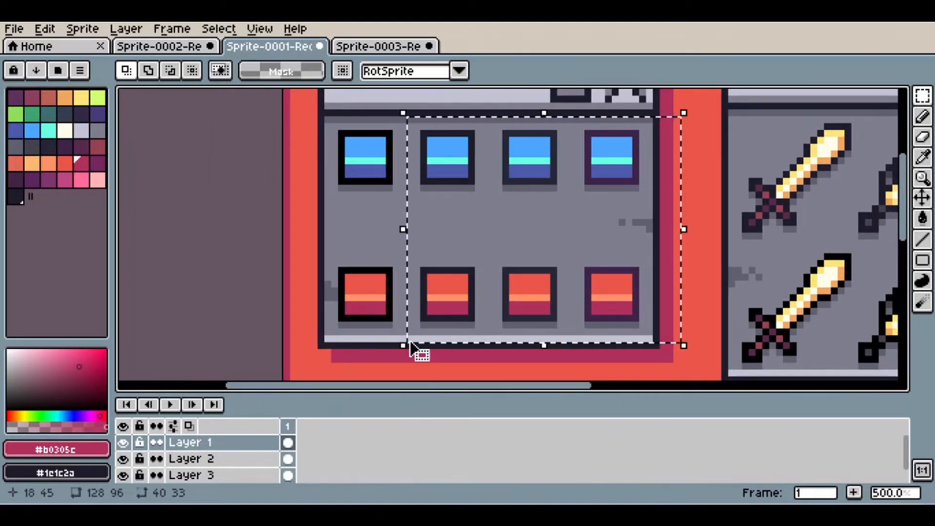
{"action": "left_click", "coordinate": [734, 188]}
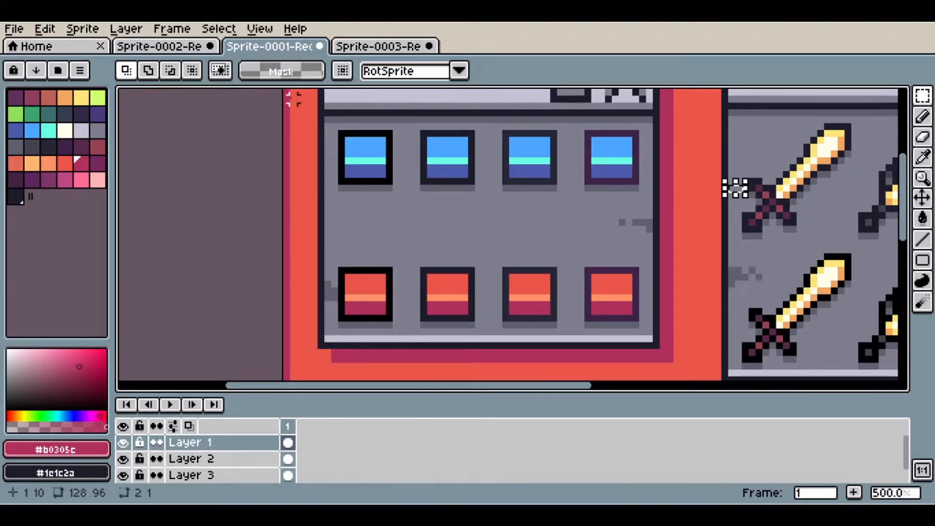
{"action": "left_click_drag", "start_coordinate": [314, 113], "coordinate": [409, 341]}
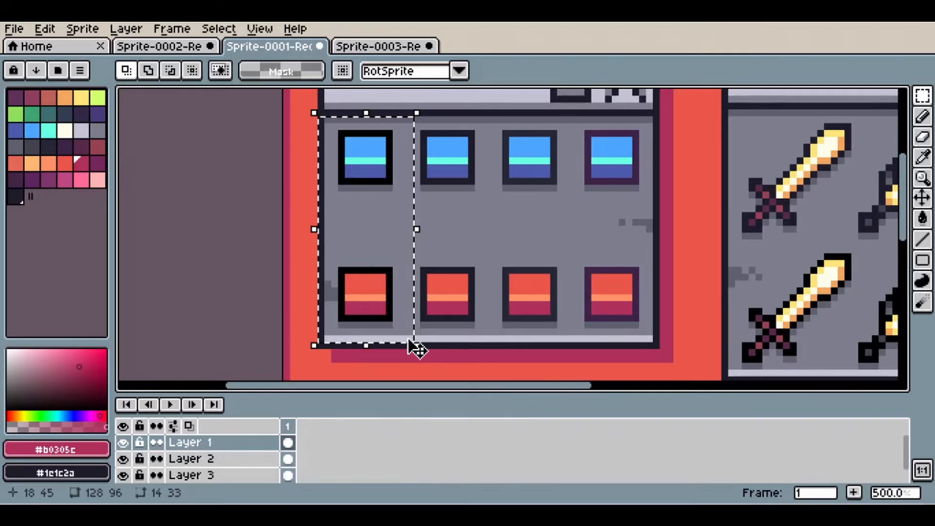
Frame the gold sword, blue sword and bow of the upper row in turn with rectangular selections and clear the selection.
{"action": "scroll", "coordinate": [607, 206], "scroll_direction": "down", "scroll_amount": 2}
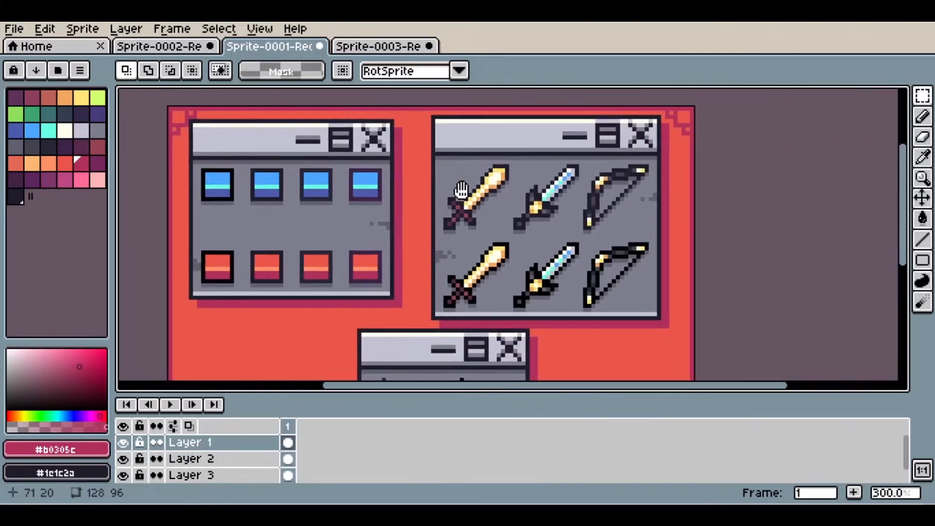
{"action": "scroll", "coordinate": [512, 212], "scroll_direction": "up", "scroll_amount": 2}
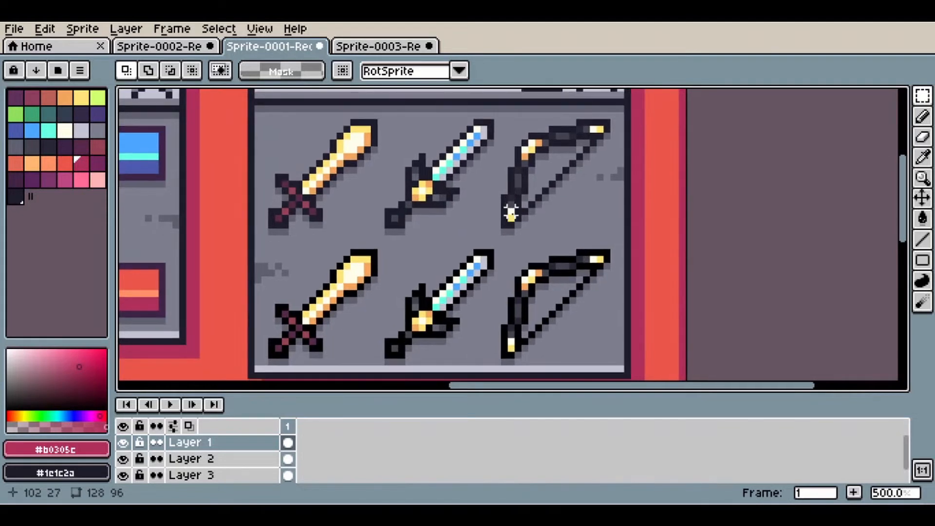
{"action": "left_click_drag", "start_coordinate": [259, 103], "coordinate": [374, 237]}
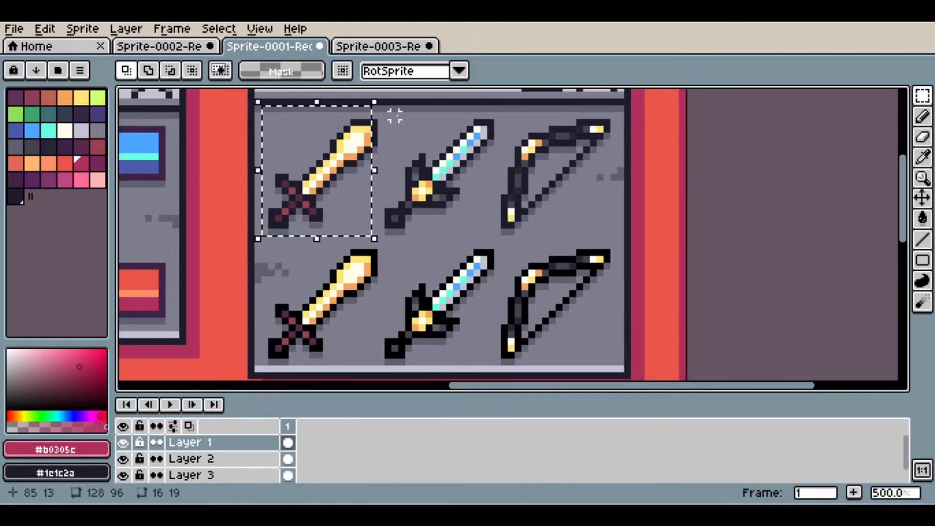
{"action": "left_click_drag", "start_coordinate": [392, 115], "coordinate": [479, 213]}
{"action": "left_click_drag", "start_coordinate": [511, 110], "coordinate": [600, 212]}
{"action": "left_click", "coordinate": [703, 177]}
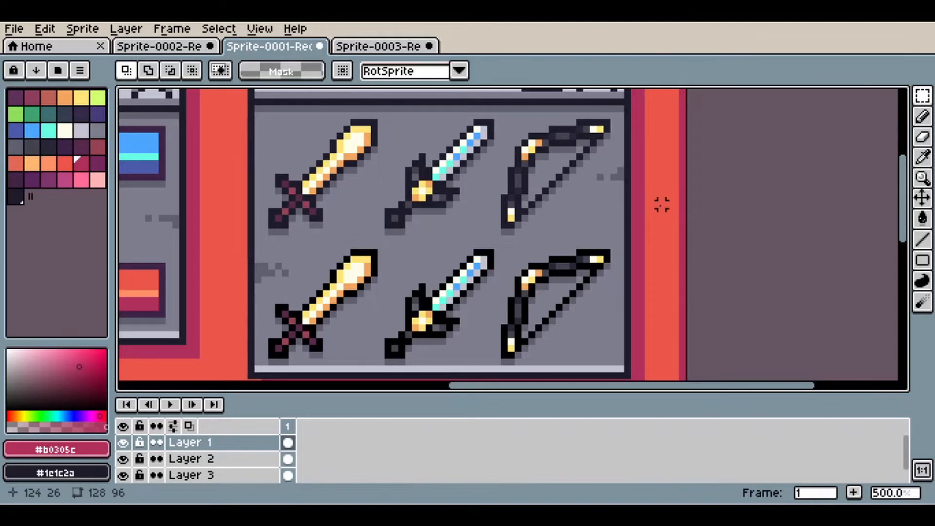
Compare the weapon outlines at close range, and frame the softer-outlined upper row in a 54 by 21 px selection.
{"action": "scroll", "coordinate": [447, 190], "scroll_direction": "up", "scroll_amount": 7}
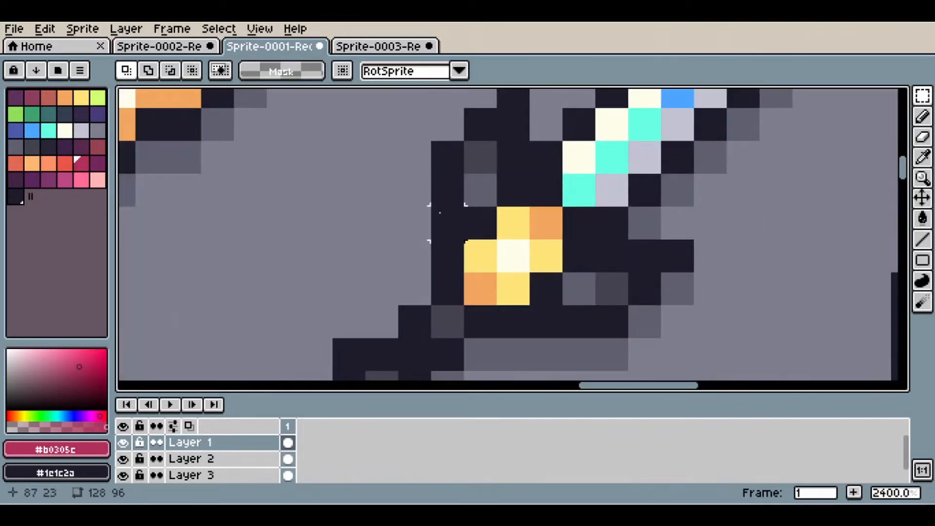
{"action": "scroll", "coordinate": [448, 222], "scroll_direction": "down", "scroll_amount": 5}
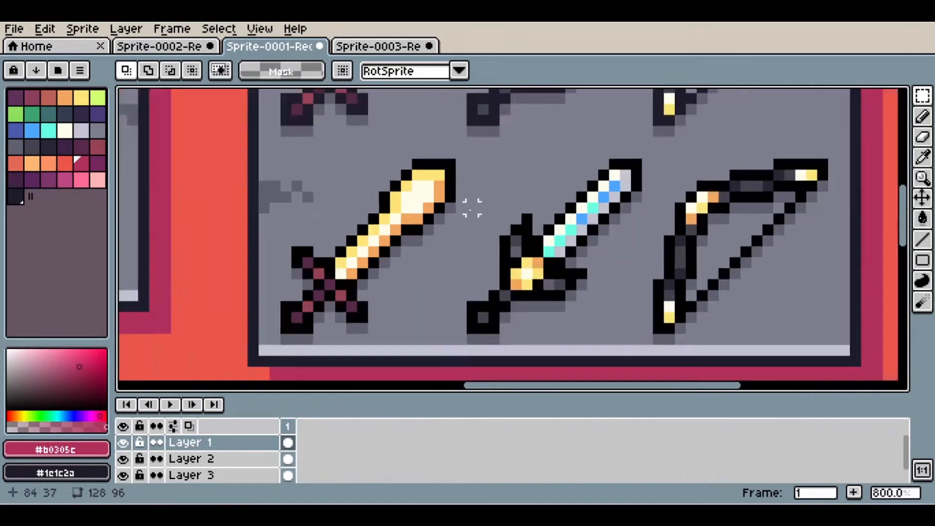
{"action": "scroll", "coordinate": [519, 194], "scroll_direction": "down", "scroll_amount": 3}
{"action": "left_click_drag", "start_coordinate": [642, 161], "coordinate": [570, 241]}
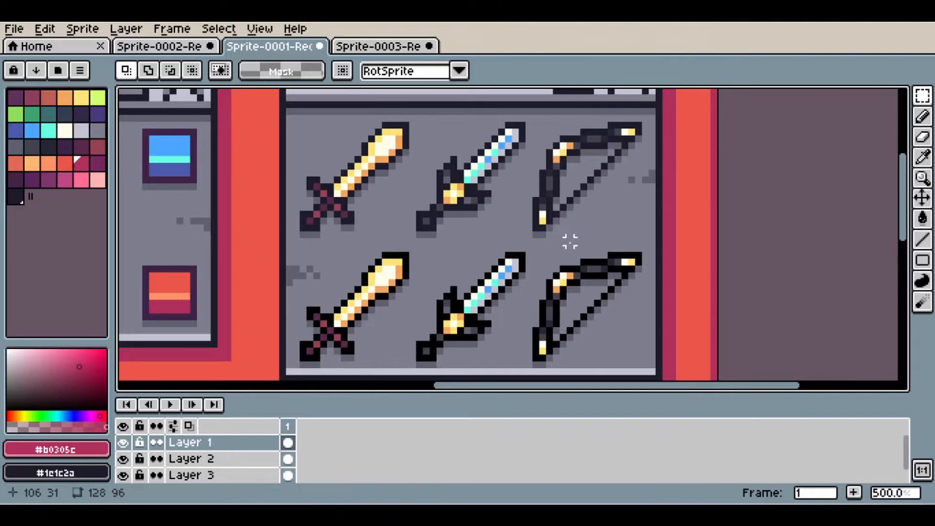
{"action": "left_click_drag", "start_coordinate": [289, 118], "coordinate": [659, 239]}
{"action": "left_click_drag", "start_coordinate": [677, 385], "coordinate": [268, 257]}
{"action": "key", "text": "ctrl+d"}
{"action": "left_click_drag", "start_coordinate": [286, 92], "coordinate": [662, 241]}
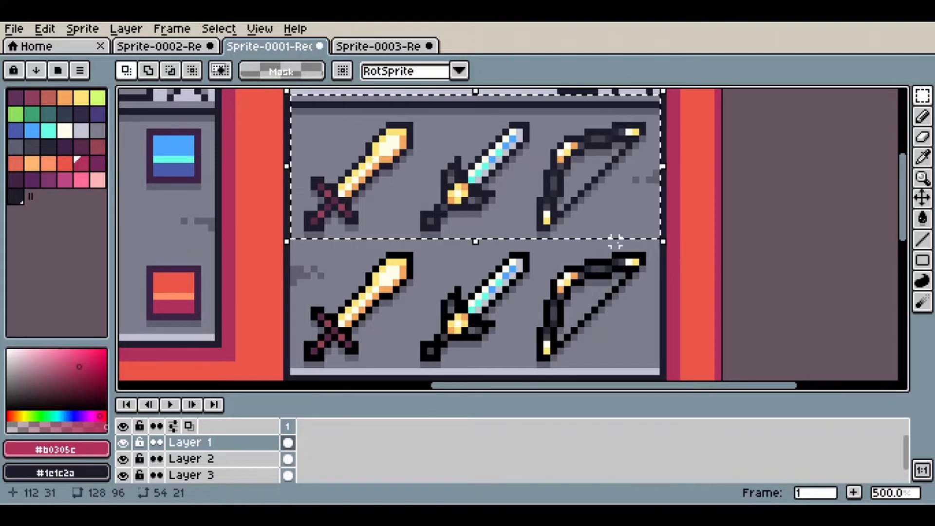
{"action": "left_click", "coordinate": [495, 327]}
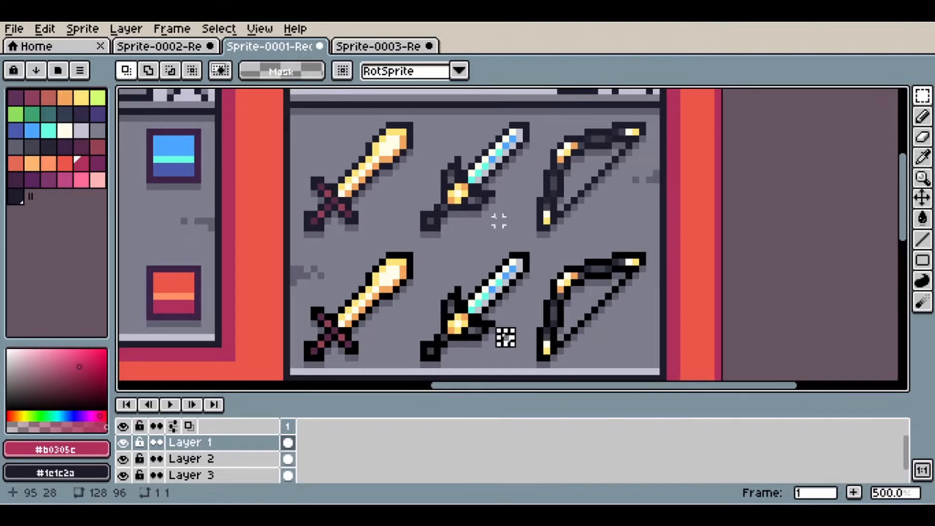
Frame the black-outlined blue sword and the black-outlined bow in turn with rectangular selections and clear the selection.
{"action": "left_click_drag", "start_coordinate": [422, 261], "coordinate": [532, 344]}
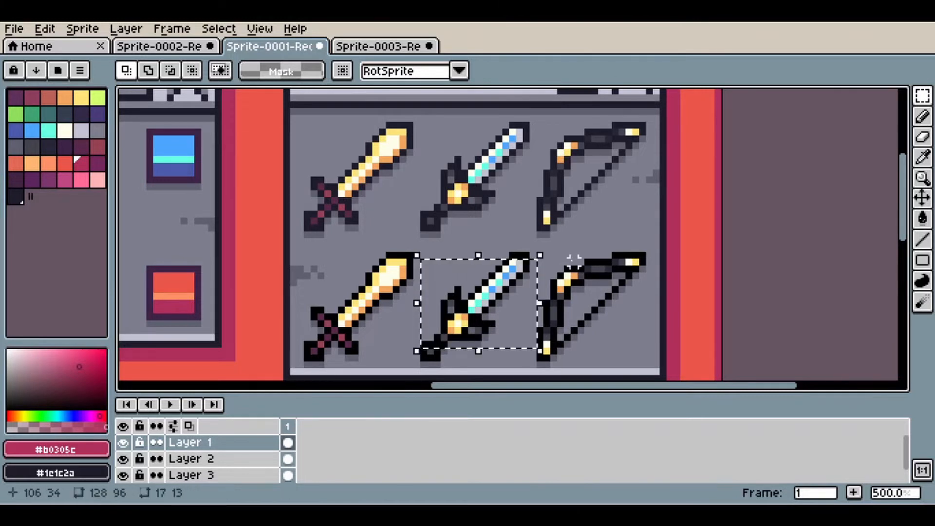
{"action": "left_click_drag", "start_coordinate": [553, 255], "coordinate": [635, 337]}
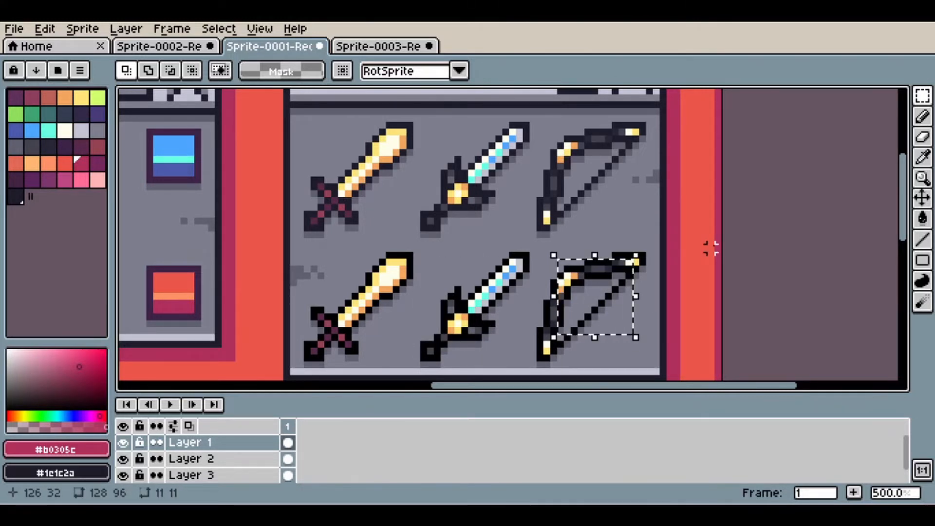
{"action": "key", "text": "ctrl+d"}
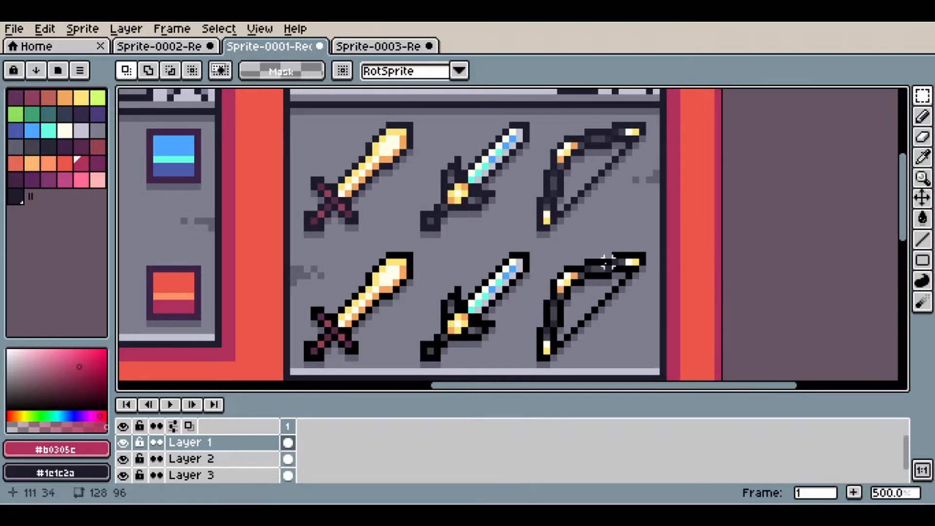
Draw a 10 by 10 px cream rectangle outline in palette colour 15 around the black-outlined blue square.
{"action": "left_click", "coordinate": [65, 131]}
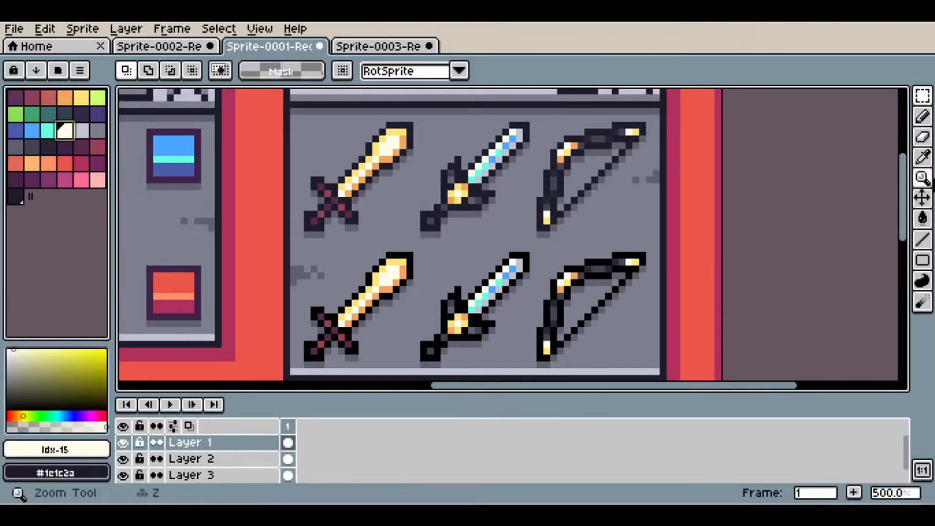
{"action": "left_click", "coordinate": [922, 261]}
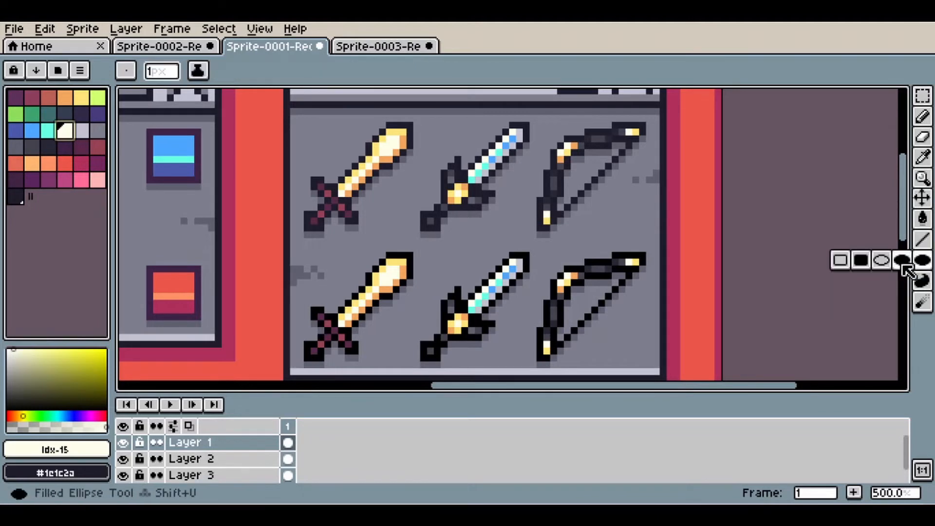
{"action": "left_click_drag", "start_coordinate": [302, 198], "coordinate": [767, 229]}
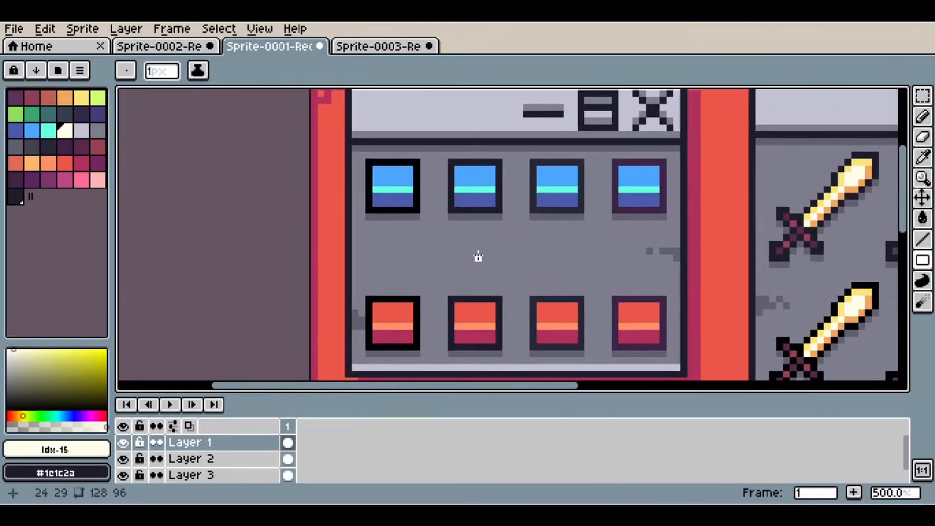
{"action": "scroll", "coordinate": [346, 142], "scroll_direction": "up", "scroll_amount": 2}
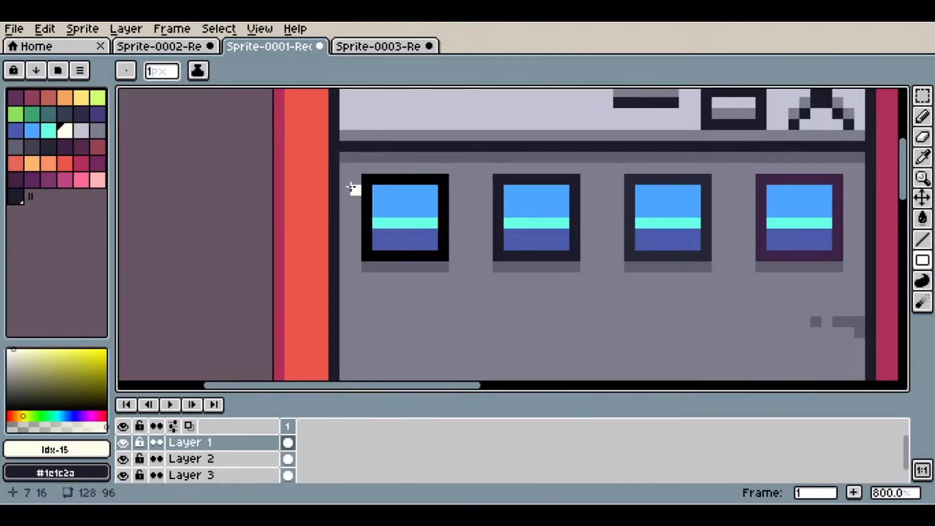
{"action": "scroll", "coordinate": [351, 189], "scroll_direction": "up", "scroll_amount": 3}
{"action": "left_click_drag", "start_coordinate": [360, 146], "coordinate": [562, 351]}
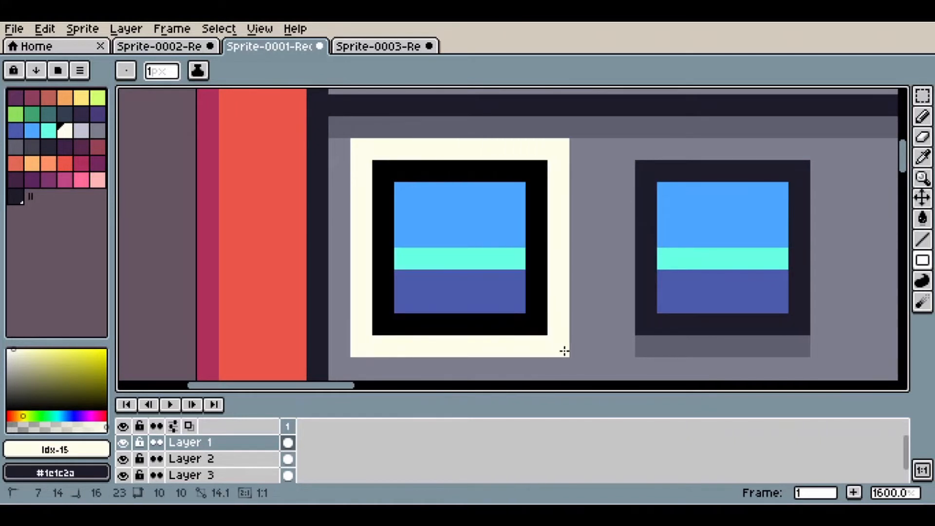
Compare the cream-framed blue square with its neighbours and undo the cream rectangle.
{"action": "scroll", "coordinate": [565, 341], "scroll_direction": "down", "scroll_amount": 5}
{"action": "left_click_drag", "start_coordinate": [578, 311], "coordinate": [433, 183]}
{"action": "left_click_drag", "start_coordinate": [498, 228], "coordinate": [494, 220]}
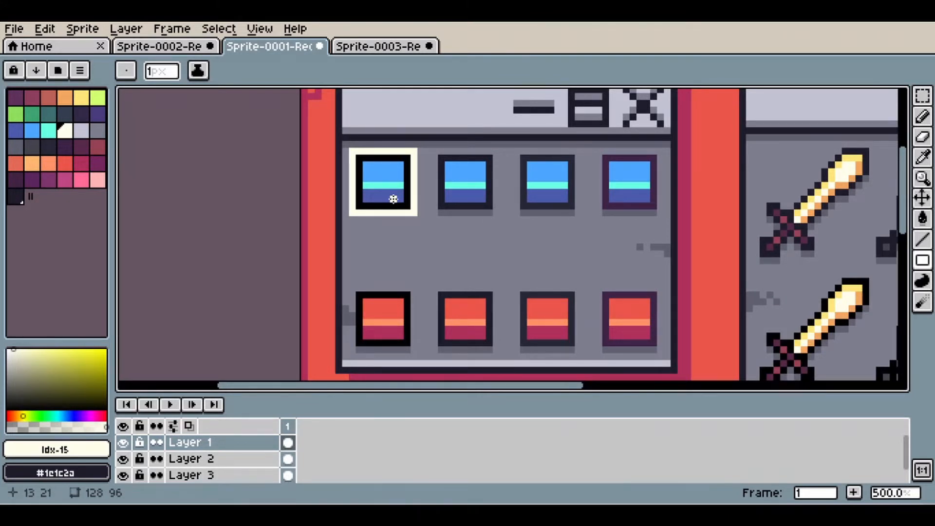
{"action": "scroll", "coordinate": [393, 198], "scroll_direction": "up", "scroll_amount": 4}
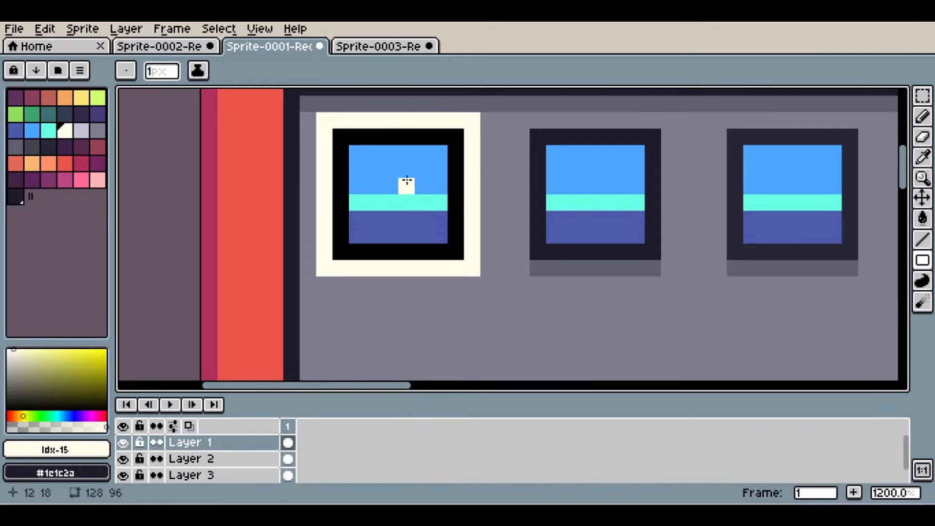
{"action": "key", "text": "ctrl+z"}
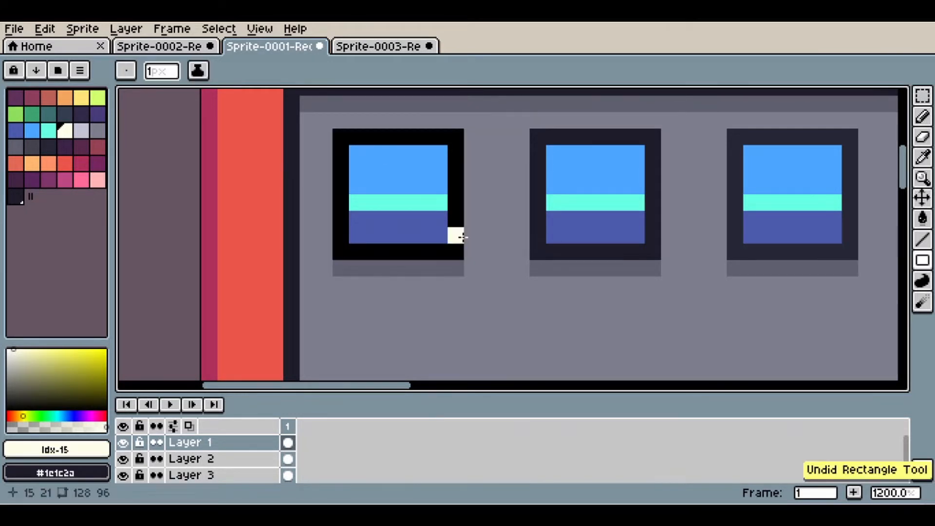
Try a cream rectangle outline around the second blue square and undo it.
{"action": "left_click_drag", "start_coordinate": [398, 244], "coordinate": [264, 296]}
{"action": "mouse_move", "coordinate": [387, 173]}
{"action": "left_mouse_down"}
{"action": "mouse_move", "coordinate": [429, 235]}
{"action": "mouse_move", "coordinate": [538, 321]}
{"action": "left_mouse_up"}
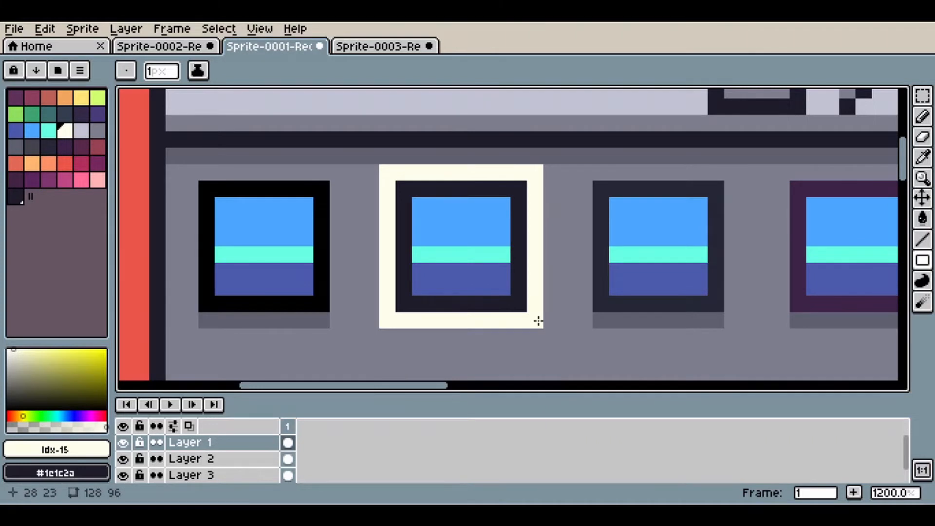
{"action": "key", "text": "ctrl+z"}
Try a cream rectangle outline around the third red square and undo it.
{"action": "scroll", "coordinate": [536, 320], "scroll_direction": "down", "scroll_amount": 4}
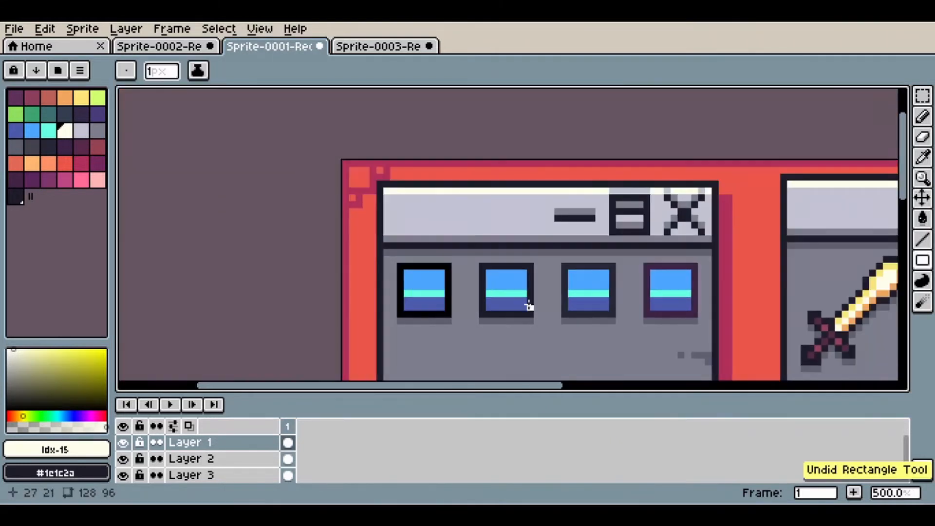
{"action": "scroll", "coordinate": [491, 300], "scroll_direction": "up", "scroll_amount": 4}
{"action": "left_click_drag", "start_coordinate": [390, 191], "coordinate": [541, 347]}
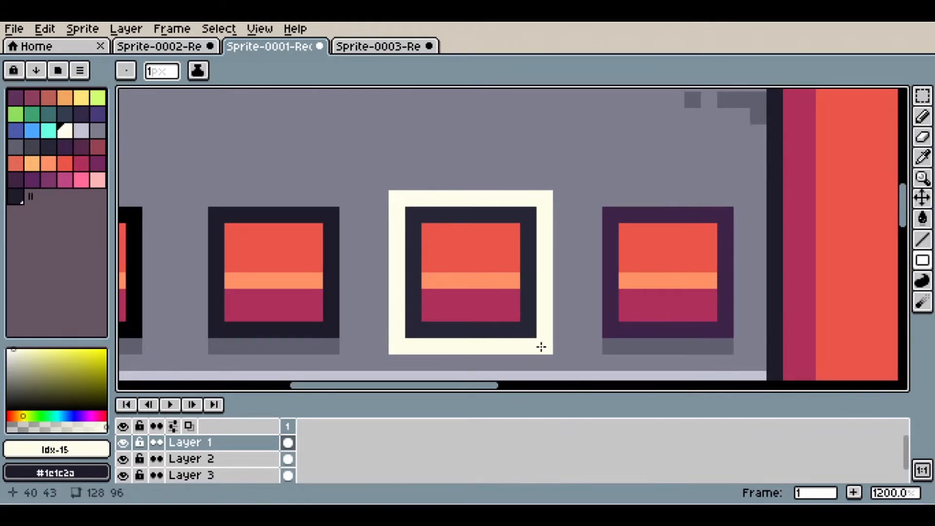
{"action": "key", "text": "ctrl+z"}
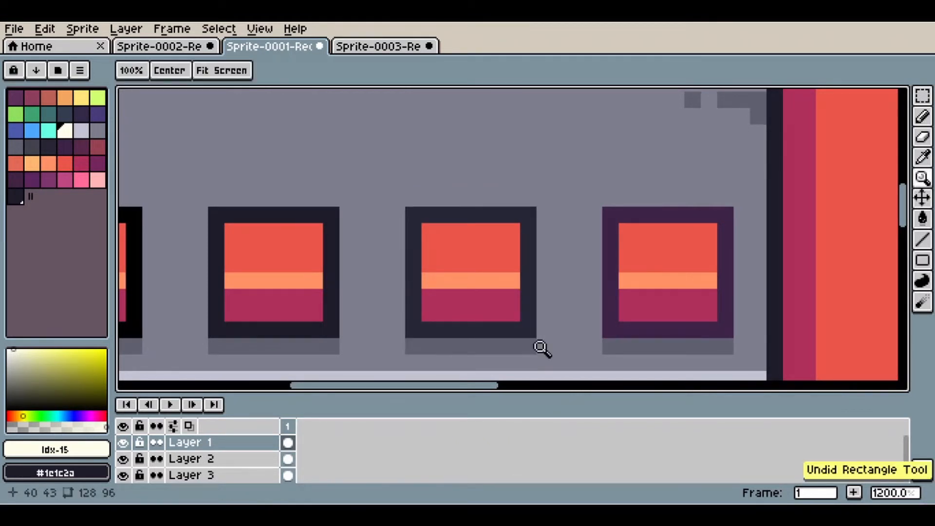
Draw a cyan rectangle outline of about 10 by 10 px in palette colour 14 around the third red square.
{"action": "left_click", "coordinate": [55, 136]}
{"action": "left_click", "coordinate": [923, 261]}
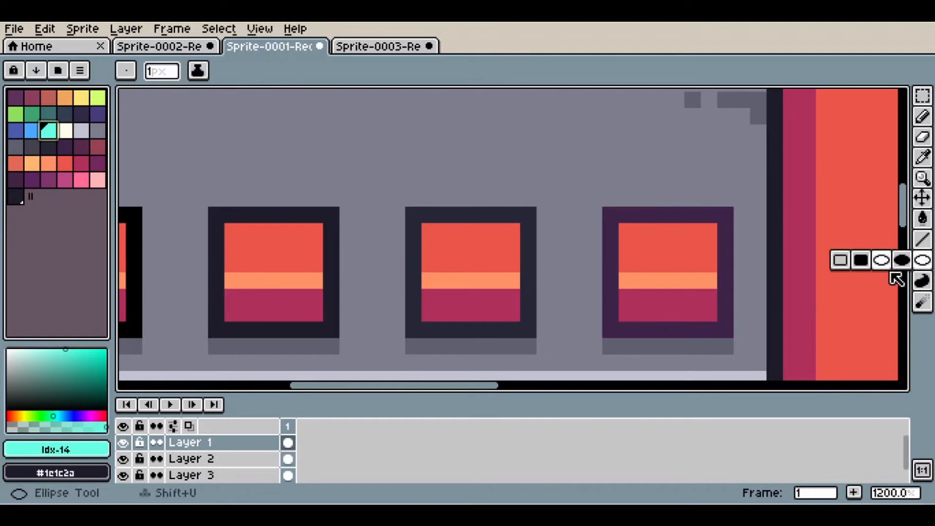
{"action": "left_click", "coordinate": [839, 259]}
{"action": "mouse_move", "coordinate": [396, 198]}
{"action": "left_mouse_down"}
{"action": "mouse_move", "coordinate": [505, 317]}
{"action": "mouse_move", "coordinate": [545, 342]}
{"action": "left_mouse_up"}
Draw a red rectangle outline of about 10 by 10 px in palette colour 27 around the second blue square.
{"action": "scroll", "coordinate": [310, 185], "scroll_direction": "down", "scroll_amount": 3}
{"action": "left_click_drag", "start_coordinate": [304, 171], "coordinate": [342, 286]}
{"action": "scroll", "coordinate": [342, 286], "scroll_direction": "up", "scroll_amount": 3}
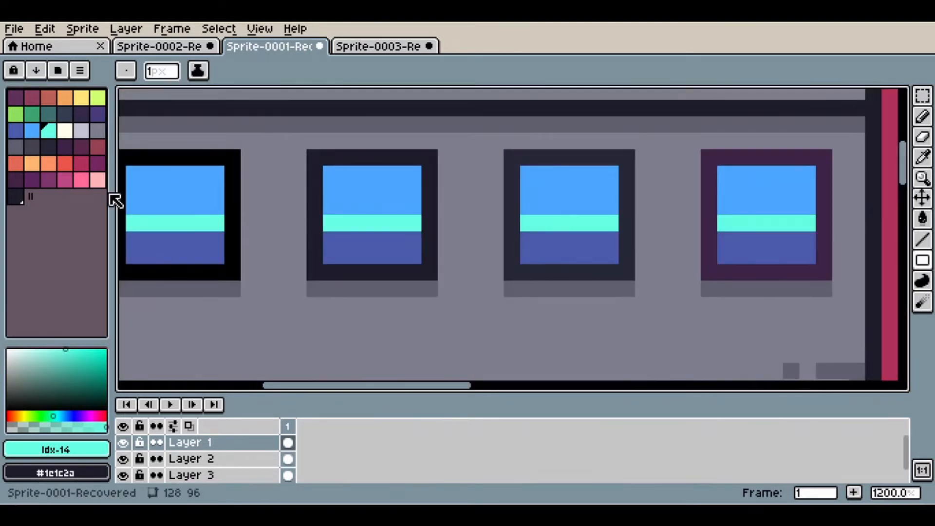
{"action": "left_click", "coordinate": [64, 163]}
{"action": "left_click_drag", "start_coordinate": [298, 141], "coordinate": [438, 287]}
Draw a pink rectangle outline of about 10 by 10 px in palette colour 34 around the purple-outlined blue square.
{"action": "scroll", "coordinate": [487, 204], "scroll_direction": "down", "scroll_amount": 6}
{"action": "scroll", "coordinate": [489, 202], "scroll_direction": "up", "scroll_amount": 6}
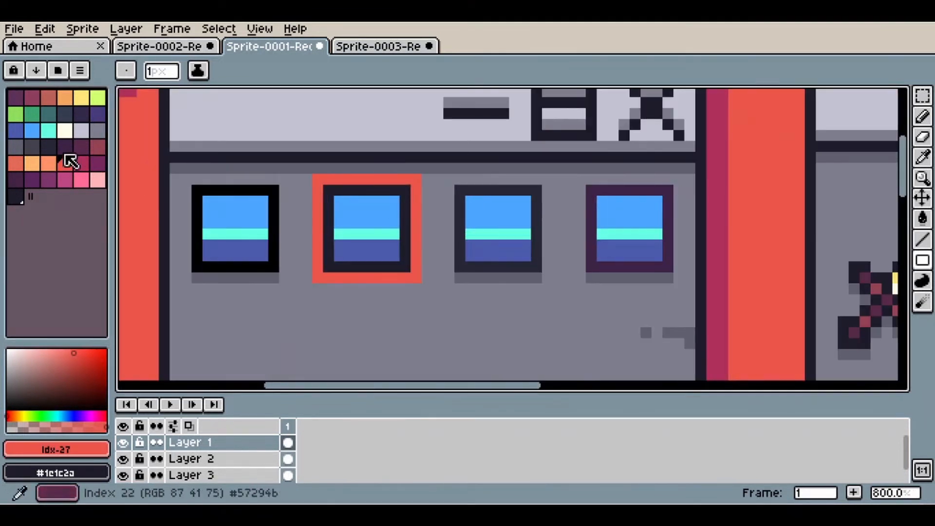
{"action": "left_click", "coordinate": [81, 180]}
{"action": "scroll", "coordinate": [650, 198], "scroll_direction": "up", "scroll_amount": 1}
{"action": "left_click_drag", "start_coordinate": [530, 154], "coordinate": [748, 376]}
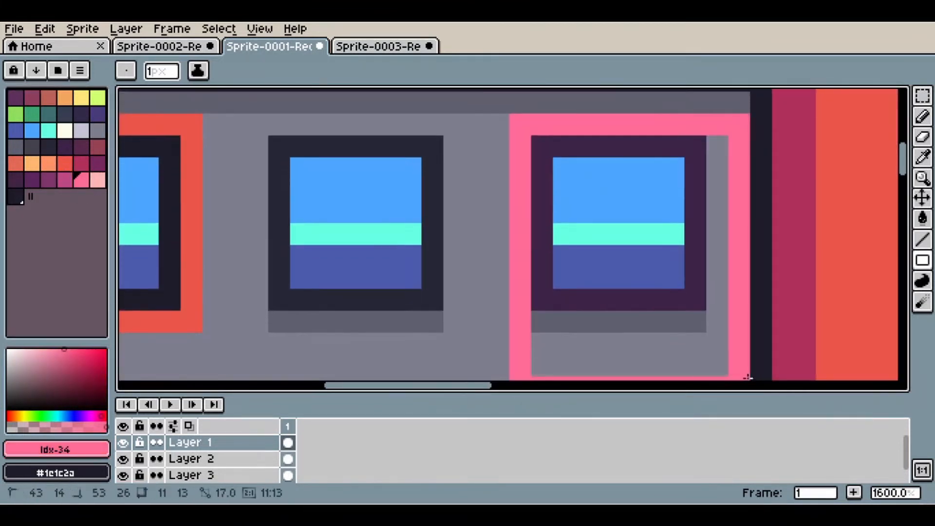
Draw a green rectangle outline of about 10 by 10 px in palette colour 6 around the third blue square.
{"action": "left_click", "coordinate": [31, 115]}
{"action": "left_click", "coordinate": [21, 111]}
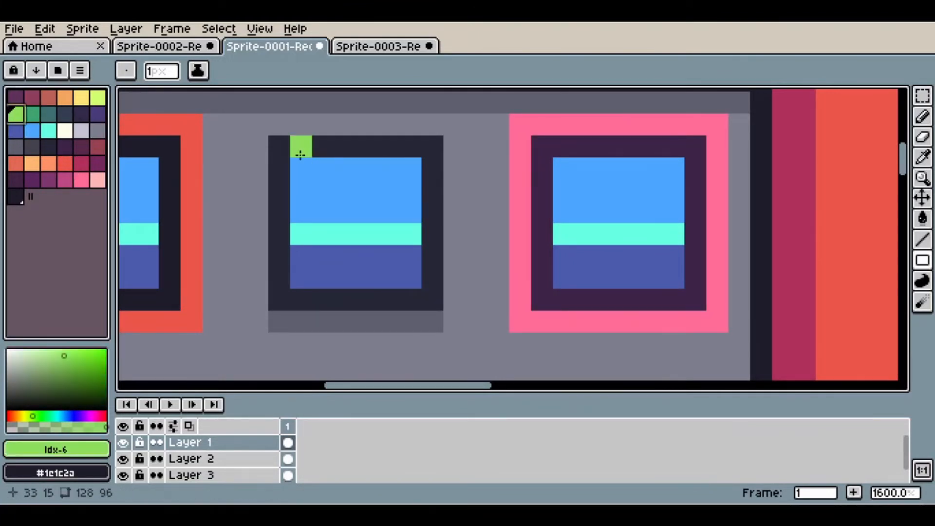
{"action": "left_click_drag", "start_coordinate": [263, 124], "coordinate": [455, 323]}
{"action": "scroll", "coordinate": [456, 322], "scroll_direction": "down", "scroll_amount": 1}
{"action": "scroll", "coordinate": [456, 208], "scroll_direction": "down", "scroll_amount": 6}
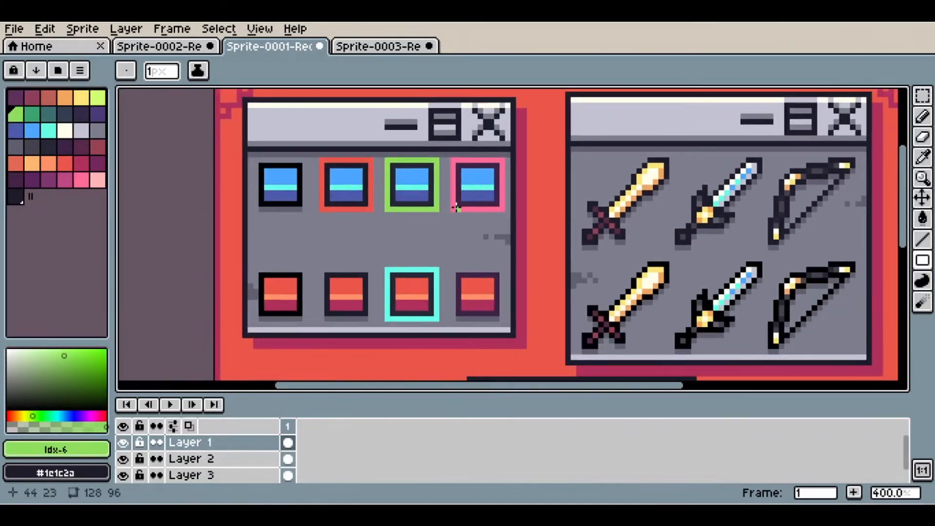
{"action": "scroll", "coordinate": [422, 184], "scroll_direction": "up", "scroll_amount": 6}
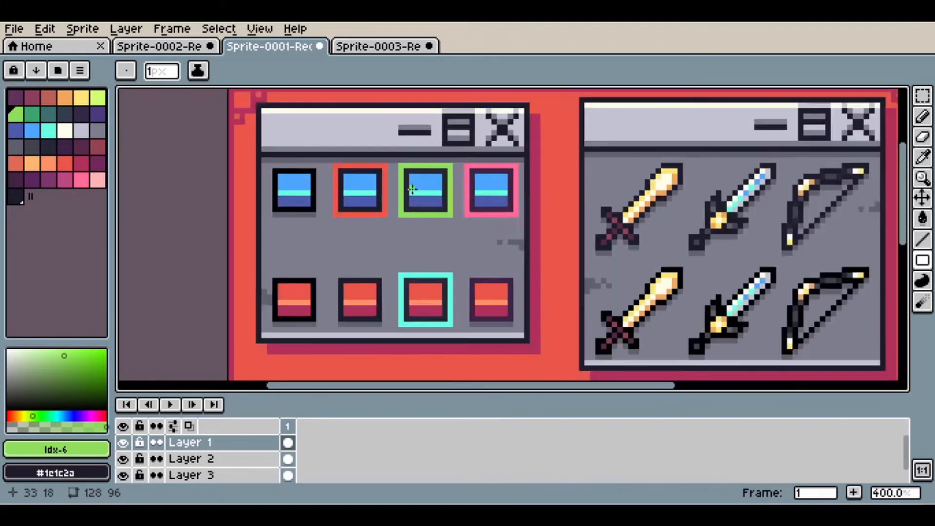
{"action": "scroll", "coordinate": [421, 175], "scroll_direction": "down", "scroll_amount": 3}
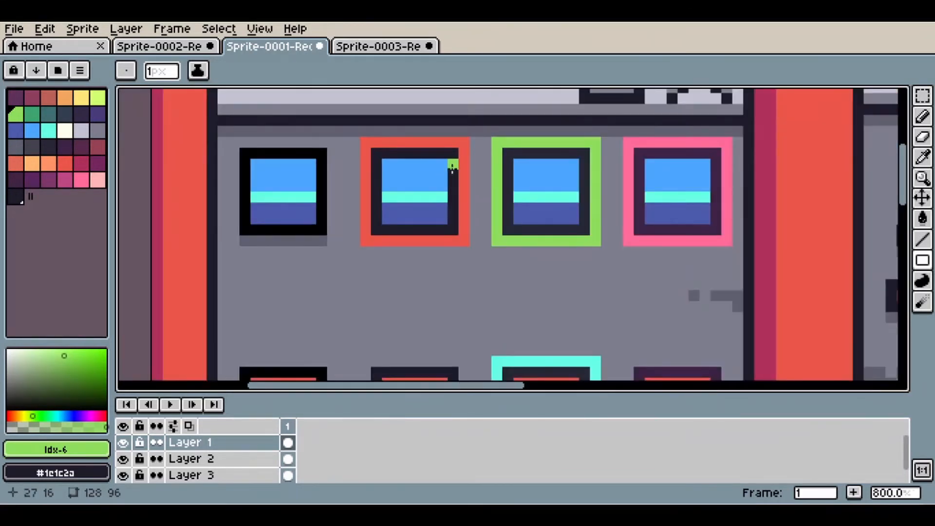
Undo the extra coloured rectangle outlines drawn around the blue and red squares.
{"action": "left_click_drag", "start_coordinate": [604, 229], "coordinate": [506, 235]}
{"action": "scroll", "coordinate": [504, 235], "scroll_direction": "down", "scroll_amount": 3}
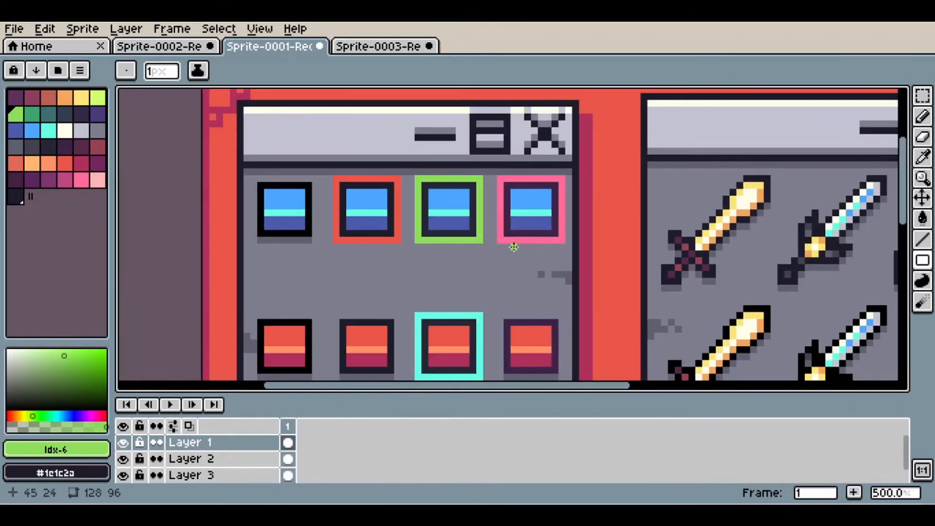
{"action": "key", "text": "ctrl+z"}
{"action": "key", "text": "ctrl+z"}
{"action": "key", "text": "ctrl+z"}
{"action": "key", "text": "ctrl+z"}
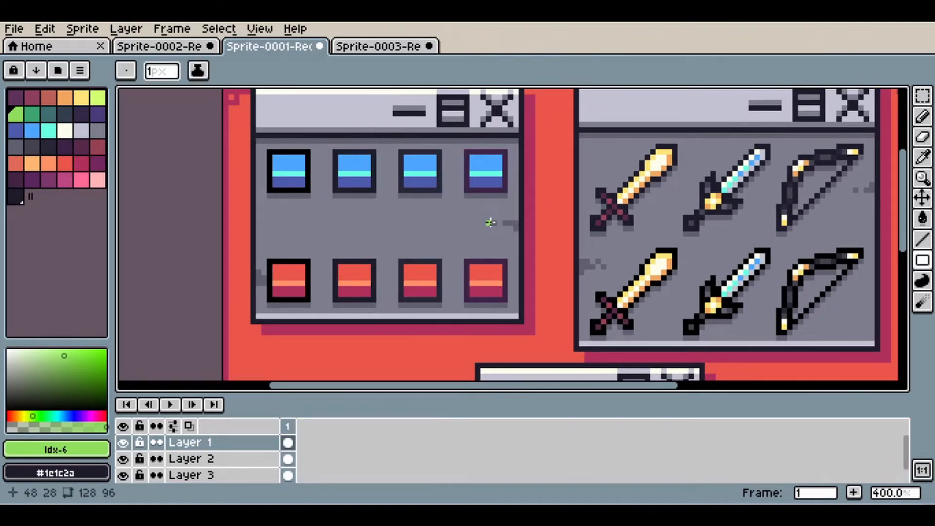
{"action": "scroll", "coordinate": [490, 223], "scroll_direction": "down", "scroll_amount": 2}
Inspect the two turkey sprites and mark the black-outlined one with a rectangular selection of about 19 by 18 px, then release it.
{"action": "left_click_drag", "start_coordinate": [922, 96], "coordinate": [818, 100]}
{"action": "scroll", "coordinate": [510, 175], "scroll_direction": "up", "scroll_amount": 4}
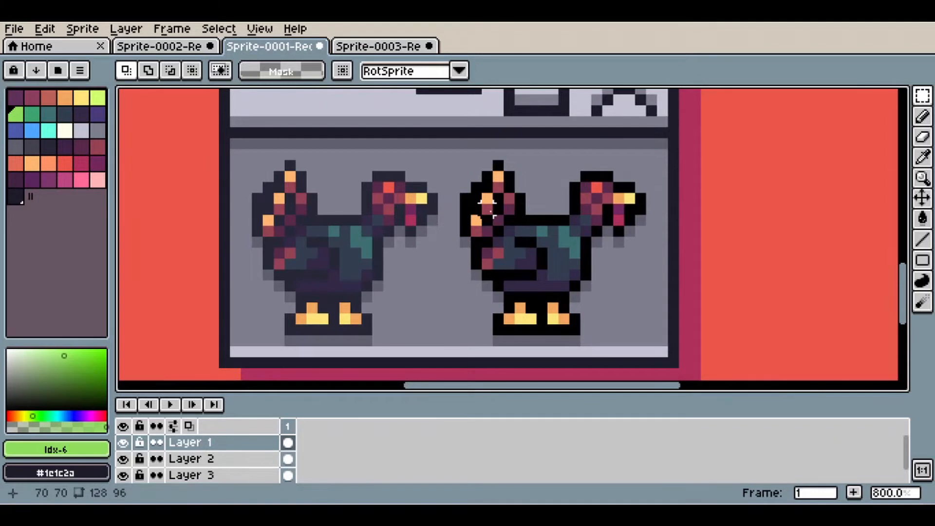
{"action": "scroll", "coordinate": [446, 207], "scroll_direction": "up", "scroll_amount": 5}
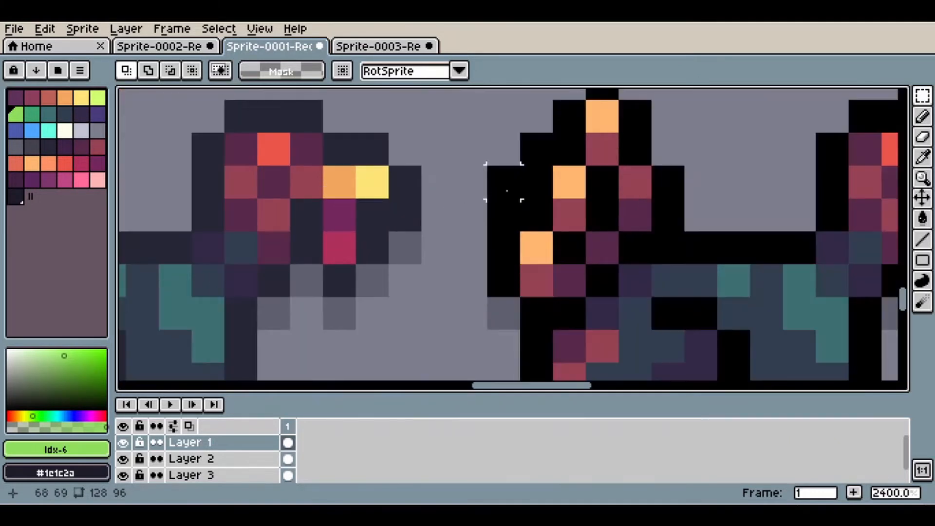
{"action": "scroll", "coordinate": [506, 190], "scroll_direction": "down", "scroll_amount": 3}
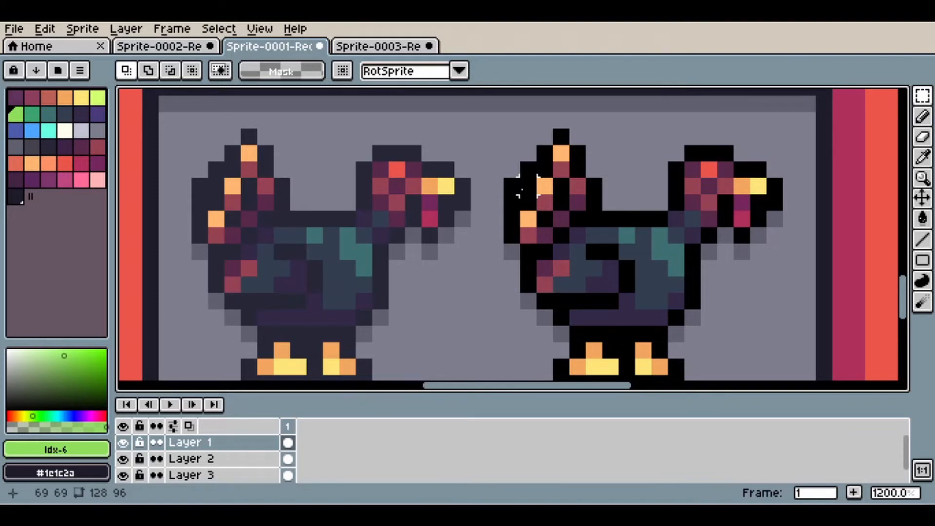
{"action": "scroll", "coordinate": [529, 186], "scroll_direction": "down", "scroll_amount": 1}
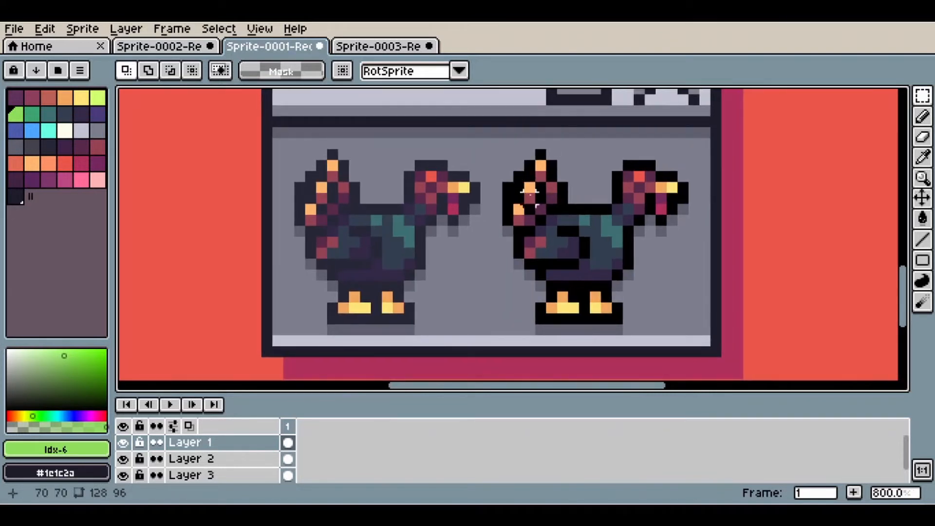
{"action": "left_click_drag", "start_coordinate": [492, 140], "coordinate": [697, 336]}
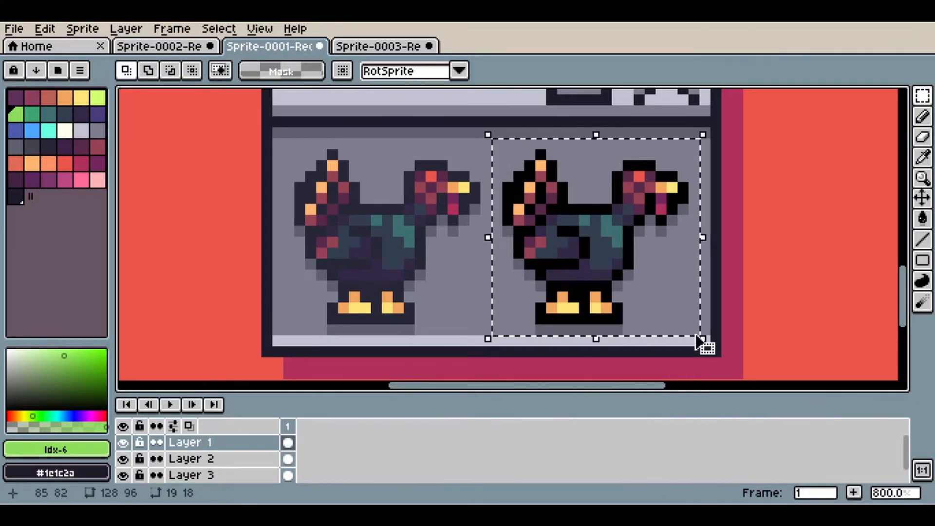
{"action": "left_click_drag", "start_coordinate": [744, 248], "coordinate": [756, 271]}
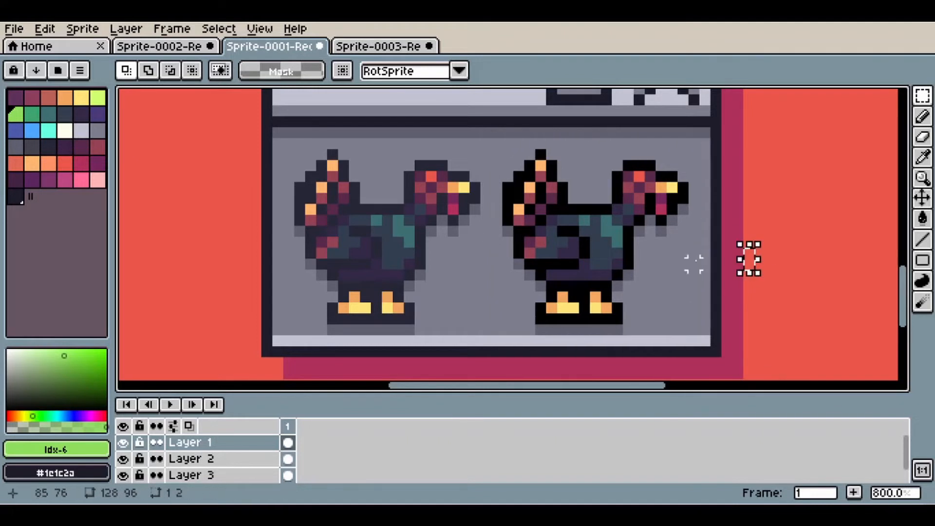
Compare the inner lines and body shading of the black-outlined turkey with those of the softly outlined turkey.
{"action": "scroll", "coordinate": [562, 239], "scroll_direction": "up", "scroll_amount": 2}
{"action": "scroll", "coordinate": [562, 238], "scroll_direction": "up", "scroll_amount": 5}
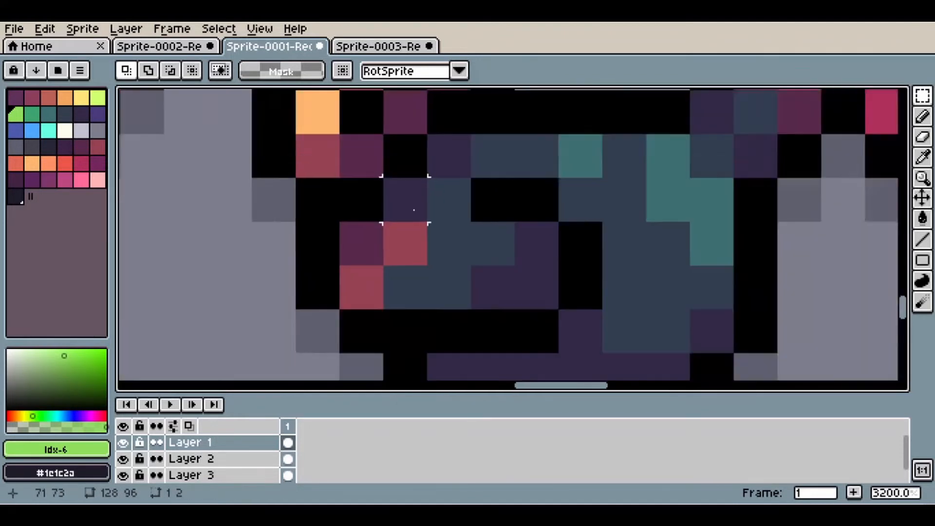
{"action": "scroll", "coordinate": [344, 204], "scroll_direction": "down", "scroll_amount": 4}
{"action": "left_click_drag", "start_coordinate": [344, 206], "coordinate": [526, 223]}
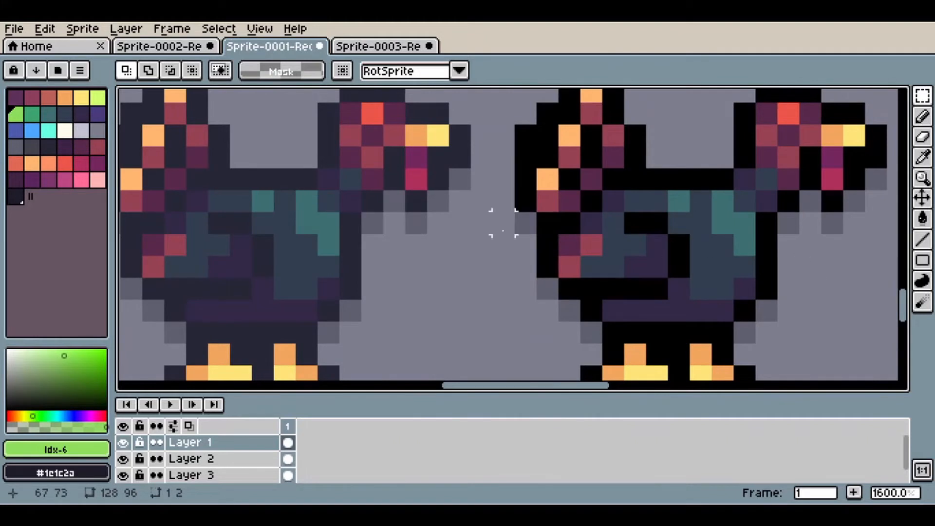
{"action": "scroll", "coordinate": [501, 220], "scroll_direction": "down", "scroll_amount": 3}
{"action": "scroll", "coordinate": [578, 227], "scroll_direction": "up", "scroll_amount": 1}
{"action": "scroll", "coordinate": [579, 228], "scroll_direction": "up", "scroll_amount": 3}
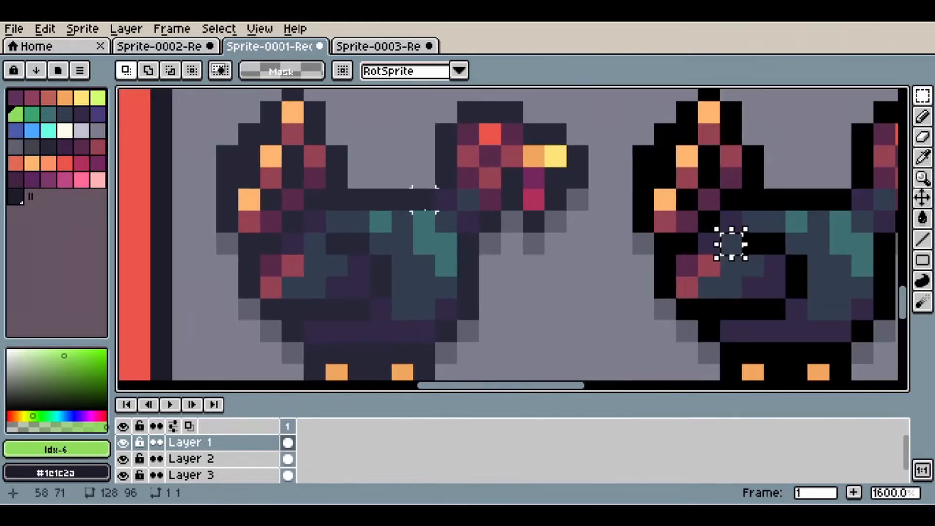
Sample the softly outlined turkey's outline colour, set the foreground colour to pure black (#000000), and return to the rectangular marquee.
{"action": "left_click", "coordinate": [923, 157]}
{"action": "left_click", "coordinate": [374, 191]}
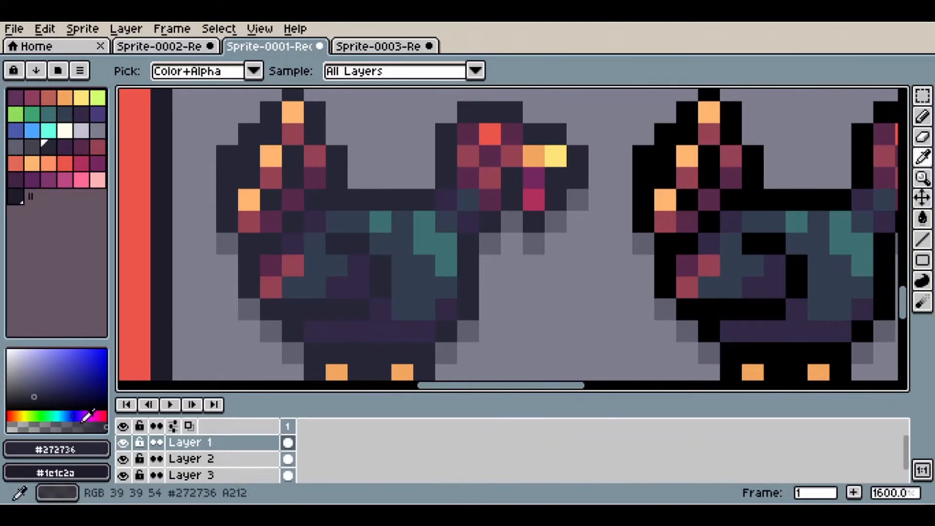
{"action": "left_click", "coordinate": [5, 410]}
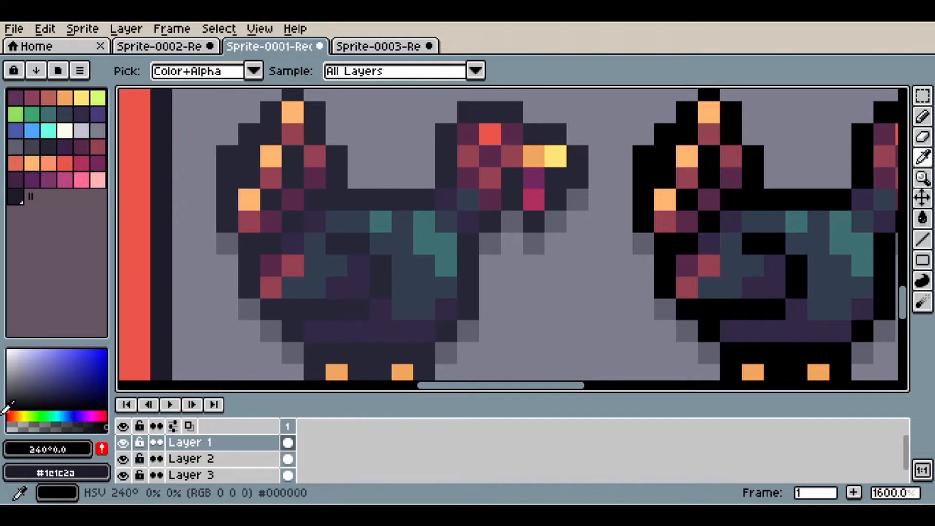
{"action": "key", "text": "ctrl+z"}
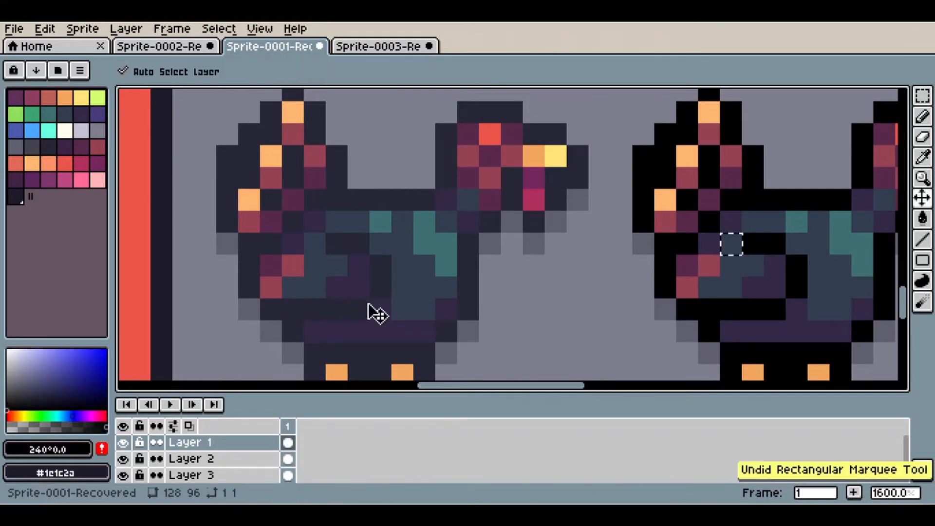
{"action": "left_click", "coordinate": [922, 95]}
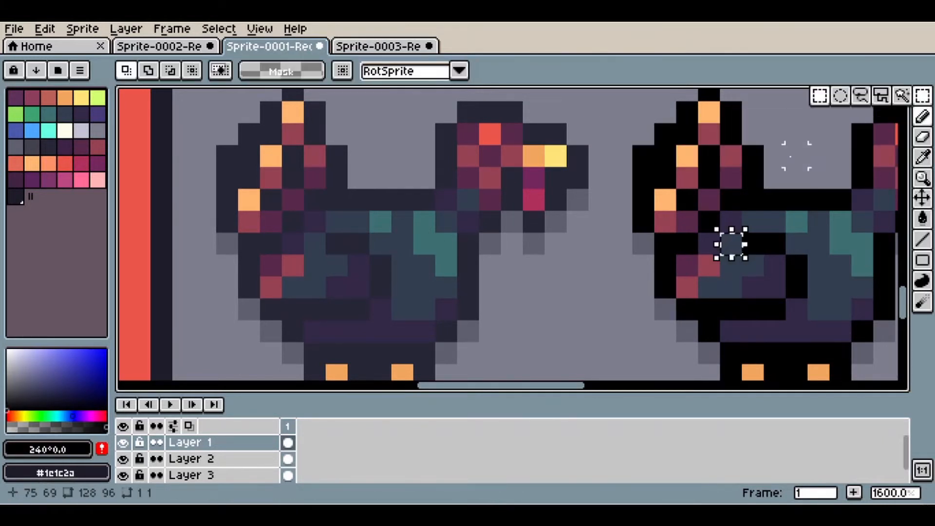
Fill the softly outlined turkey's dark outline with pure white (#ffffff) using the Paint Bucket and check it at different scales.
{"action": "scroll", "coordinate": [780, 156], "scroll_direction": "down", "scroll_amount": 1}
{"action": "left_click", "coordinate": [65, 130]}
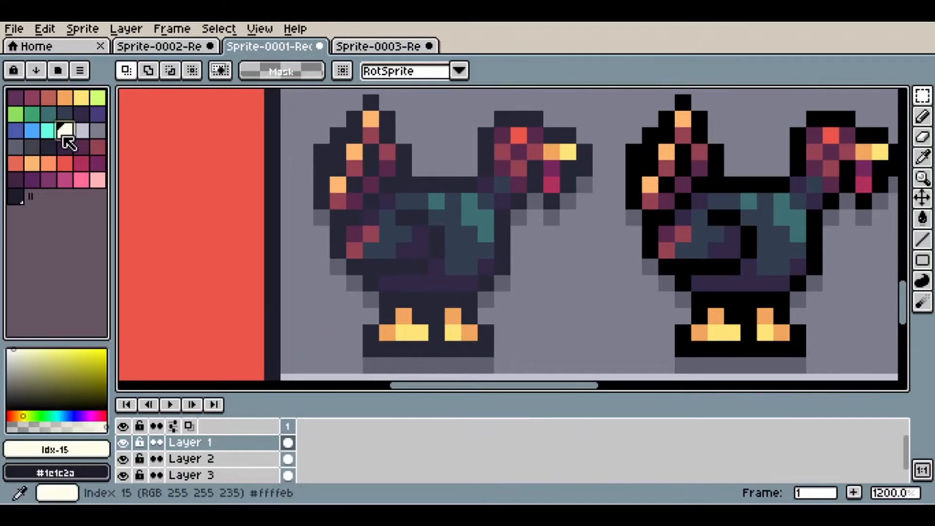
{"action": "left_click", "coordinate": [922, 219]}
{"action": "left_click", "coordinate": [7, 349]}
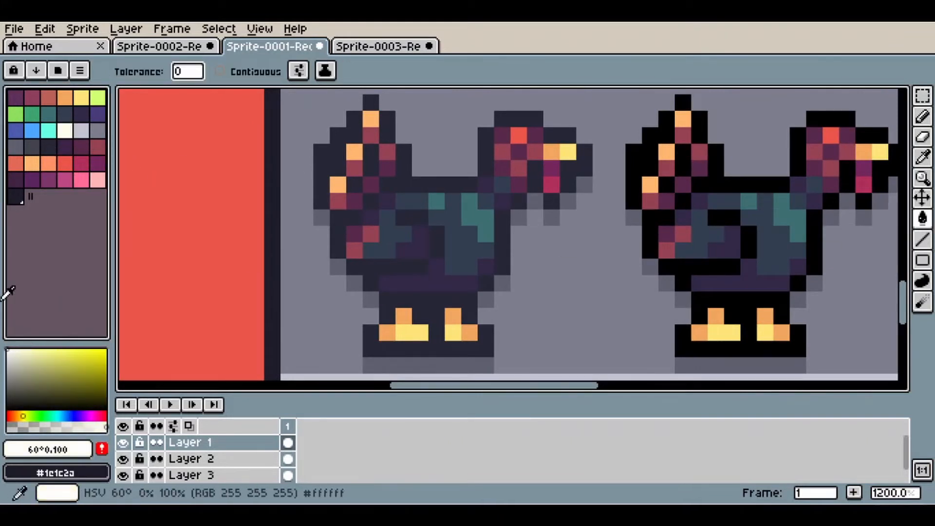
{"action": "left_click", "coordinate": [437, 184]}
{"action": "scroll", "coordinate": [437, 184], "scroll_direction": "down", "scroll_amount": 8}
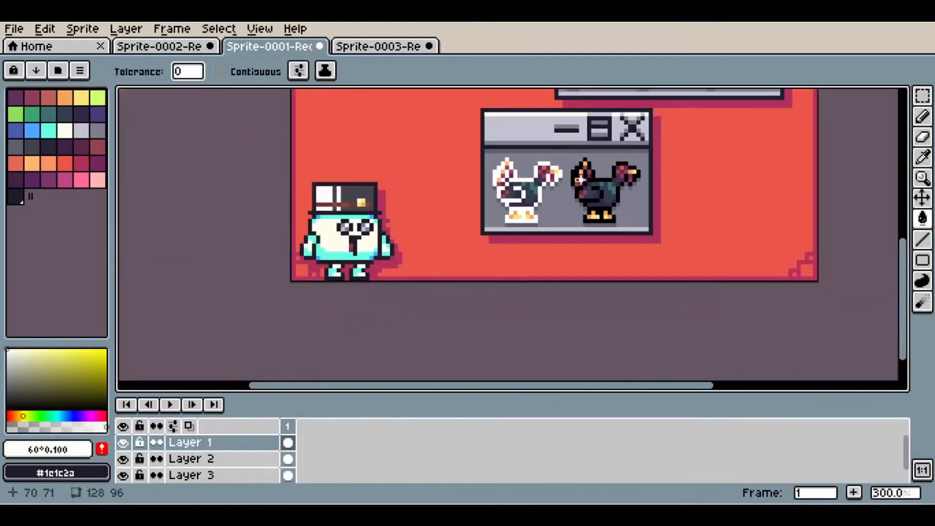
{"action": "scroll", "coordinate": [566, 191], "scroll_direction": "up", "scroll_amount": 8}
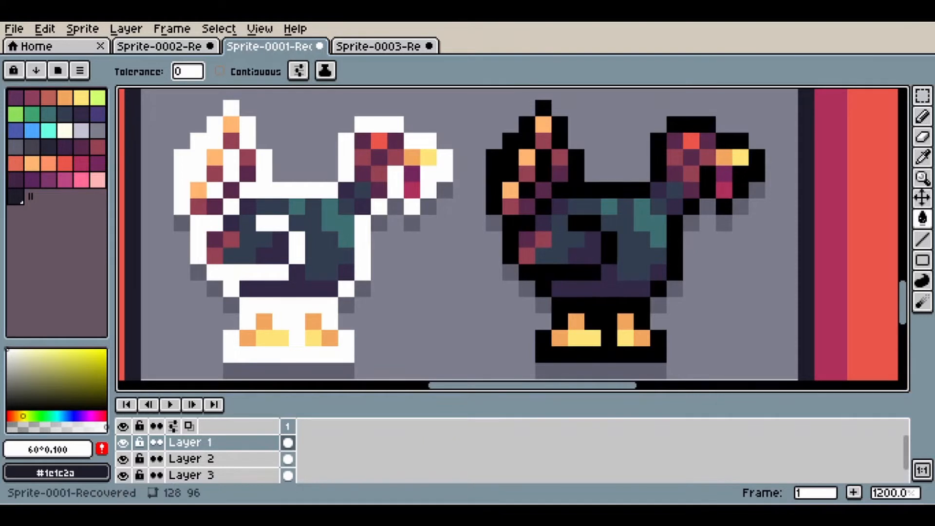
Recolour the white turkey outline to dark olive (#4b4b1e) with the Paint Bucket.
{"action": "left_click", "coordinate": [922, 96]}
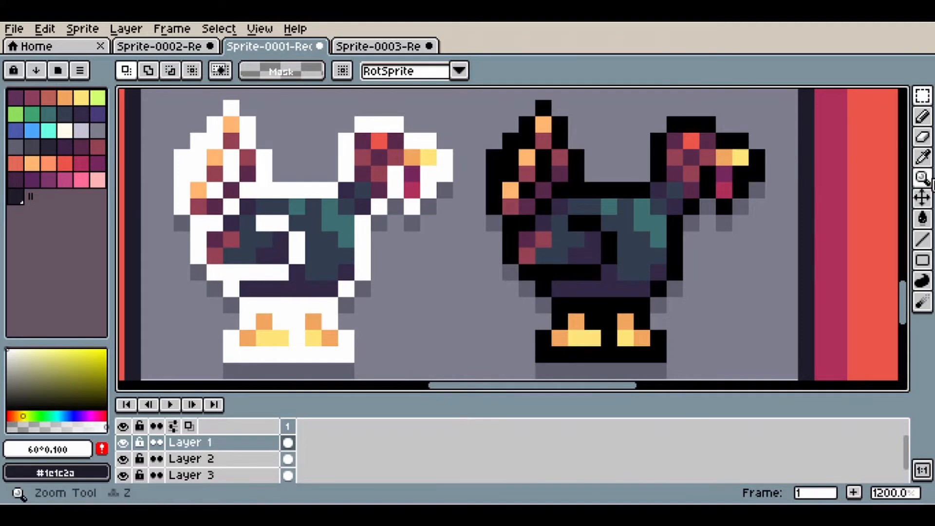
{"action": "left_click", "coordinate": [923, 219]}
{"action": "left_click", "coordinate": [66, 392]}
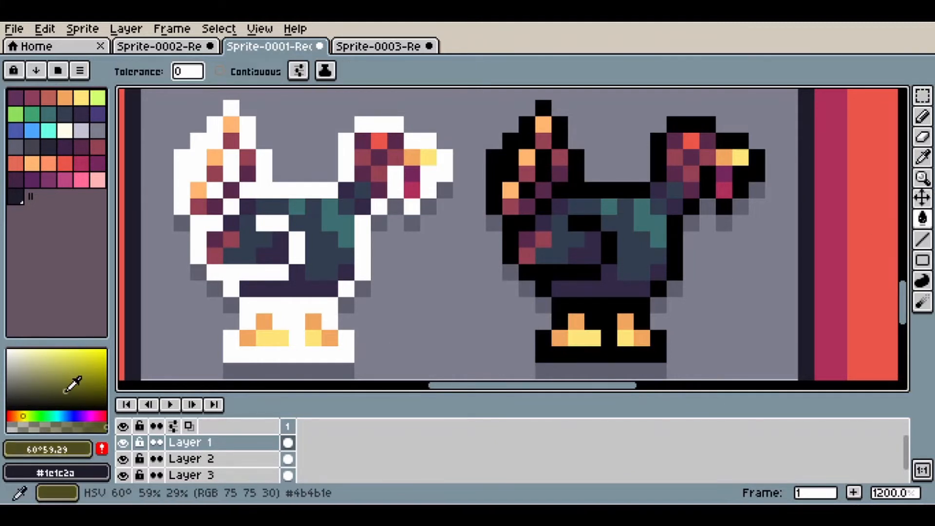
{"action": "left_click", "coordinate": [243, 267]}
{"action": "left_click", "coordinate": [203, 283]}
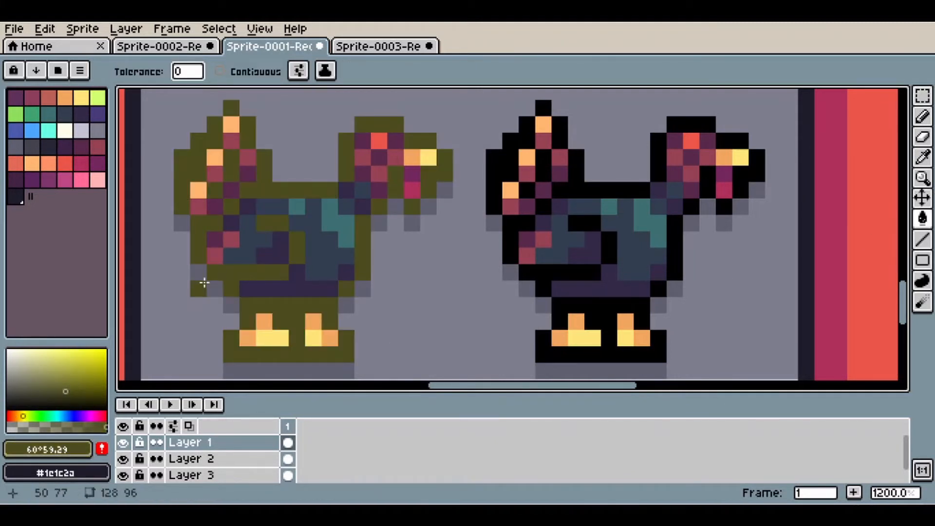
Recolour the olive turkey outline to magenta (HSV 300°, 90%, 93%), then back to white.
{"action": "left_click", "coordinate": [89, 416]}
{"action": "left_click", "coordinate": [96, 352]}
{"action": "left_click", "coordinate": [200, 253]}
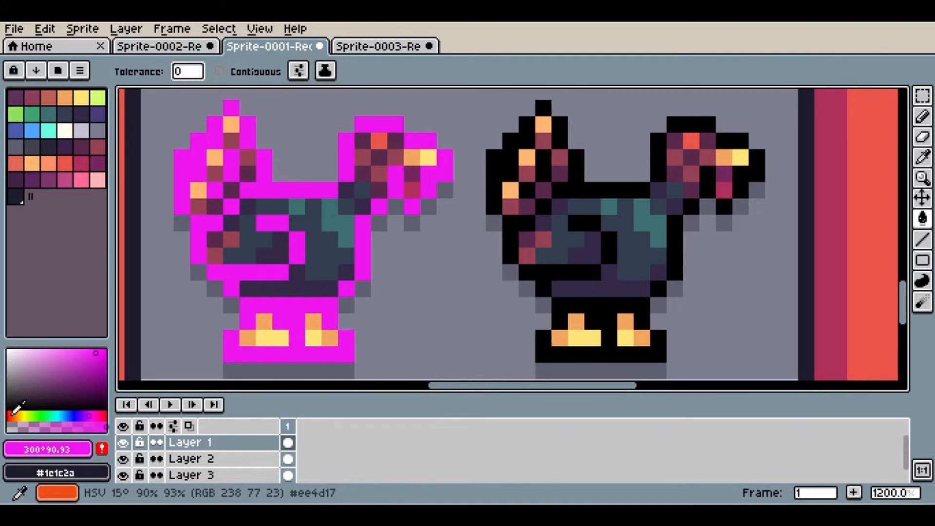
{"action": "left_click_drag", "start_coordinate": [16, 410], "coordinate": [7, 300]}
{"action": "left_click", "coordinate": [197, 238]}
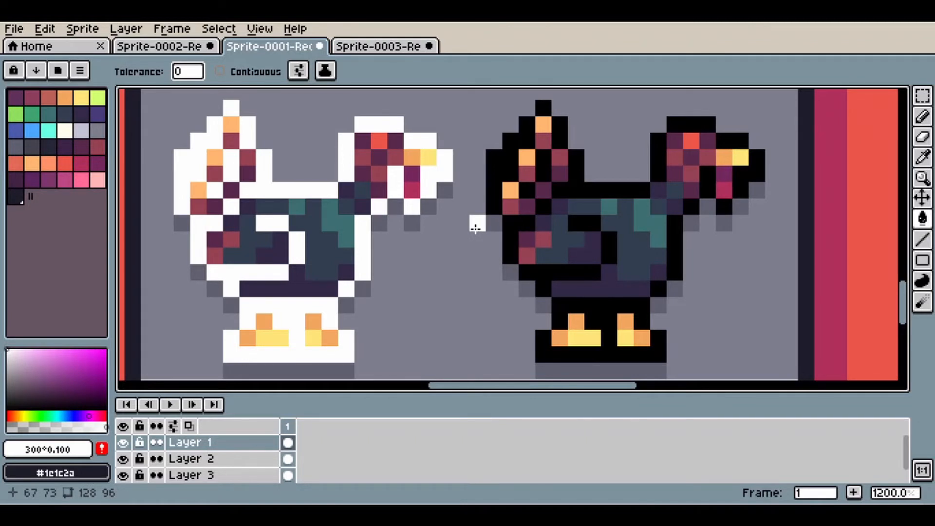
Undo all outline recolouring on the turkey back to its original soft dark outline.
{"action": "left_click", "coordinate": [921, 157]}
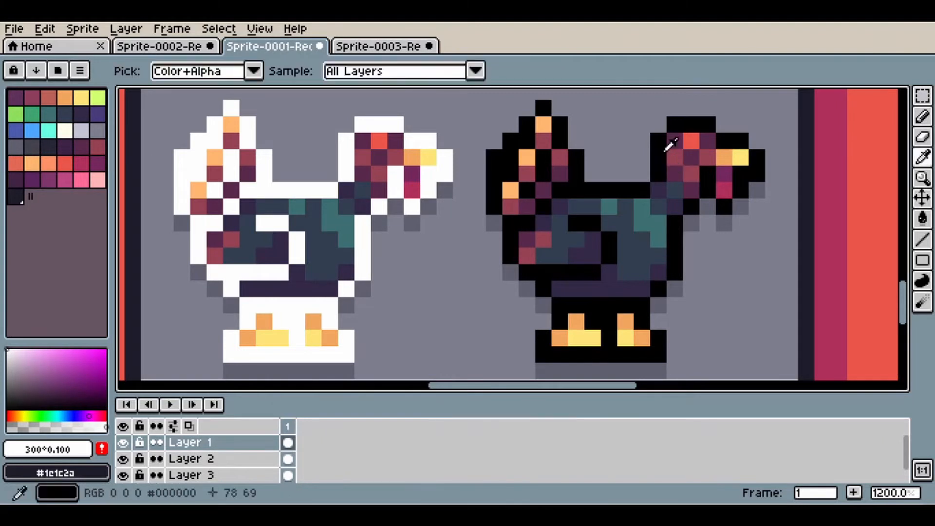
{"action": "key", "text": "ctrl+z"}
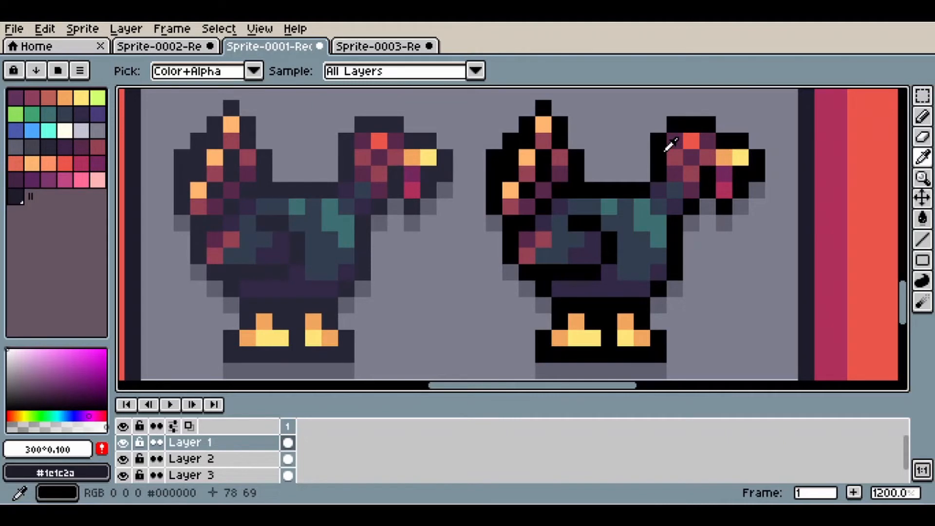
{"action": "scroll", "coordinate": [671, 145], "scroll_direction": "down", "scroll_amount": 7}
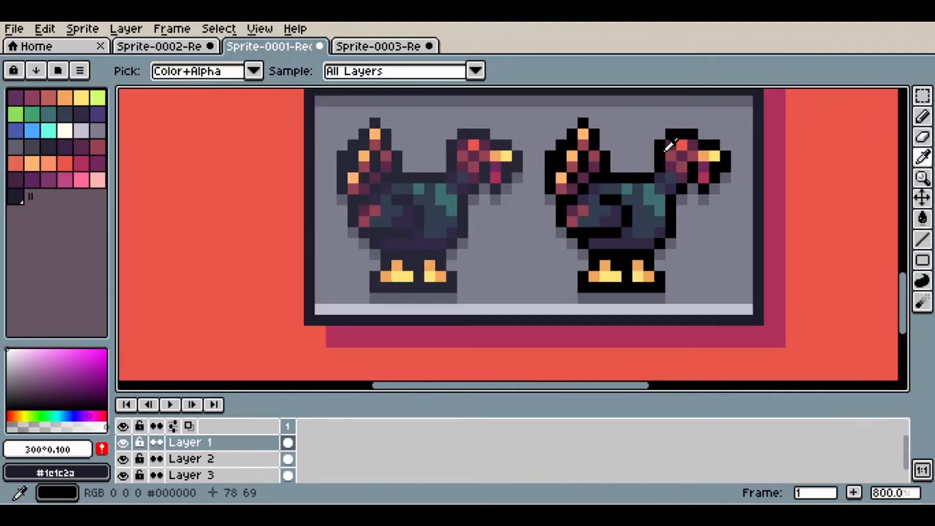
{"action": "left_click_drag", "start_coordinate": [631, 232], "coordinate": [571, 252]}
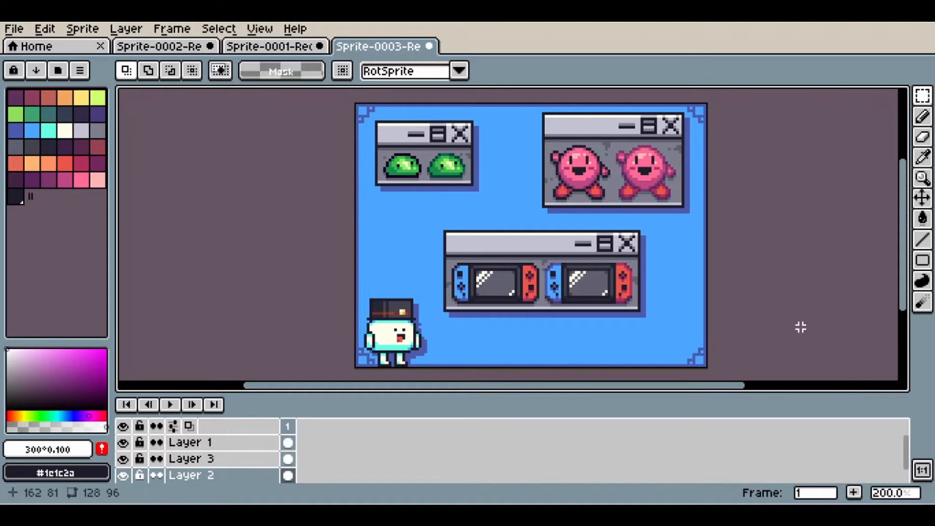
Switch to Sprite-0002-Recovered and review its curve, pumpkin and sword examples, marking areas with temporary rectangular selections.
{"action": "left_click", "coordinate": [163, 48]}
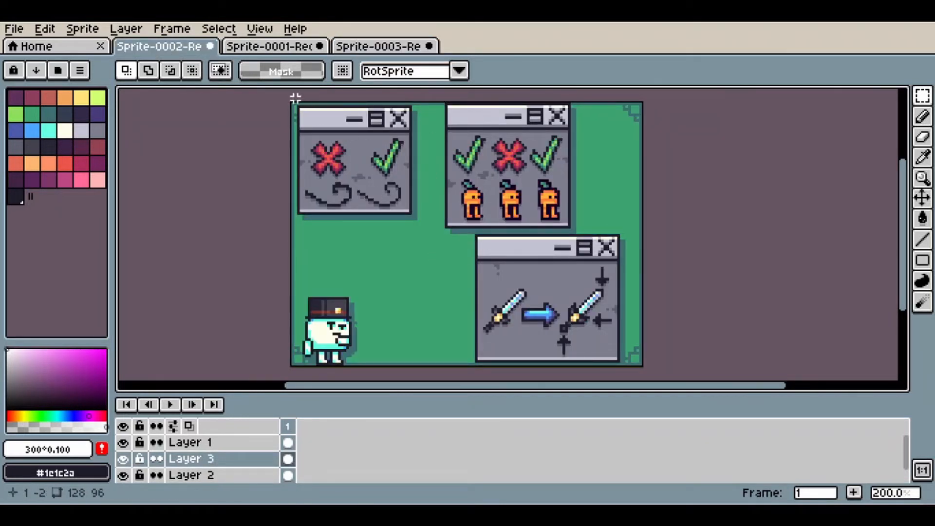
{"action": "left_click_drag", "start_coordinate": [283, 92], "coordinate": [710, 215]}
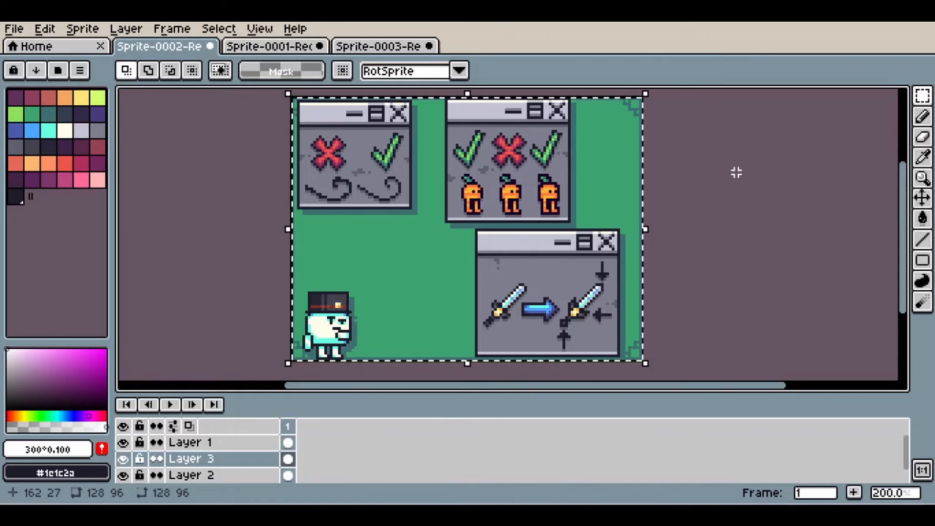
{"action": "key", "text": "ctrl+d"}
{"action": "left_click_drag", "start_coordinate": [524, 154], "coordinate": [583, 224]}
{"action": "left_click_drag", "start_coordinate": [618, 266], "coordinate": [561, 335]}
{"action": "left_click", "coordinate": [686, 258]}
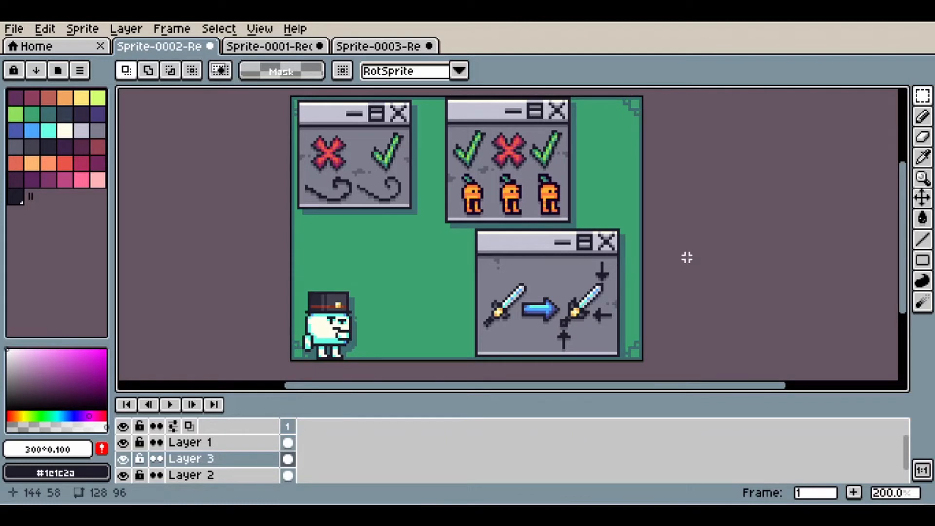
Switch to Sprite-0003-Recovered and sample the dark outline colour (#160024) of the left green slime with the Eyedropper.
{"action": "left_click", "coordinate": [363, 48]}
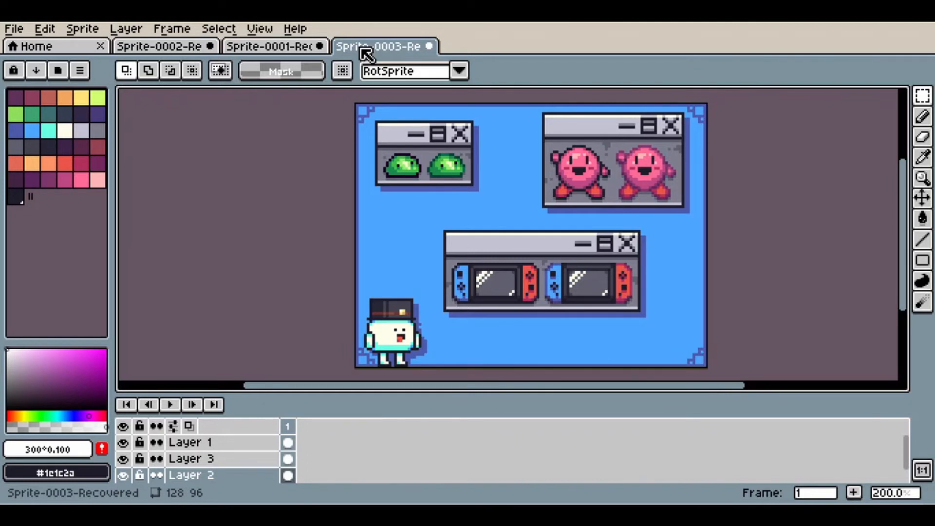
{"action": "scroll", "coordinate": [406, 160], "scroll_direction": "up", "scroll_amount": 7}
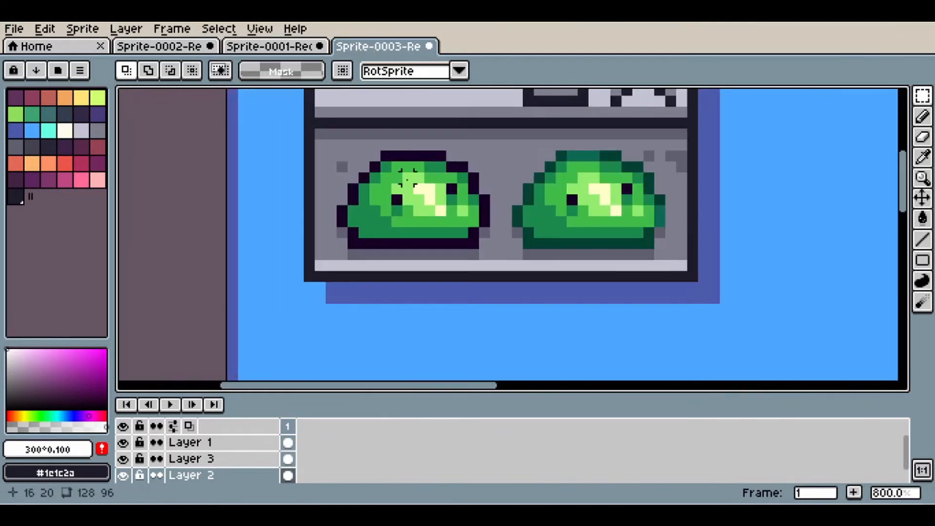
{"action": "left_click_drag", "start_coordinate": [534, 185], "coordinate": [512, 215]}
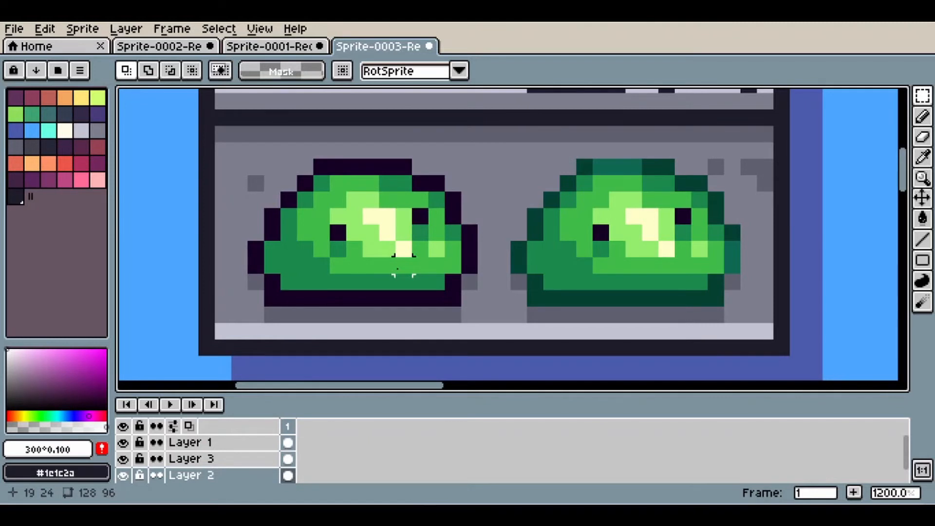
{"action": "left_click", "coordinate": [922, 157]}
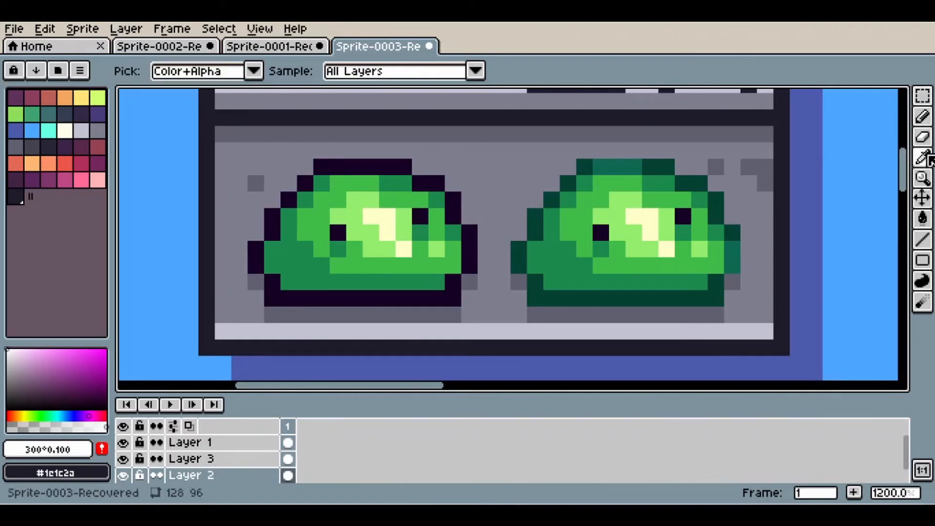
{"action": "left_click", "coordinate": [456, 203]}
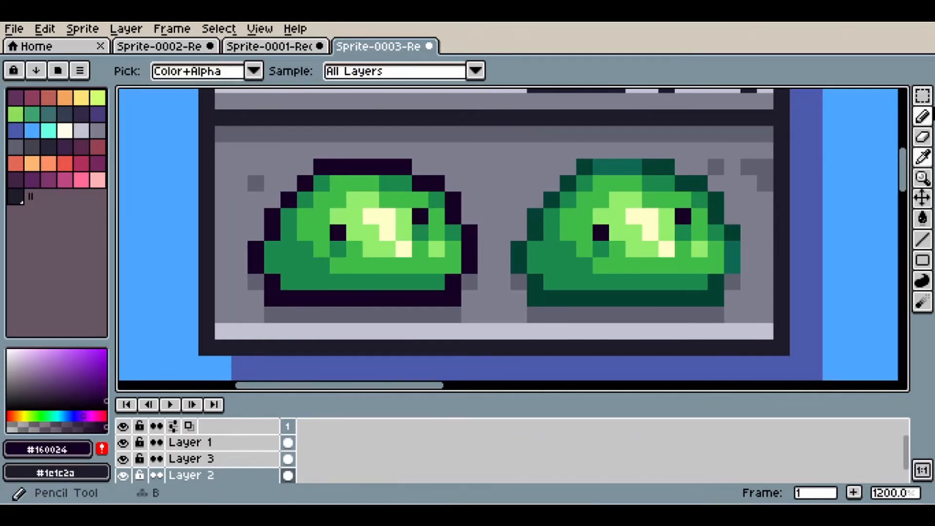
Compare the two slimes' outlines, temporarily marking the three green pixels below the lighter top outline with a rectangular selection.
{"action": "left_click", "coordinate": [922, 96]}
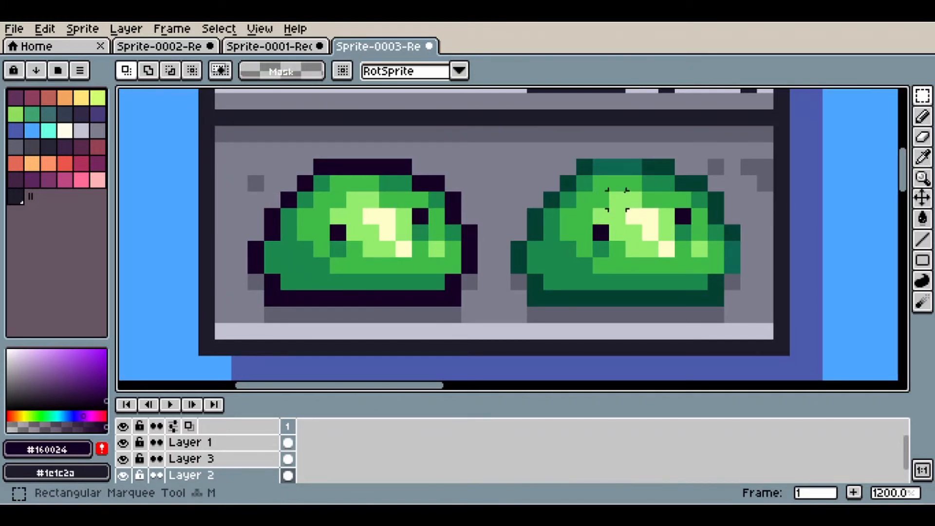
{"action": "left_click_drag", "start_coordinate": [633, 228], "coordinate": [615, 221]}
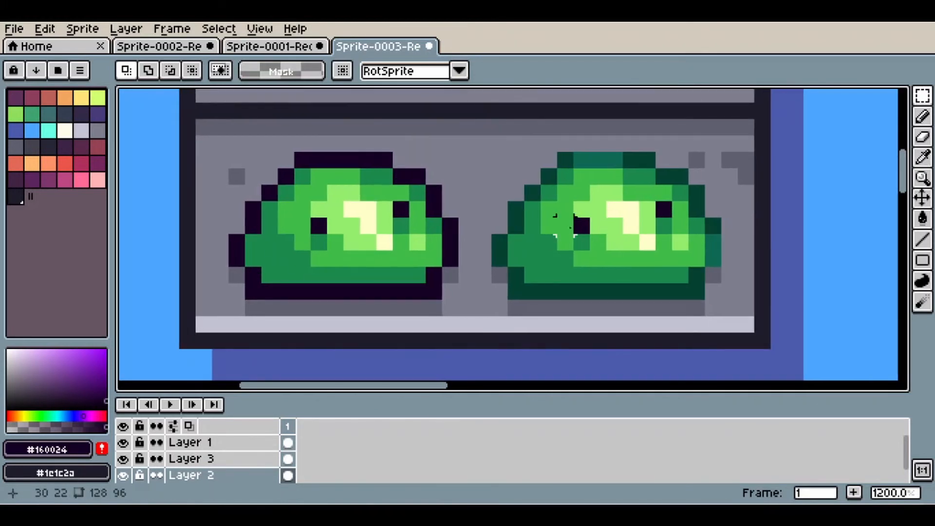
{"action": "scroll", "coordinate": [495, 246], "scroll_direction": "up", "scroll_amount": 3}
{"action": "scroll", "coordinate": [511, 261], "scroll_direction": "down", "scroll_amount": 3}
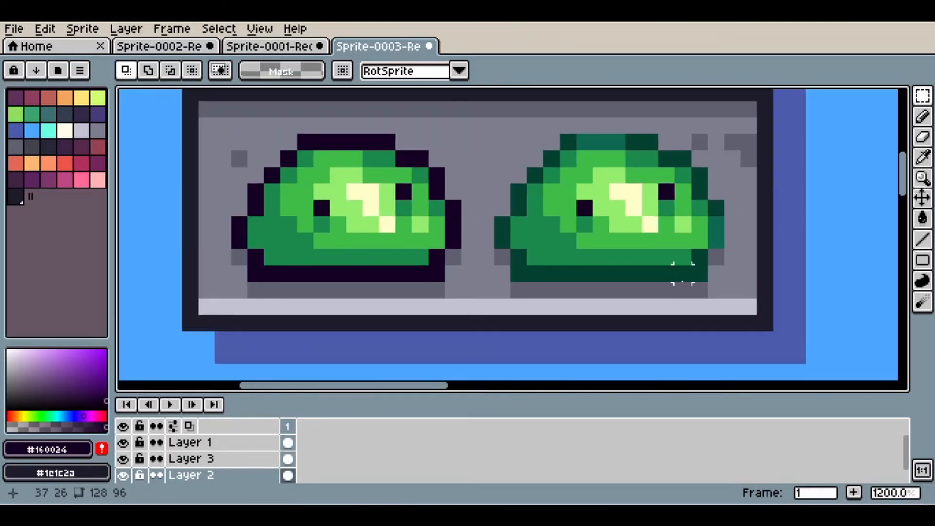
{"action": "scroll", "coordinate": [506, 195], "scroll_direction": "up", "scroll_amount": 4}
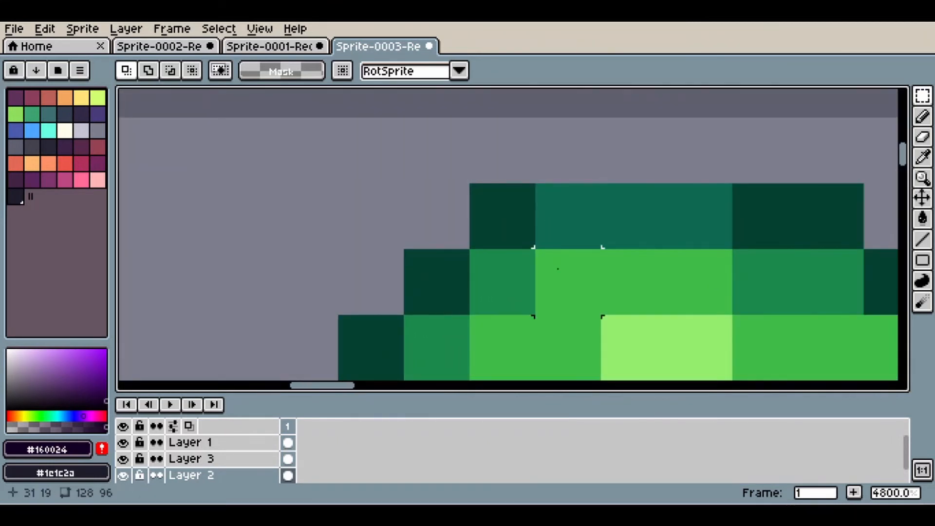
{"action": "left_click_drag", "start_coordinate": [537, 251], "coordinate": [728, 307]}
{"action": "scroll", "coordinate": [650, 242], "scroll_direction": "down", "scroll_amount": 2}
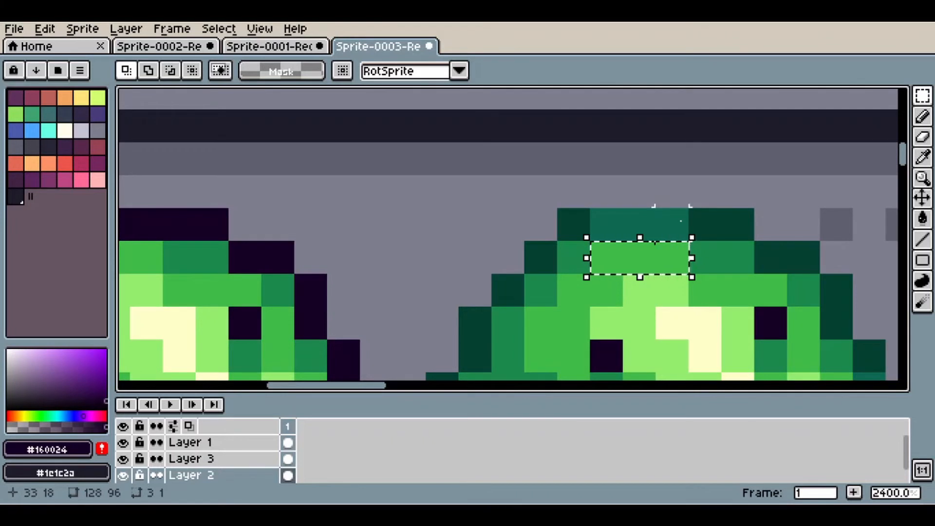
{"action": "scroll", "coordinate": [651, 200], "scroll_direction": "down", "scroll_amount": 3}
{"action": "key", "text": "ctrl+d"}
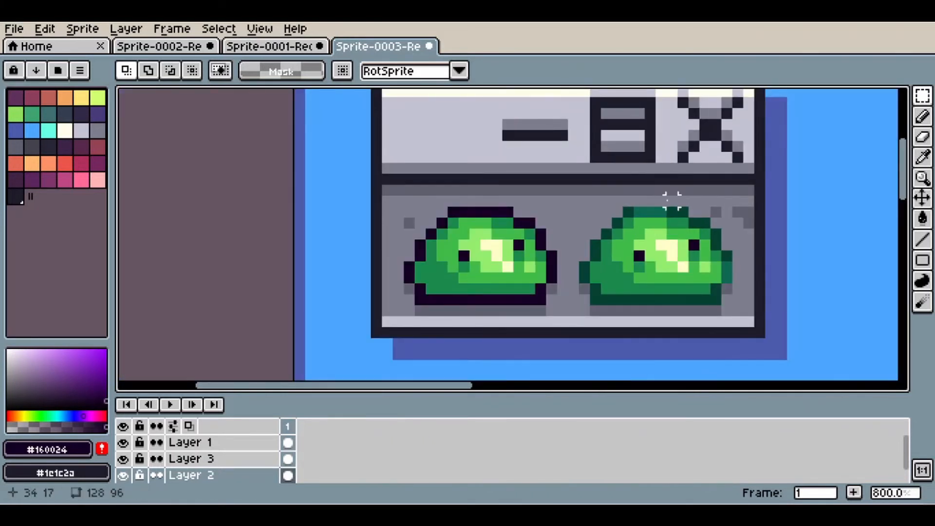
{"action": "scroll", "coordinate": [674, 213], "scroll_direction": "up", "scroll_amount": 2}
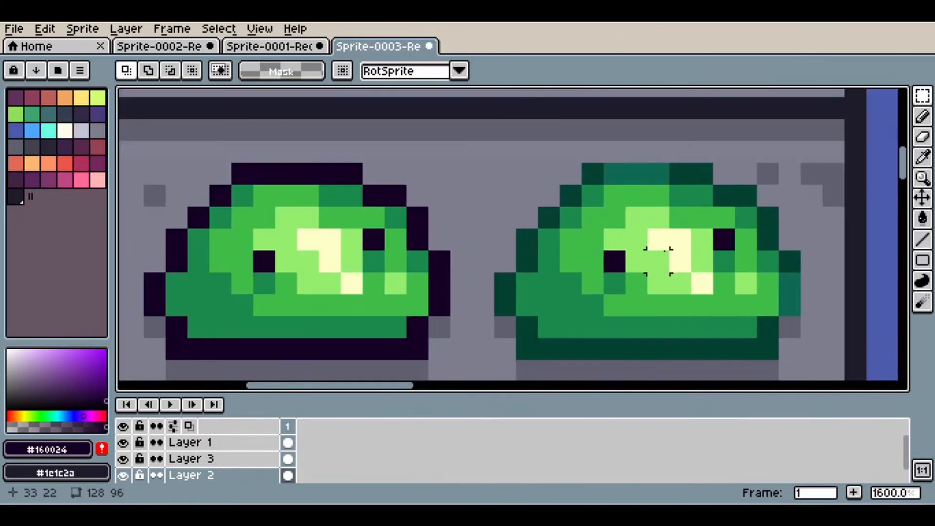
{"action": "scroll", "coordinate": [662, 263], "scroll_direction": "down", "scroll_amount": 1}
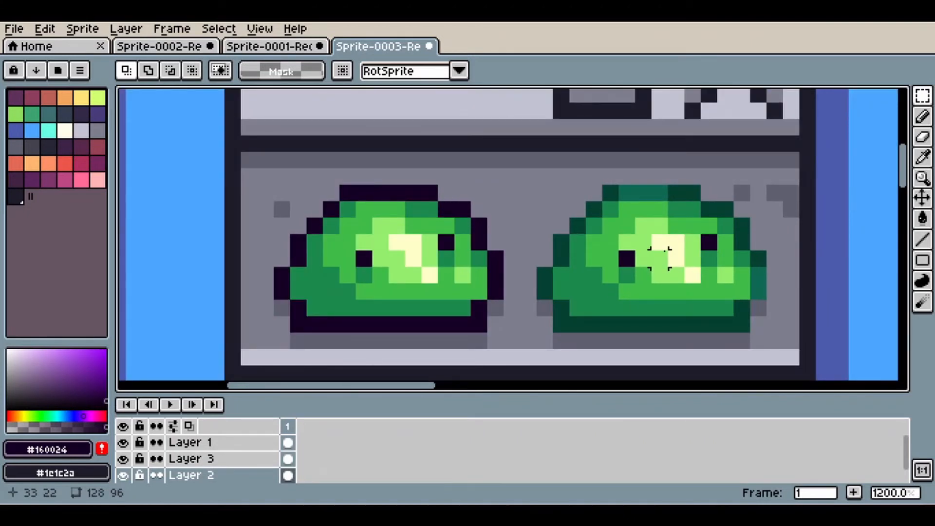
Examine the black and coloured outlines of the two pink characters up close and from a distance.
{"action": "scroll", "coordinate": [638, 245], "scroll_direction": "down", "scroll_amount": 6}
{"action": "left_click_drag", "start_coordinate": [648, 246], "coordinate": [420, 218]}
{"action": "scroll", "coordinate": [623, 216], "scroll_direction": "up", "scroll_amount": 3}
{"action": "scroll", "coordinate": [560, 193], "scroll_direction": "up", "scroll_amount": 1}
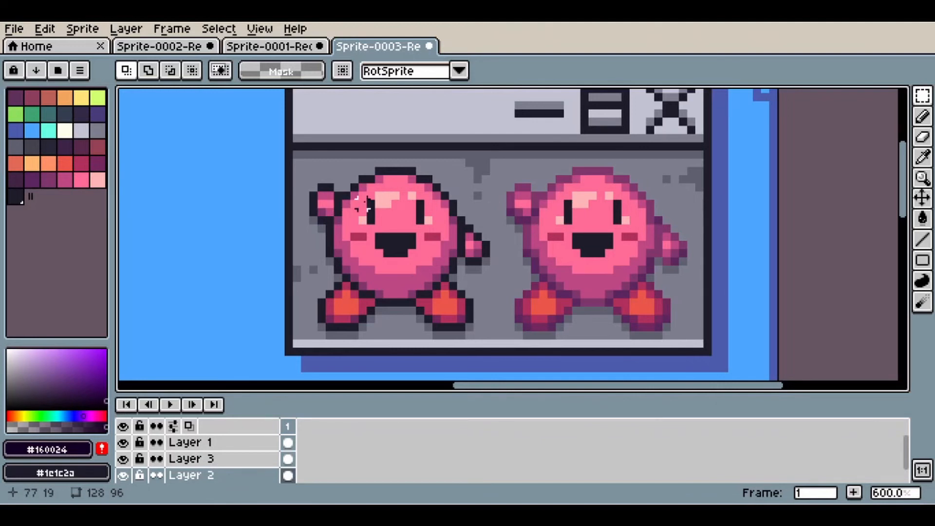
{"action": "scroll", "coordinate": [429, 225], "scroll_direction": "up", "scroll_amount": 6}
{"action": "scroll", "coordinate": [431, 222], "scroll_direction": "down", "scroll_amount": 2}
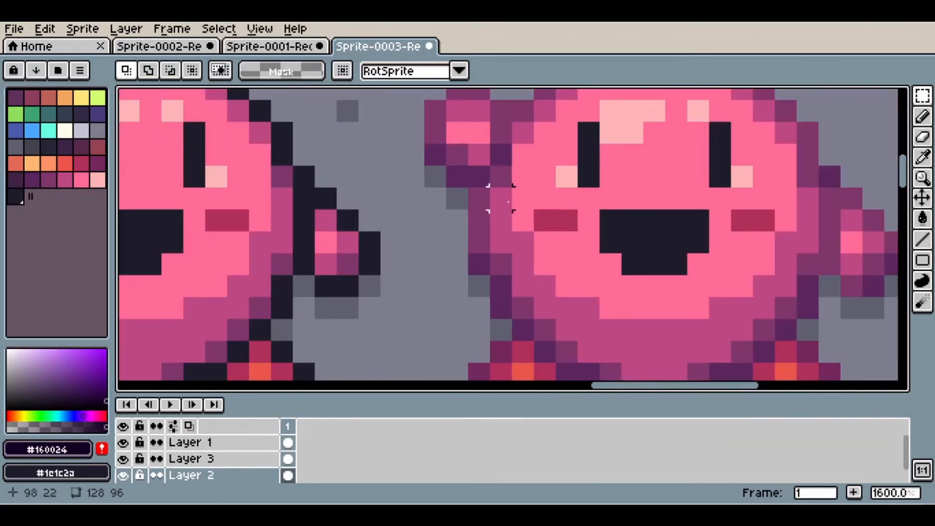
{"action": "scroll", "coordinate": [435, 220], "scroll_direction": "down", "scroll_amount": 4}
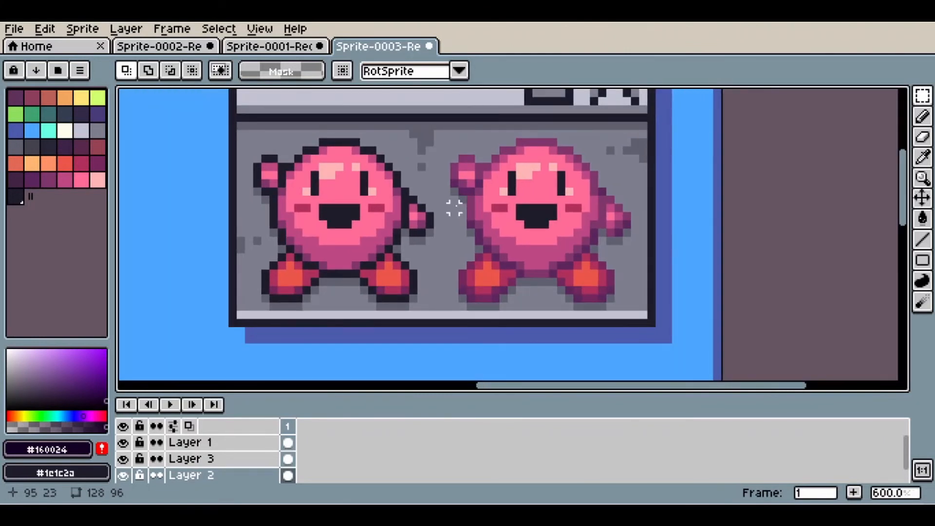
{"action": "scroll", "coordinate": [454, 209], "scroll_direction": "up", "scroll_amount": 6}
{"action": "scroll", "coordinate": [525, 215], "scroll_direction": "down", "scroll_amount": 6}
{"action": "scroll", "coordinate": [527, 217], "scroll_direction": "up", "scroll_amount": 1}
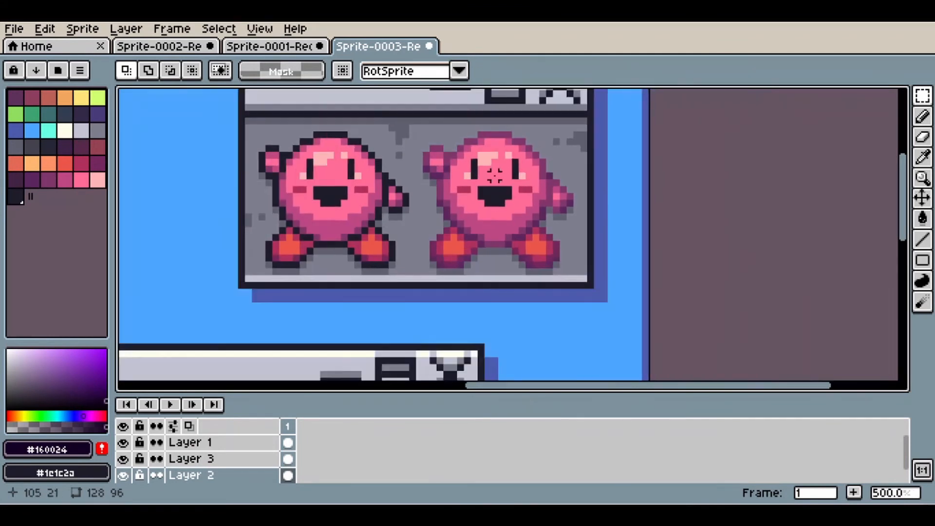
{"action": "scroll", "coordinate": [499, 181], "scroll_direction": "down", "scroll_amount": 2}
{"action": "left_click_drag", "start_coordinate": [482, 168], "coordinate": [523, 217]}
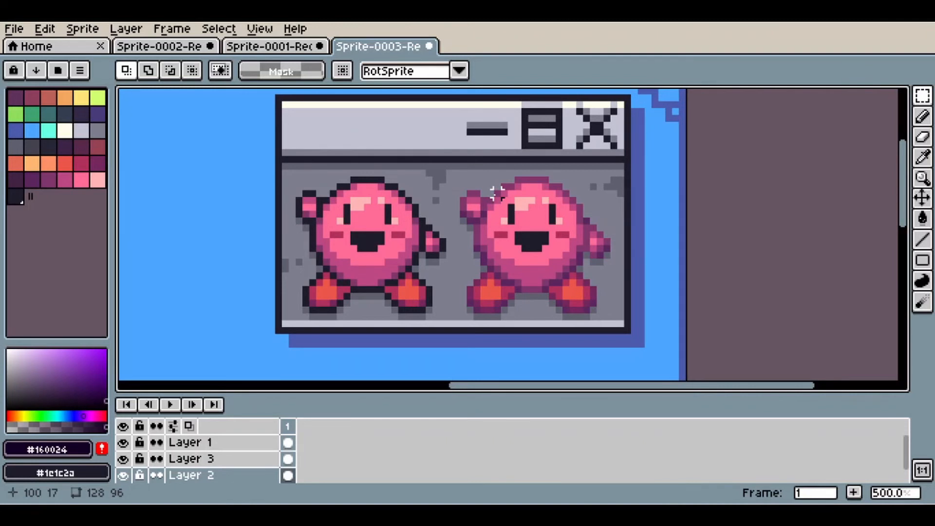
{"action": "scroll", "coordinate": [497, 193], "scroll_direction": "down", "scroll_amount": 3}
{"action": "scroll", "coordinate": [404, 184], "scroll_direction": "up", "scroll_amount": 3}
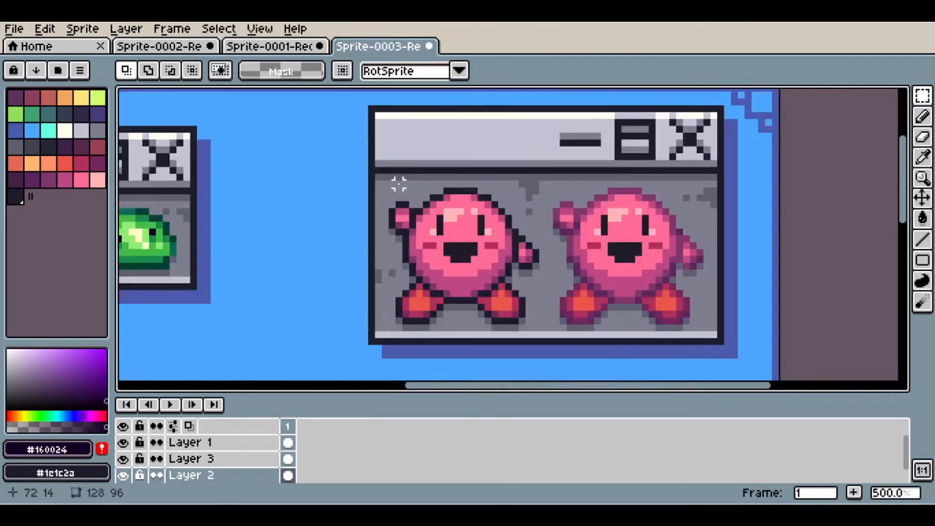
Mark the black-outlined pink character with a temporary rectangular selection and compare it with the coloured-outline version.
{"action": "left_click_drag", "start_coordinate": [355, 146], "coordinate": [558, 345]}
{"action": "scroll", "coordinate": [624, 275], "scroll_direction": "up", "scroll_amount": 1}
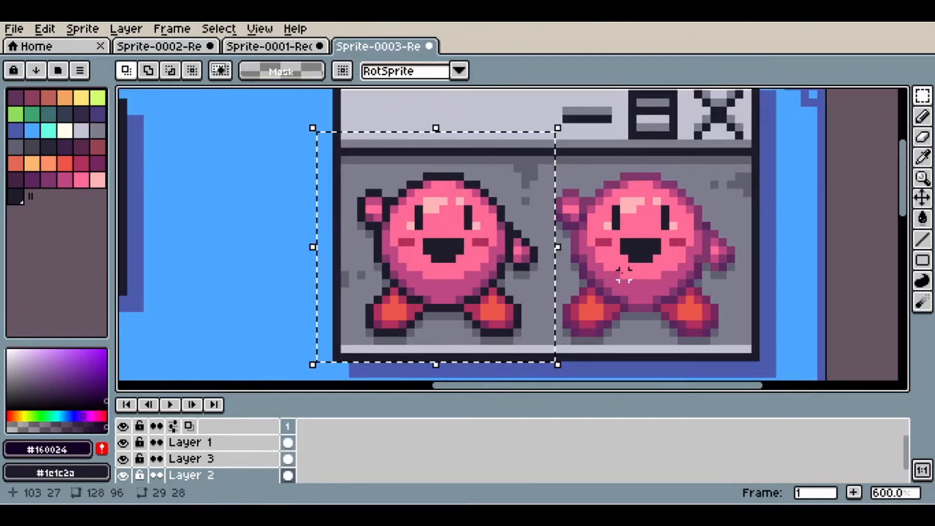
{"action": "scroll", "coordinate": [624, 276], "scroll_direction": "up", "scroll_amount": 3}
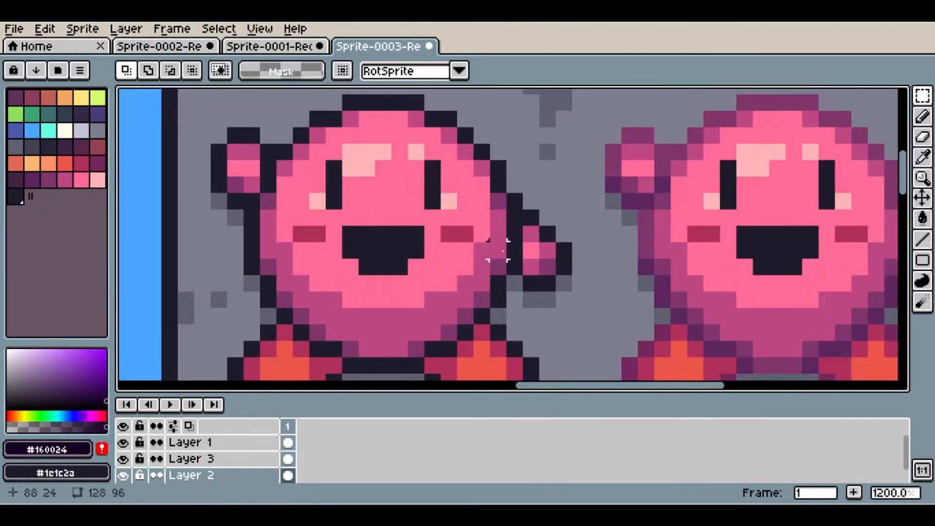
{"action": "scroll", "coordinate": [497, 251], "scroll_direction": "down", "scroll_amount": 5}
{"action": "scroll", "coordinate": [440, 177], "scroll_direction": "up", "scroll_amount": 3}
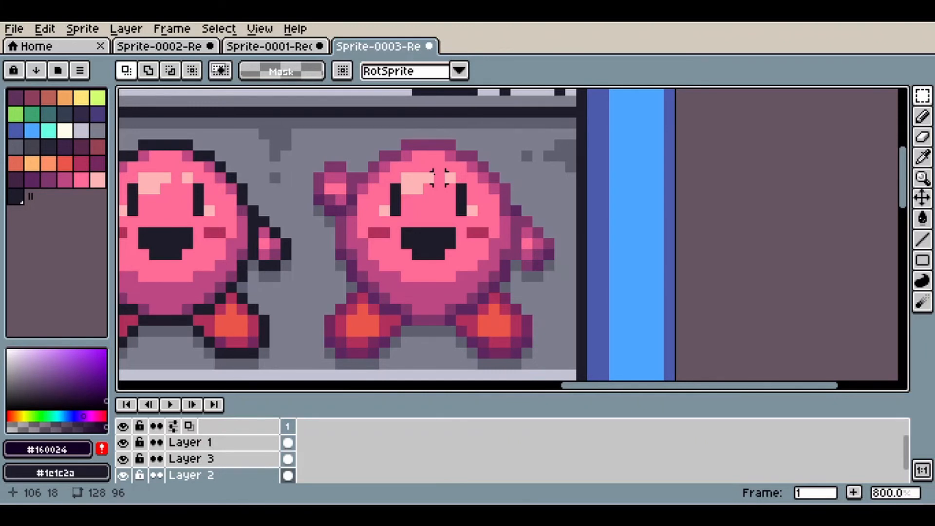
{"action": "scroll", "coordinate": [440, 178], "scroll_direction": "down", "scroll_amount": 4}
{"action": "scroll", "coordinate": [484, 213], "scroll_direction": "left", "scroll_amount": 3}
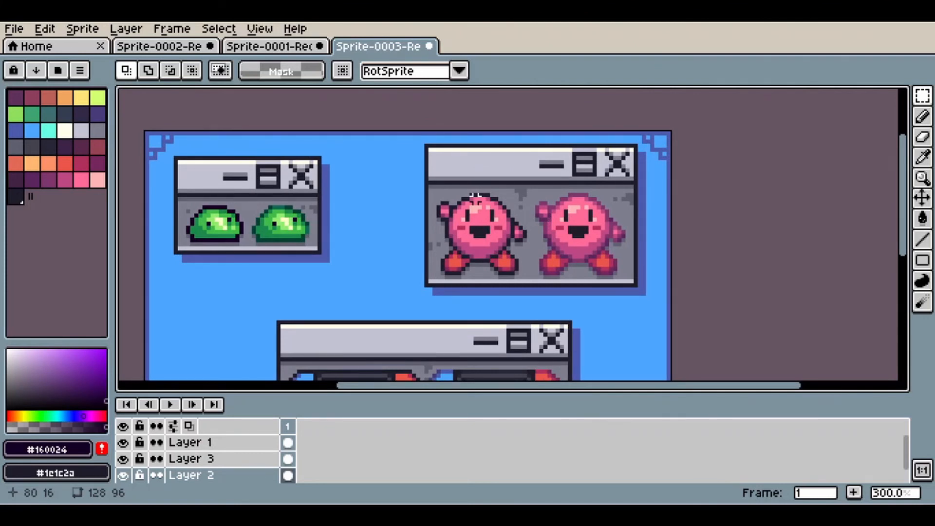
Compare the two game consoles, marking the black-outlined and the coloured-outline version in turn with temporary rectangular selections.
{"action": "scroll", "coordinate": [522, 230], "scroll_direction": "down", "scroll_amount": 5}
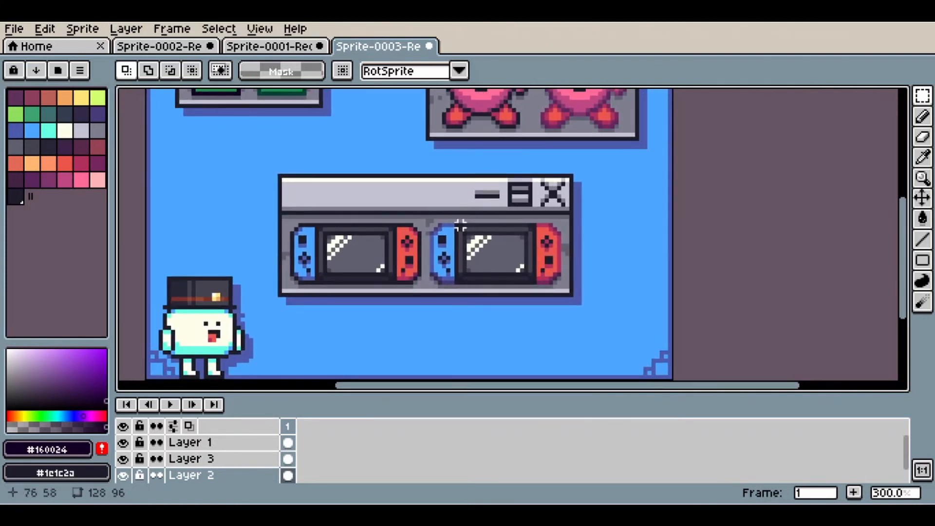
{"action": "scroll", "coordinate": [432, 257], "scroll_direction": "up", "scroll_amount": 2}
{"action": "scroll", "coordinate": [433, 257], "scroll_direction": "up", "scroll_amount": 1}
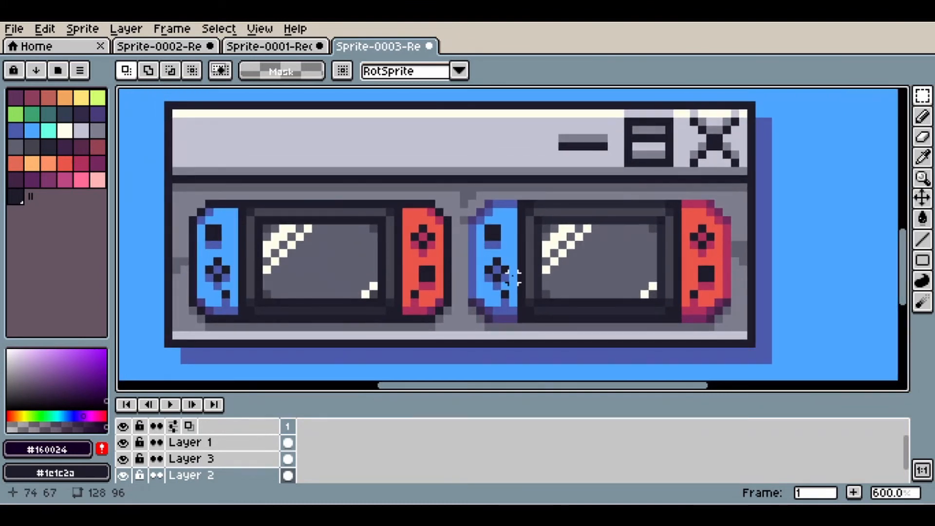
{"action": "left_click_drag", "start_coordinate": [150, 177], "coordinate": [463, 349]}
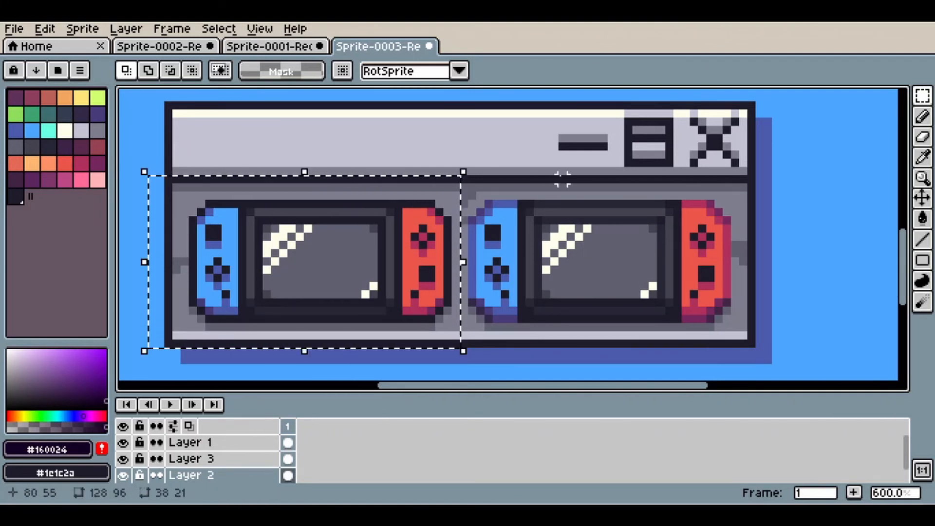
{"action": "left_click_drag", "start_coordinate": [759, 165], "coordinate": [448, 343]}
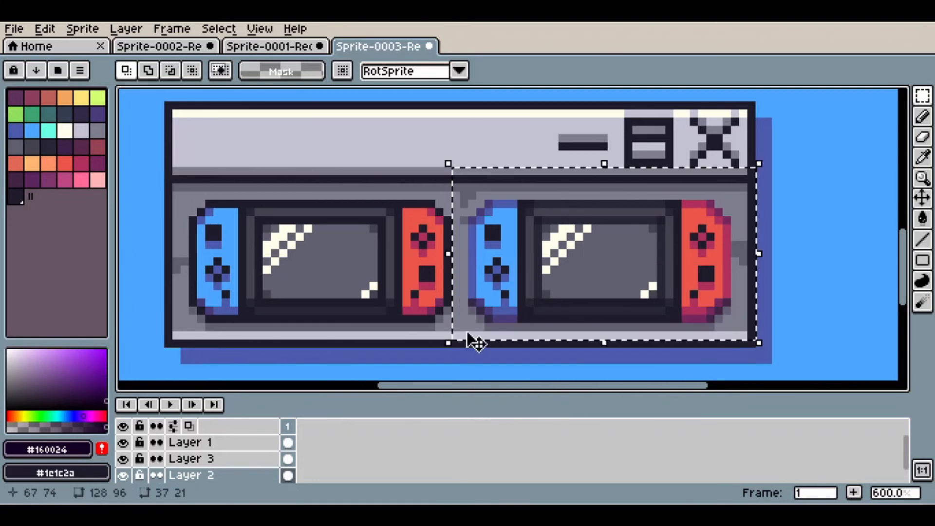
{"action": "left_click", "coordinate": [842, 245]}
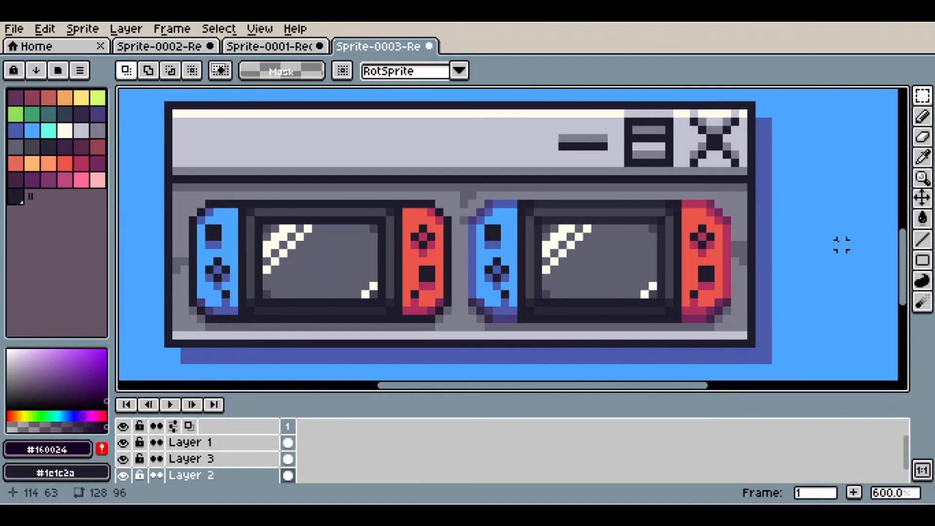
{"action": "left_click_drag", "start_coordinate": [185, 196], "coordinate": [461, 333]}
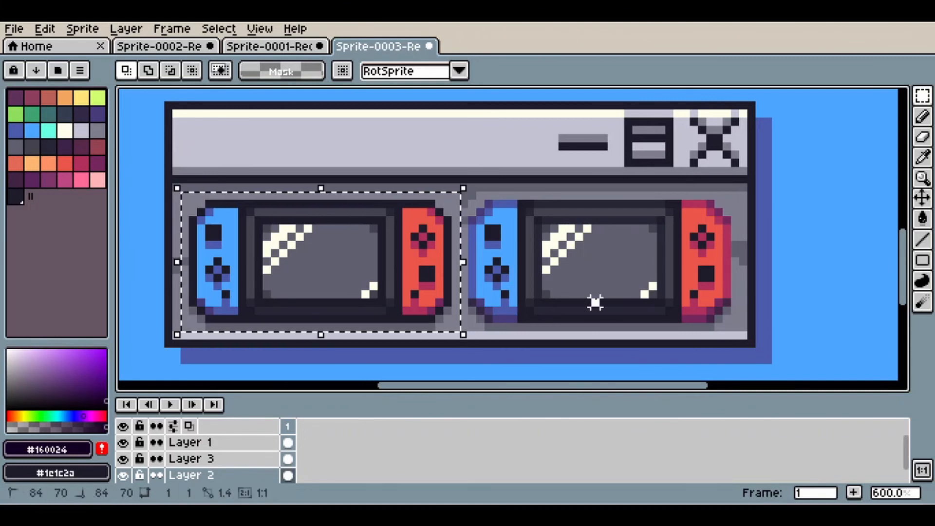
{"action": "left_click", "coordinate": [596, 302]}
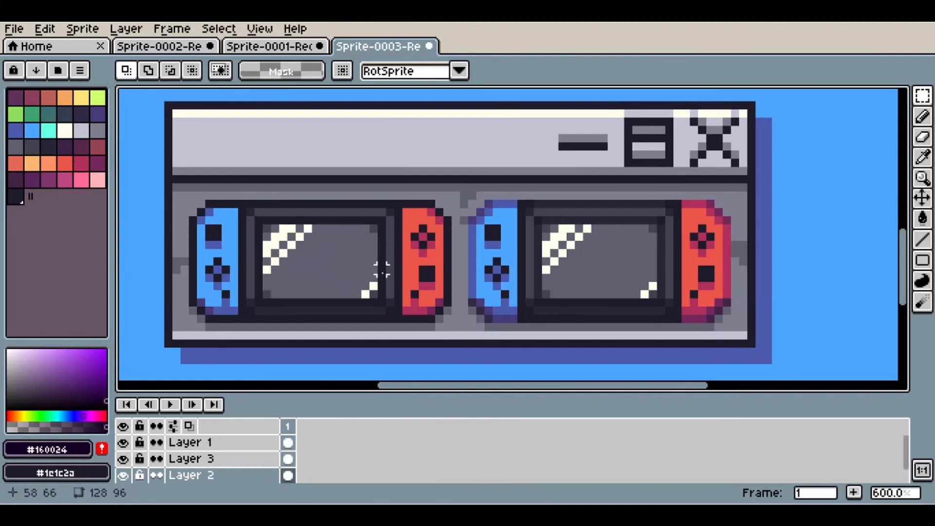
Inspect the consoles' details, temporarily selecting the square black button on the right console's blue controller and two black outline pixels beside the red controller.
{"action": "scroll", "coordinate": [529, 215], "scroll_direction": "up", "scroll_amount": 4}
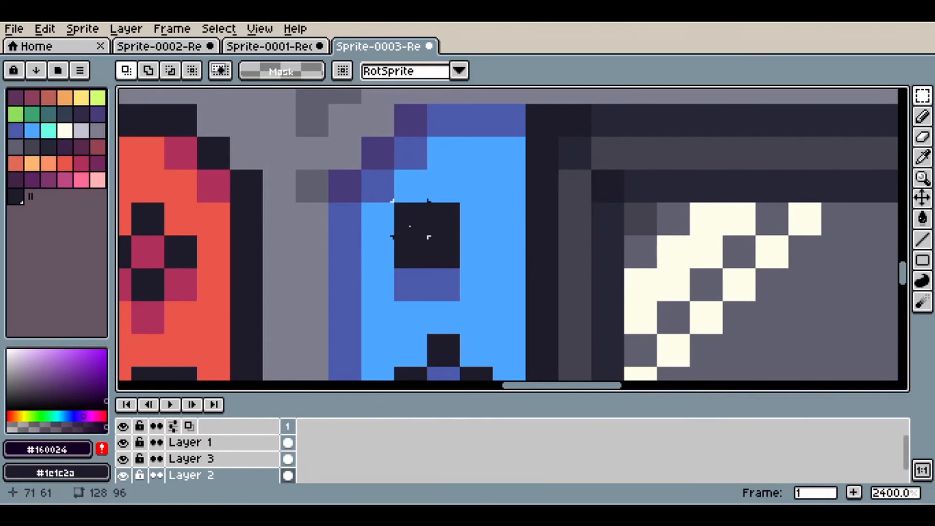
{"action": "left_click_drag", "start_coordinate": [396, 205], "coordinate": [454, 264]}
{"action": "left_click_drag", "start_coordinate": [241, 214], "coordinate": [248, 251]}
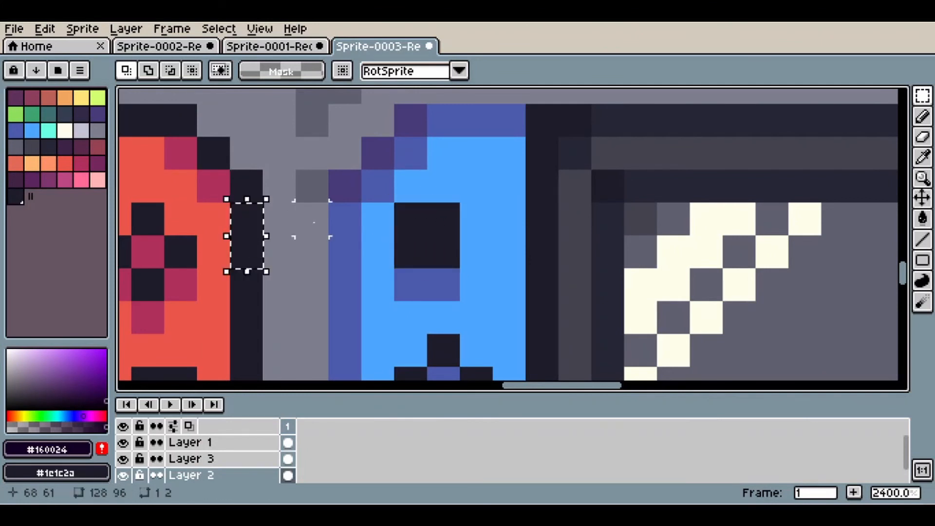
{"action": "left_click", "coordinate": [366, 221]}
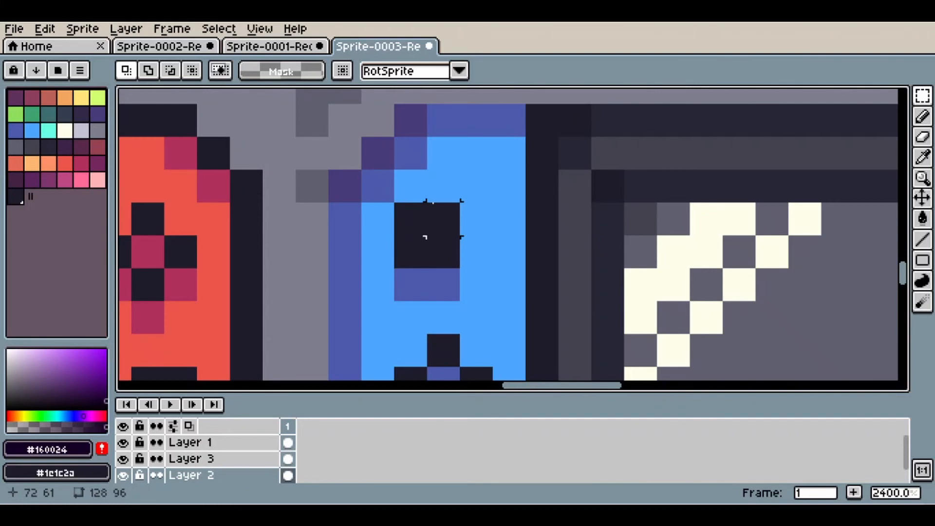
{"action": "scroll", "coordinate": [350, 194], "scroll_direction": "down", "scroll_amount": 6}
{"action": "scroll", "coordinate": [512, 167], "scroll_direction": "up", "scroll_amount": 1}
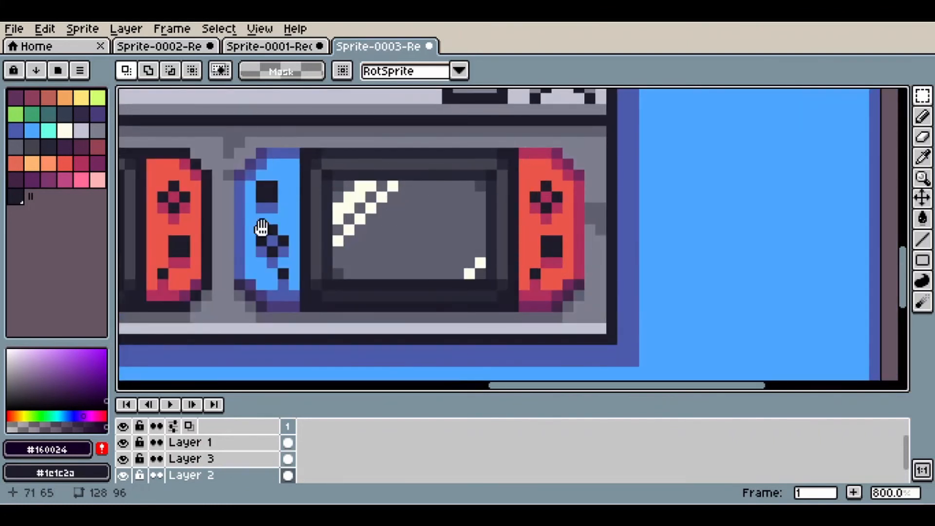
{"action": "left_click_drag", "start_coordinate": [261, 227], "coordinate": [693, 219]}
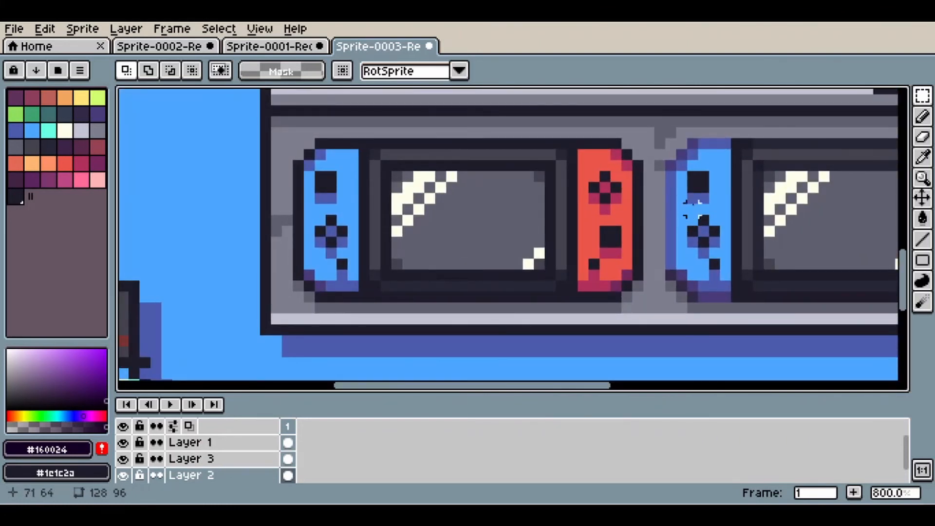
Examine the two game consoles up close, comparing the black-outlined controllers with the coloured-outline ones.
{"action": "scroll", "coordinate": [374, 209], "scroll_direction": "up", "scroll_amount": 1}
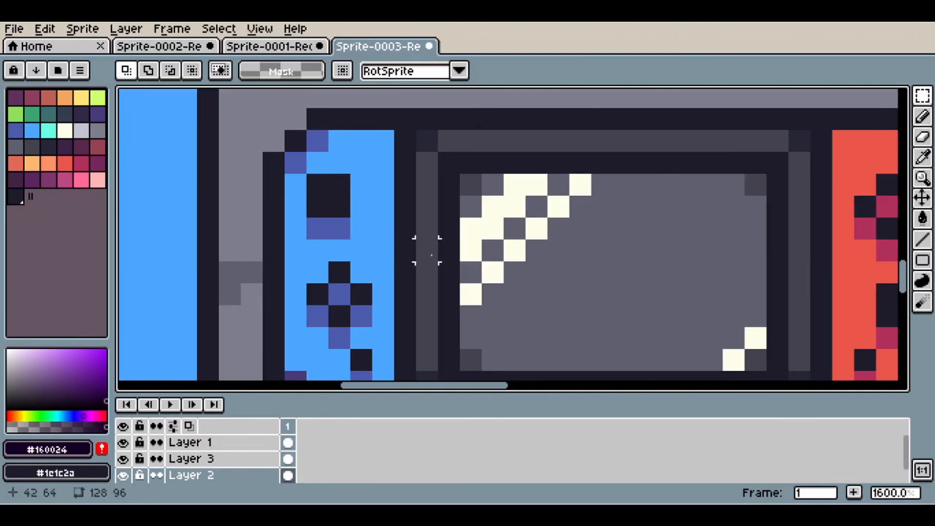
{"action": "scroll", "coordinate": [427, 251], "scroll_direction": "down", "scroll_amount": 1}
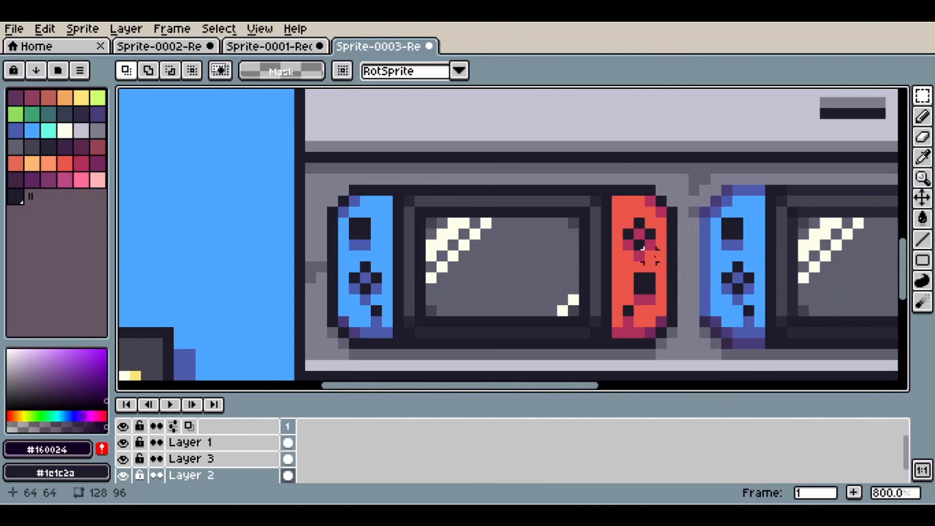
{"action": "scroll", "coordinate": [647, 250], "scroll_direction": "up", "scroll_amount": 1}
{"action": "scroll", "coordinate": [648, 226], "scroll_direction": "down", "scroll_amount": 1}
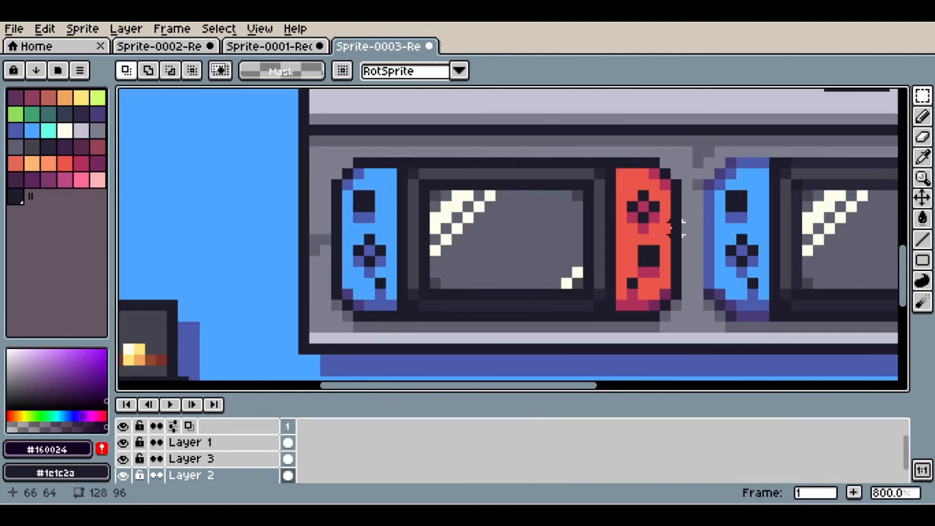
{"action": "left_click_drag", "start_coordinate": [648, 226], "coordinate": [317, 240]}
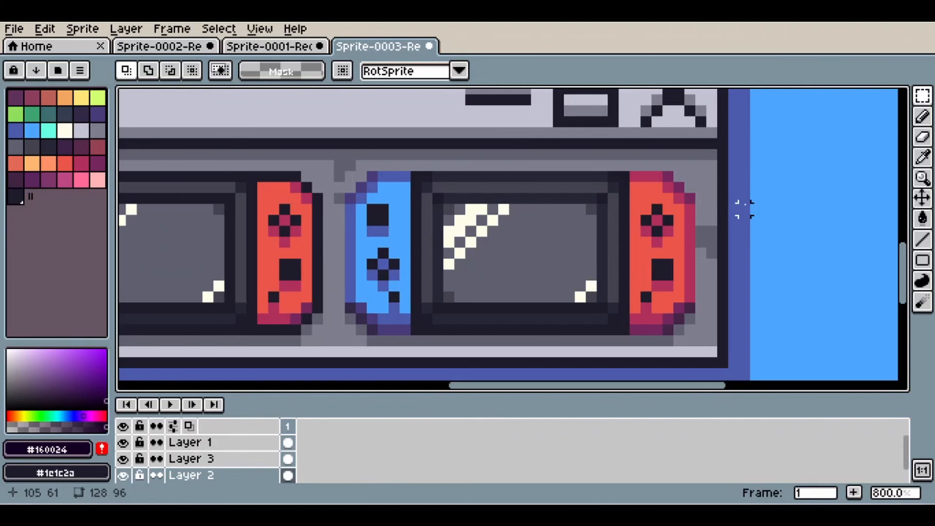
Review the slime, pink character and console pairs across the whole canvas, comparing black and coloured outlines at several zoom levels.
{"action": "scroll", "coordinate": [745, 210], "scroll_direction": "down", "scroll_amount": 3}
{"action": "left_click_drag", "start_coordinate": [712, 143], "coordinate": [780, 372]}
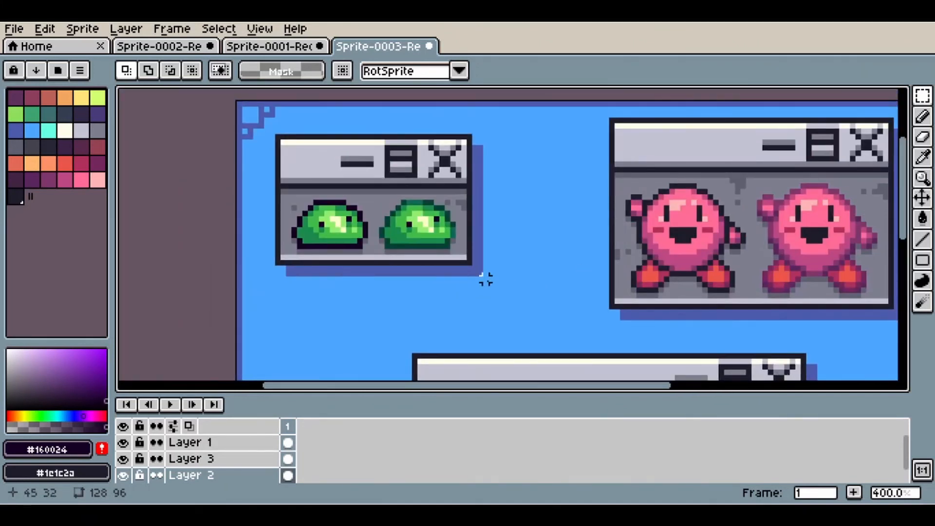
{"action": "left_click_drag", "start_coordinate": [699, 254], "coordinate": [601, 265]}
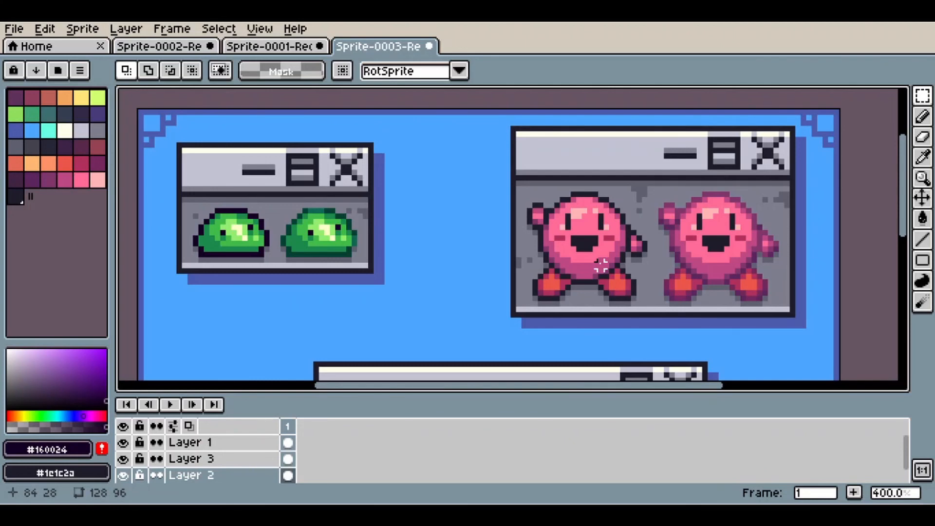
{"action": "left_click_drag", "start_coordinate": [602, 265], "coordinate": [594, 177]}
{"action": "scroll", "coordinate": [595, 175], "scroll_direction": "down", "scroll_amount": 1}
{"action": "scroll", "coordinate": [599, 280], "scroll_direction": "up", "scroll_amount": 1}
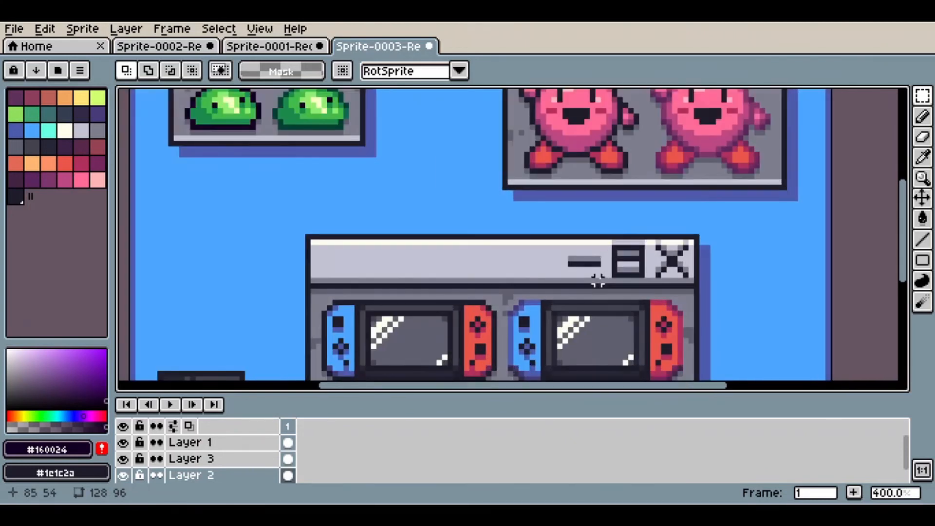
{"action": "left_click_drag", "start_coordinate": [598, 280], "coordinate": [592, 171]}
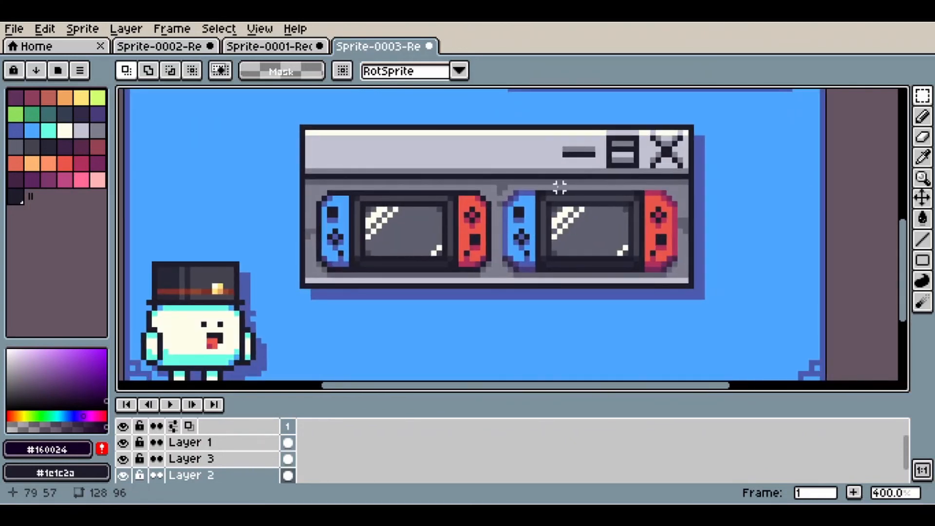
{"action": "scroll", "coordinate": [557, 184], "scroll_direction": "up", "scroll_amount": 1}
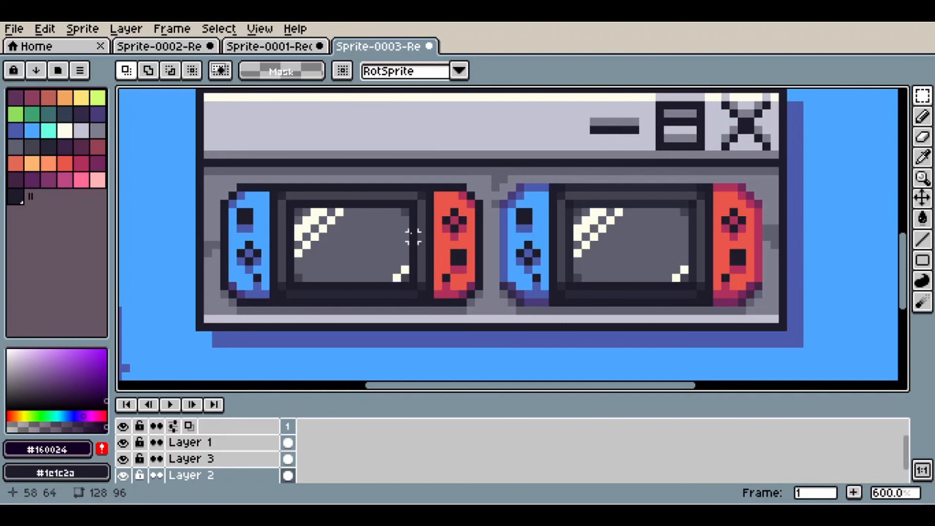
{"action": "scroll", "coordinate": [424, 239], "scroll_direction": "down", "scroll_amount": 3}
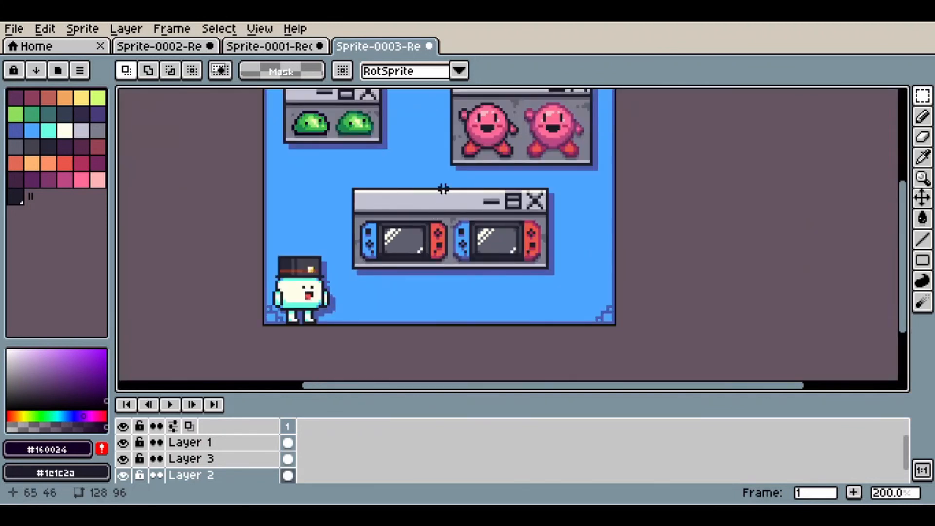
{"action": "left_click_drag", "start_coordinate": [444, 189], "coordinate": [447, 232]}
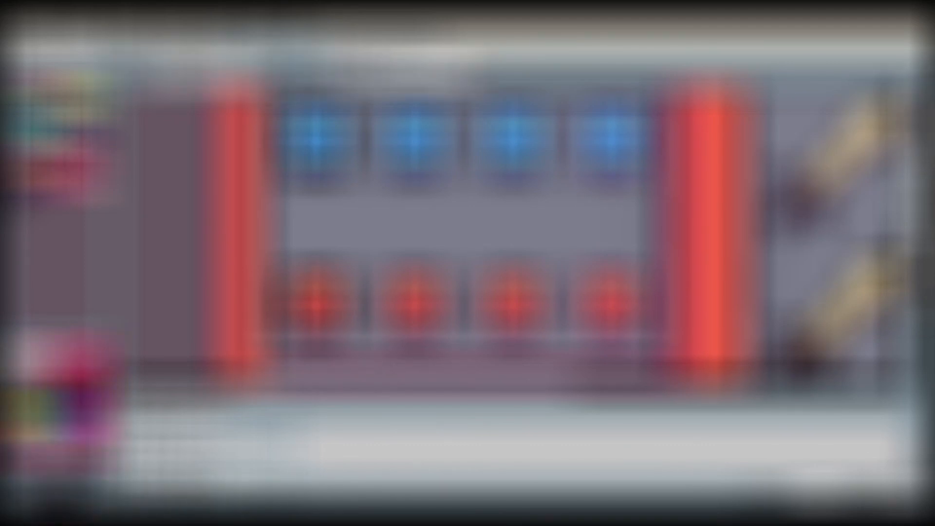
{"action": "scroll", "coordinate": [323, 320], "scroll_direction": "up", "scroll_amount": 4}
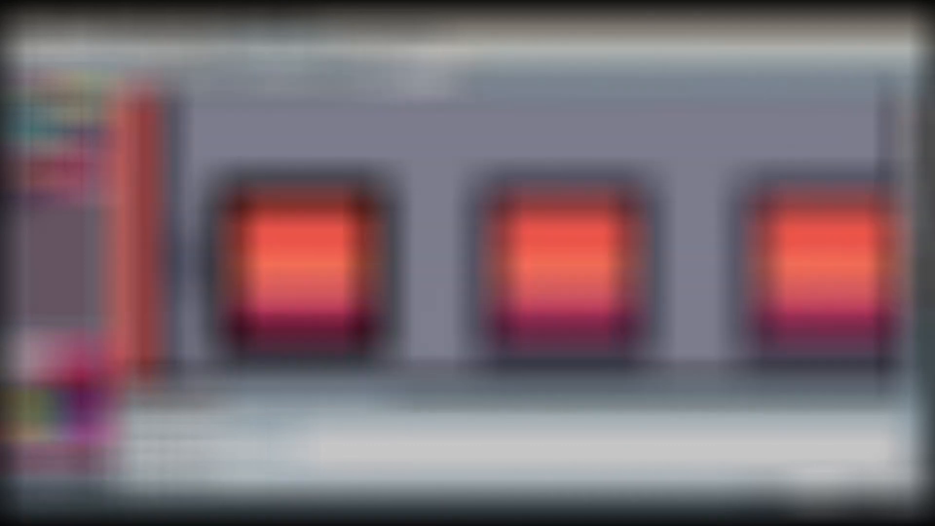
{"action": "scroll", "coordinate": [497, 293], "scroll_direction": "down", "scroll_amount": 1}
{"action": "scroll", "coordinate": [539, 263], "scroll_direction": "down", "scroll_amount": 3}
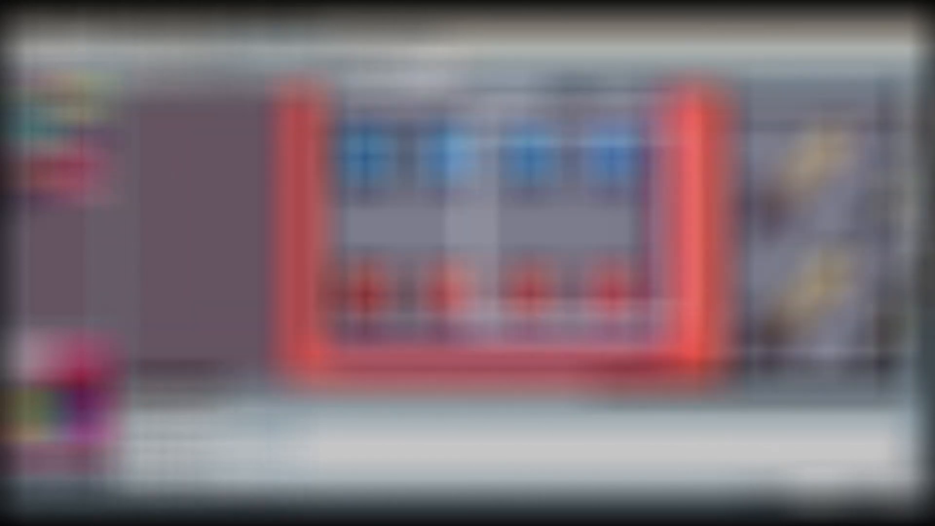